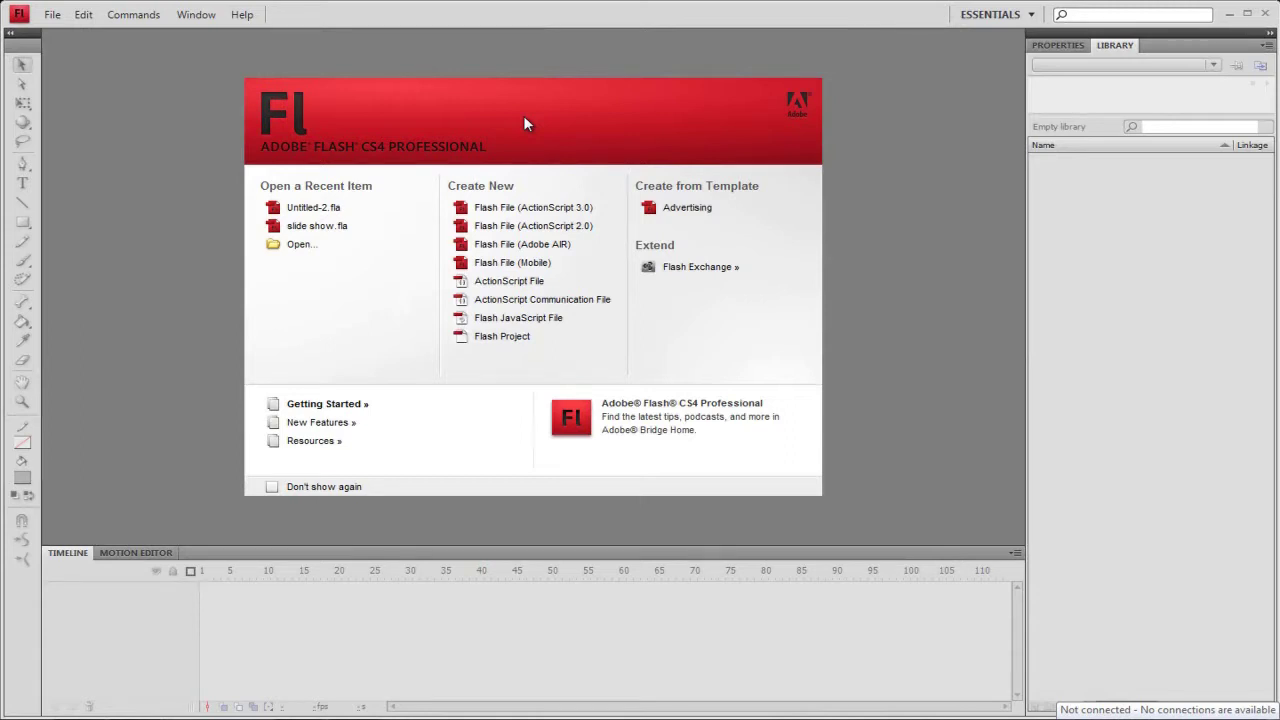
Start a new Flash File (ActionScript 2.0), Untitled-1, from the Welcome screen.
{"action": "left_click", "coordinate": [1070, 45]}
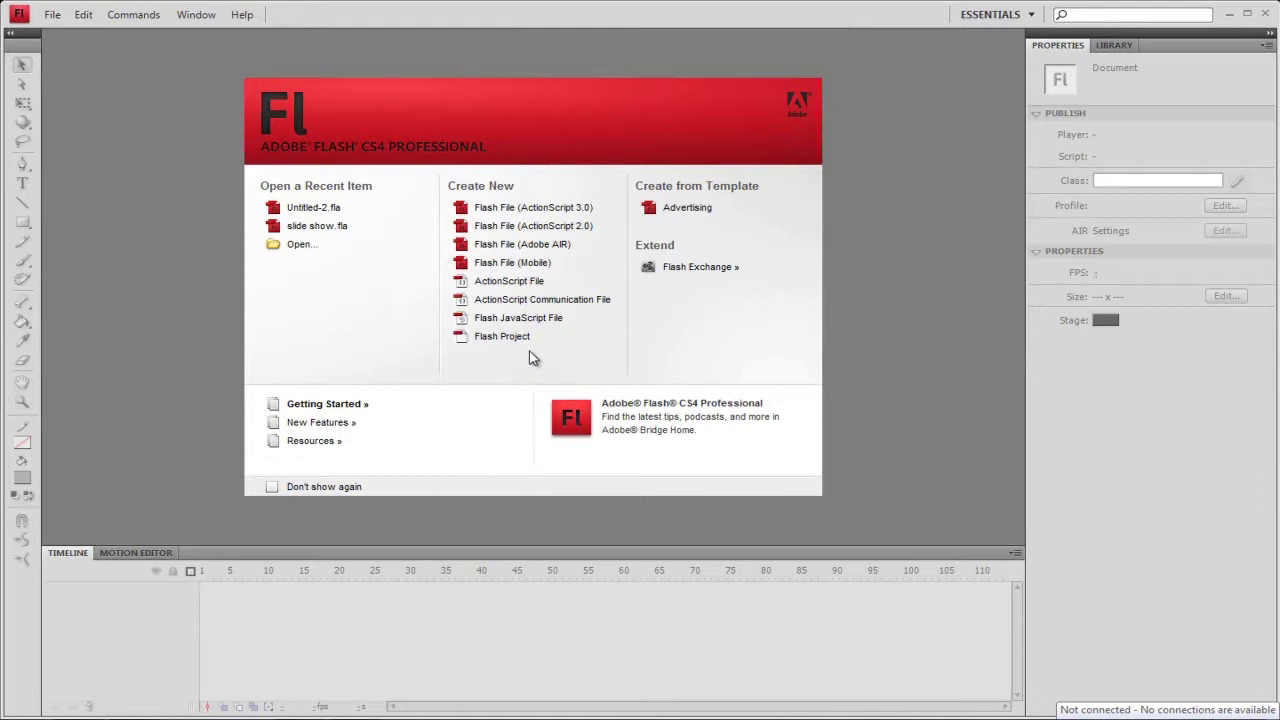
{"action": "left_click", "coordinate": [556, 238]}
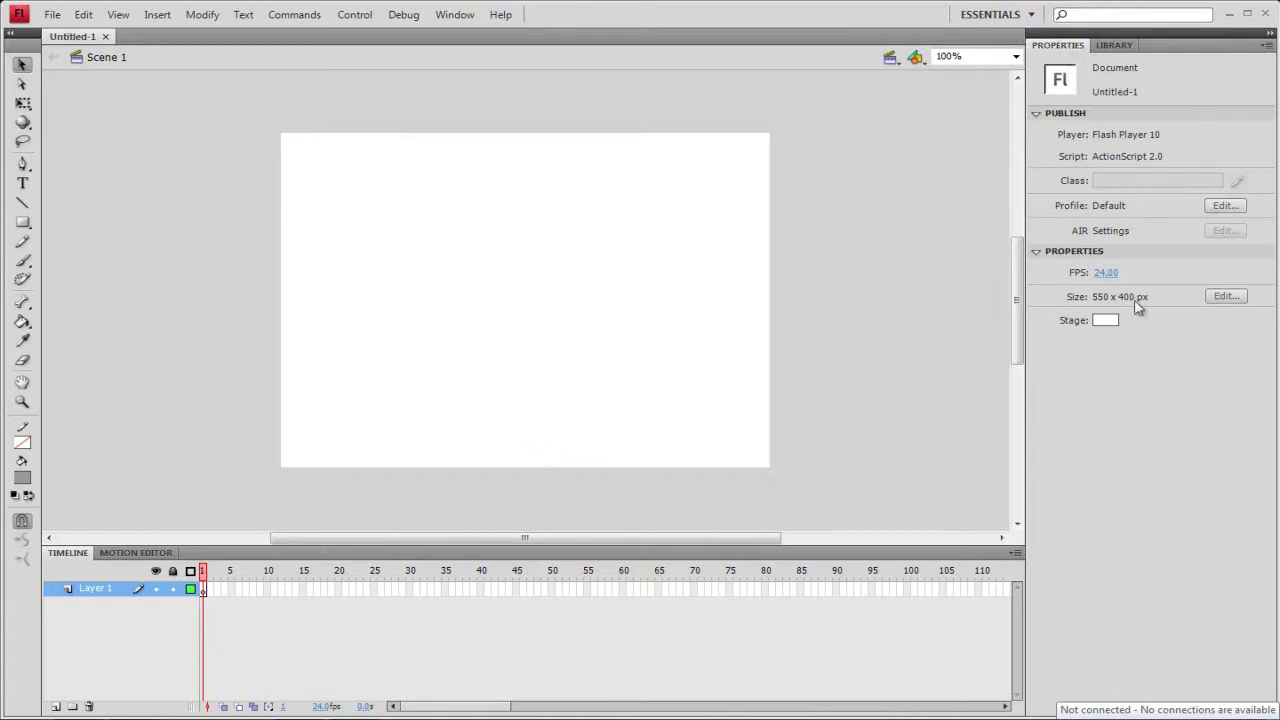
Set the stage size to 600 x 200 px, then minimize Flash to show the desktop.
{"action": "left_click", "coordinate": [1226, 296]}
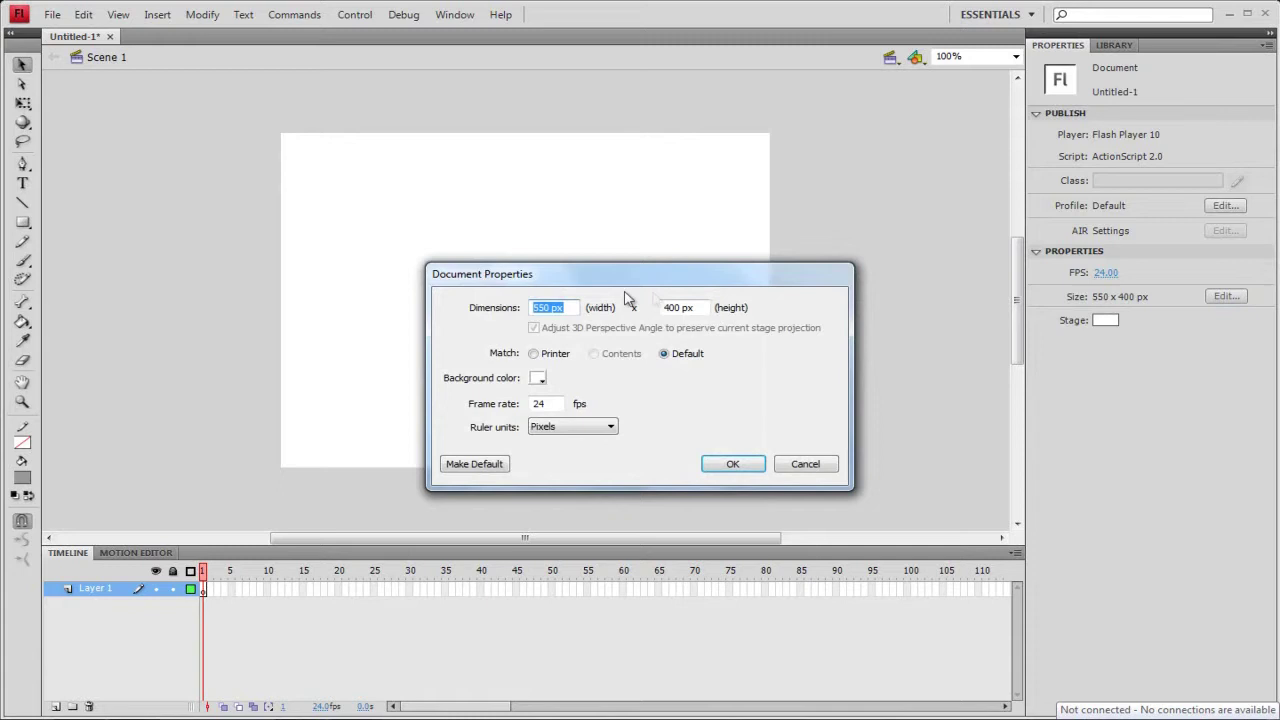
{"action": "type", "text": "600"}
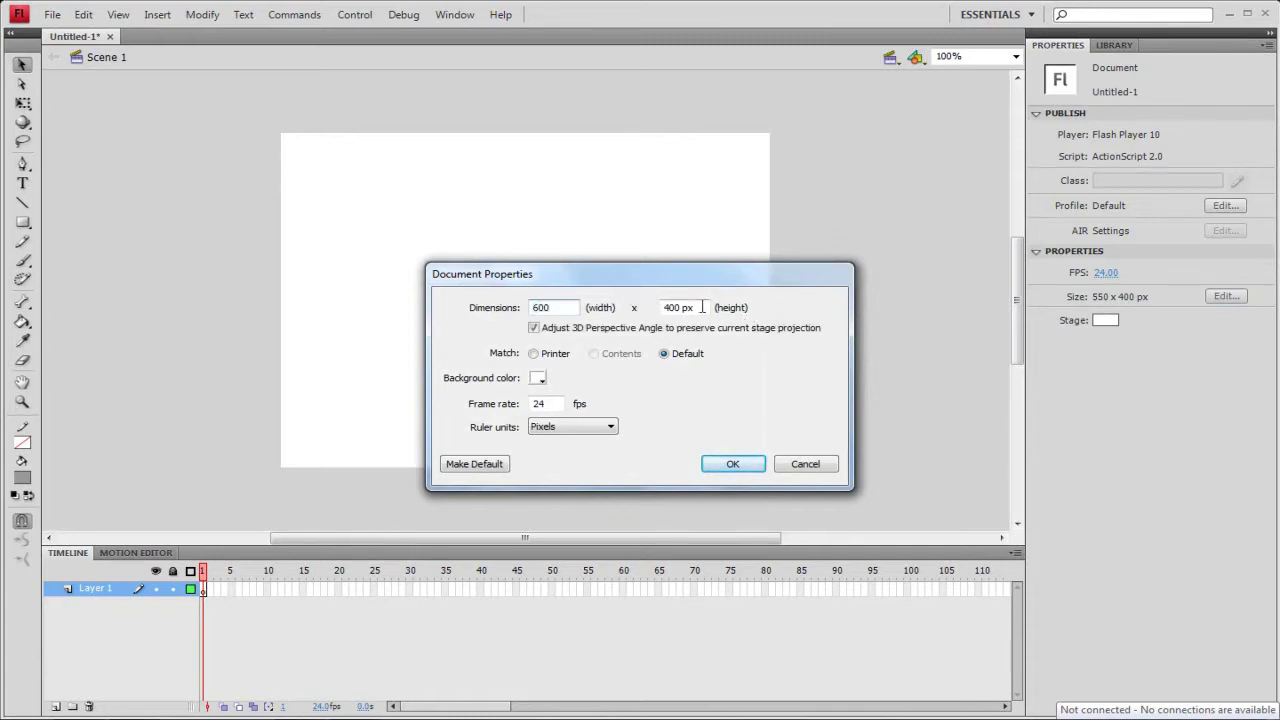
{"action": "key", "text": "Tab"}
{"action": "type", "text": "200"}
{"action": "left_click", "coordinate": [736, 463]}
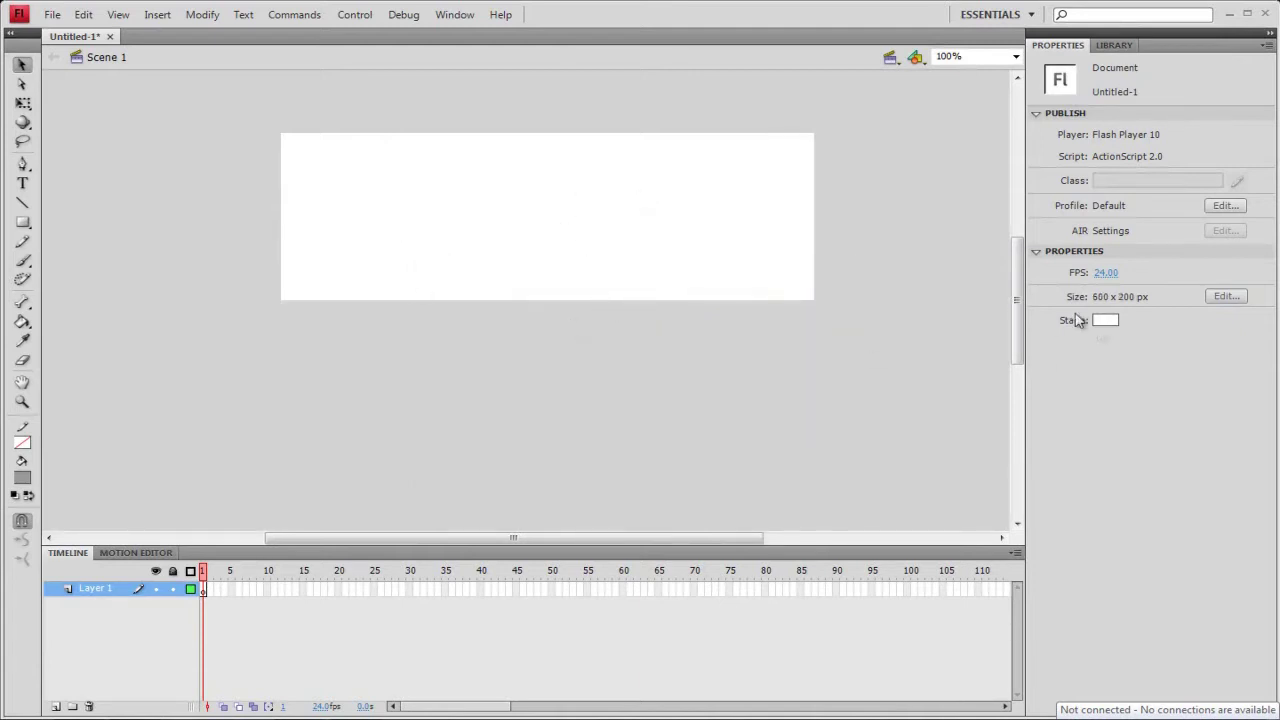
{"action": "scroll", "coordinate": [1014, 314], "scroll_direction": "up", "scroll_amount": 2}
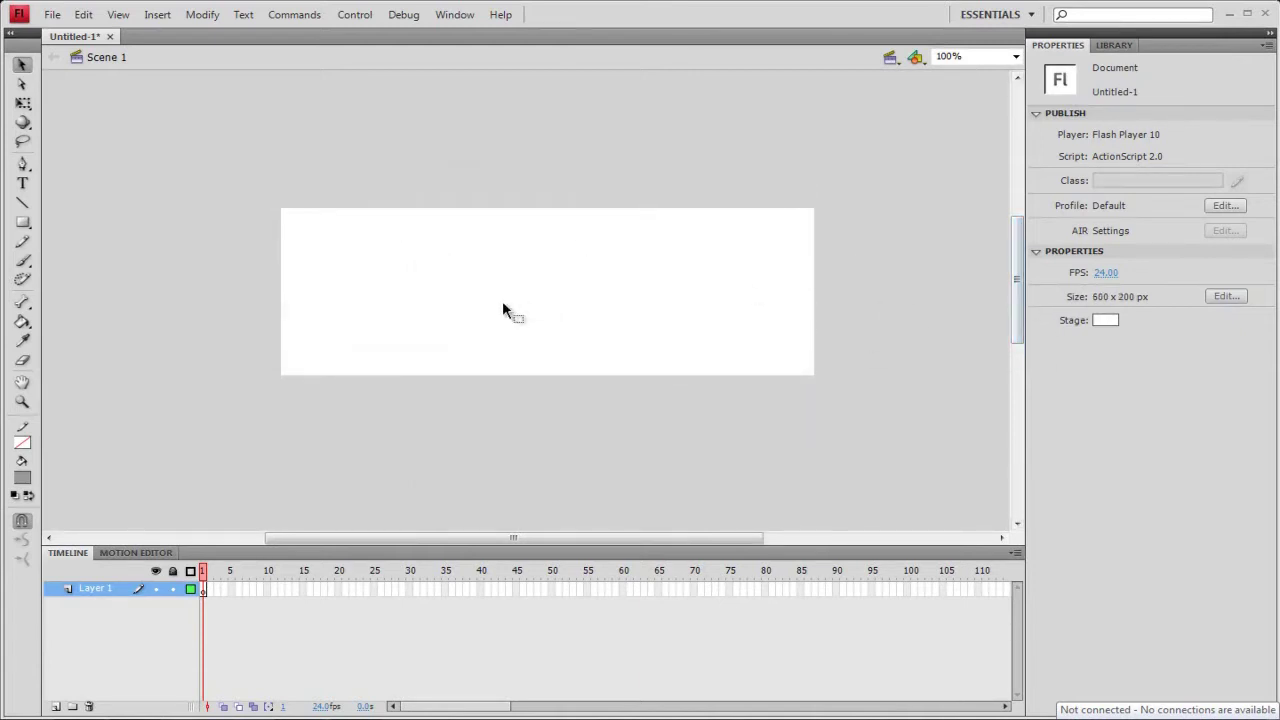
{"action": "key", "text": "super+d"}
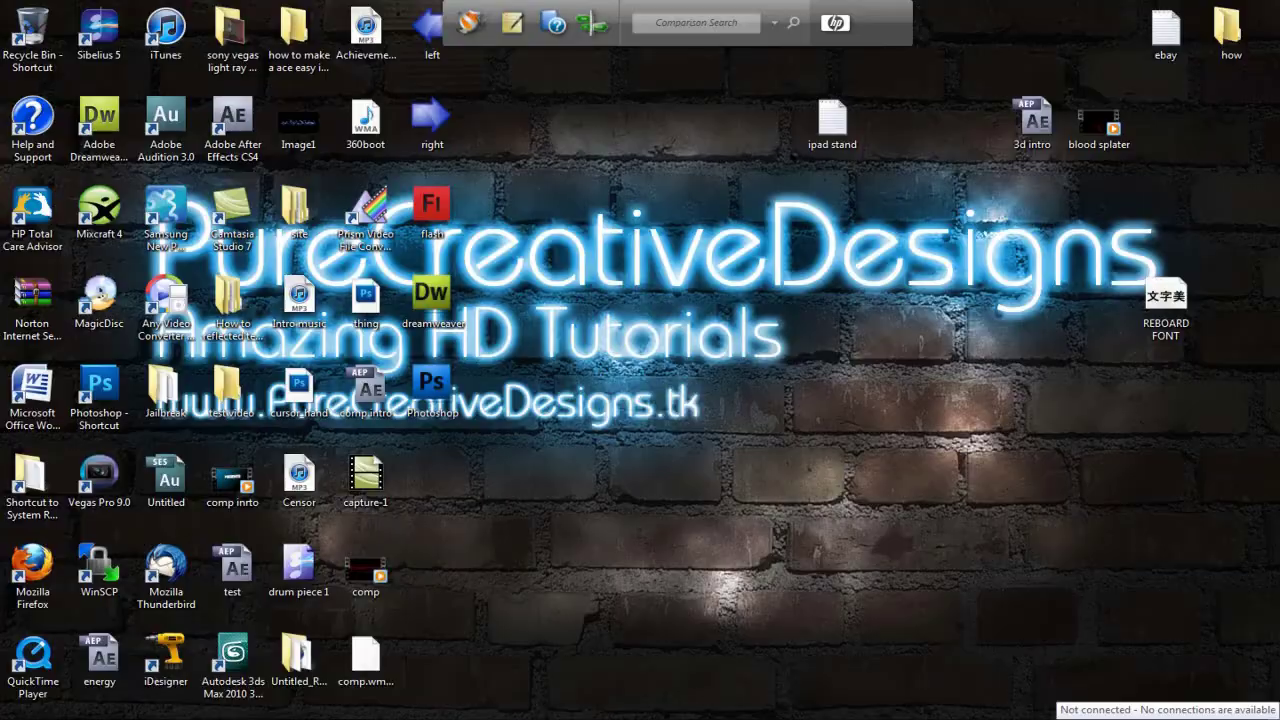
Restore Flash and start File > Import > Import to Library.
{"action": "left_click", "coordinate": [380, 708]}
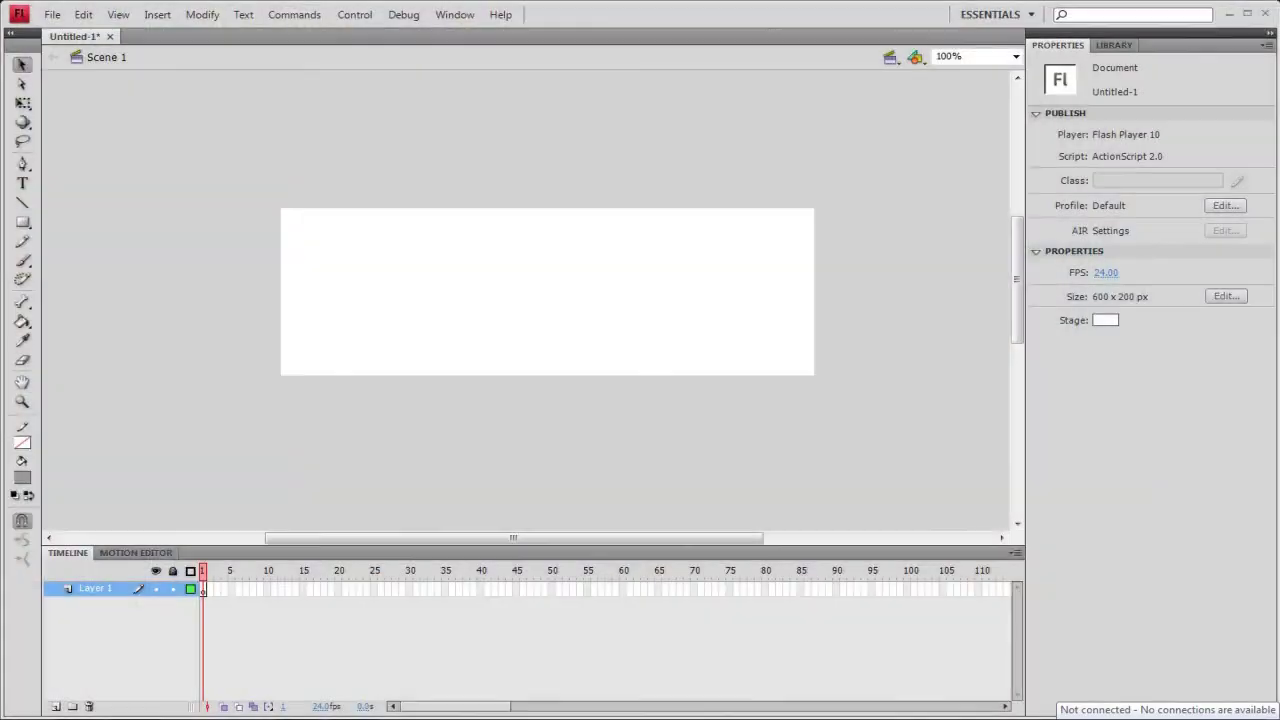
{"action": "left_click", "coordinate": [55, 18]}
{"action": "mouse_move", "coordinate": [123, 289]}
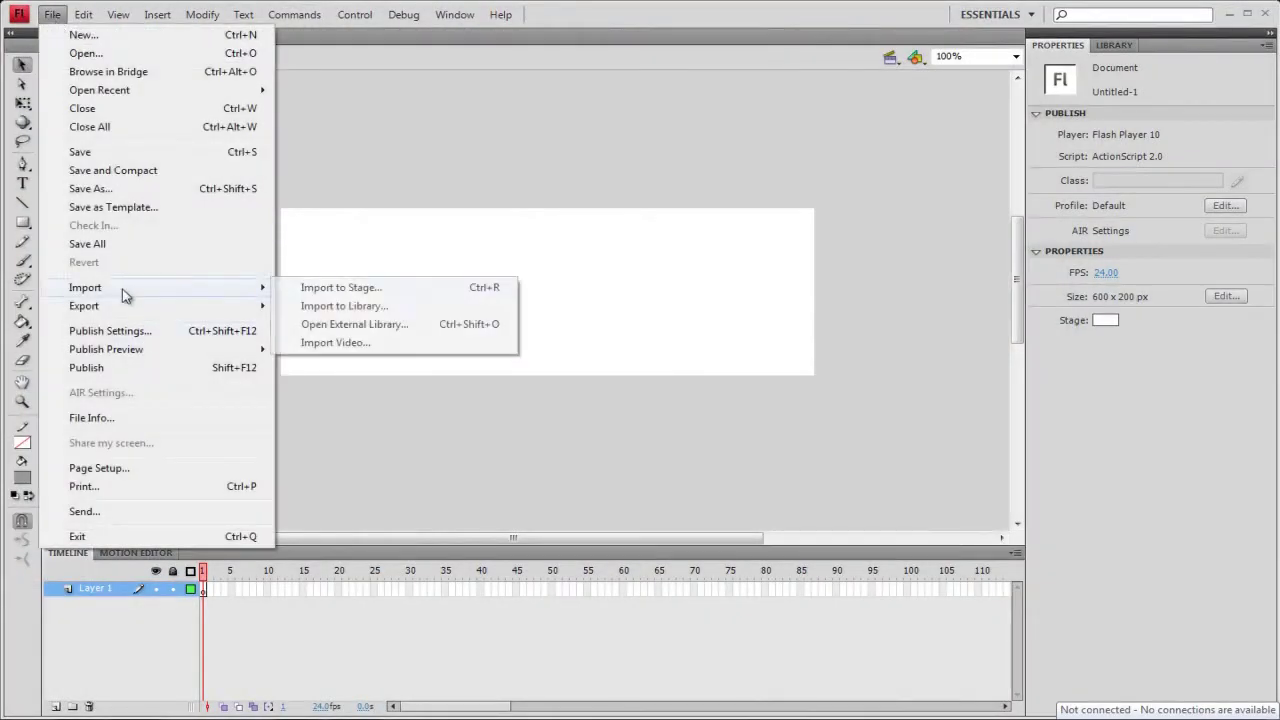
{"action": "left_click", "coordinate": [341, 306]}
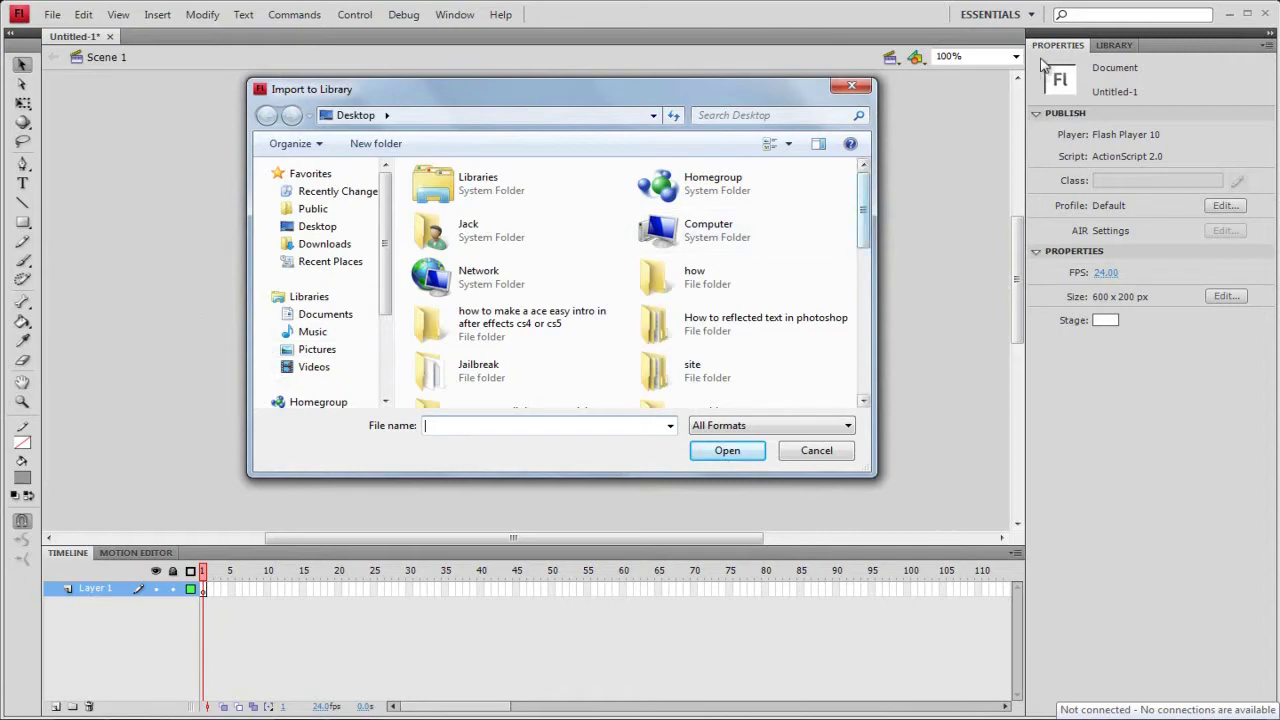
{"action": "left_click_drag", "start_coordinate": [864, 205], "coordinate": [859, 334]}
Select the dreamweaver, flash, Photoshop, left and right PNGs and import them.
{"action": "left_click", "coordinate": [508, 268]}
{"action": "left_click", "coordinate": [700, 262]}
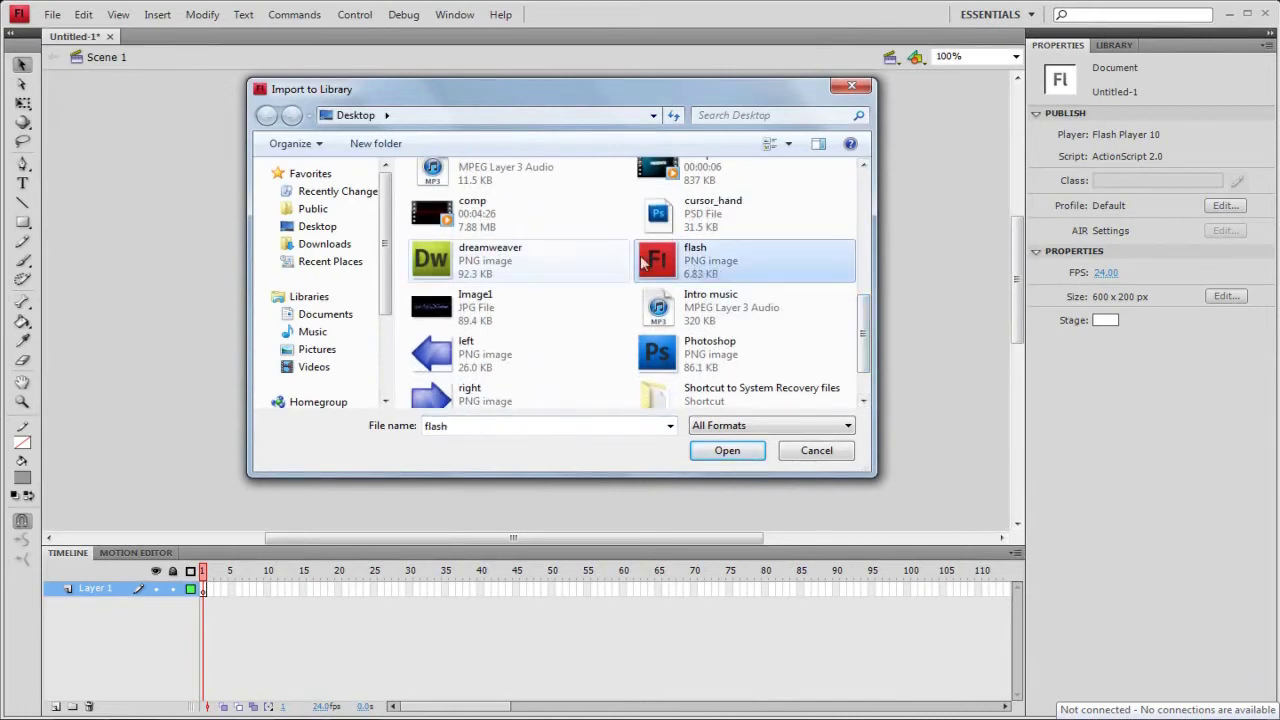
{"action": "key", "text": "Left"}
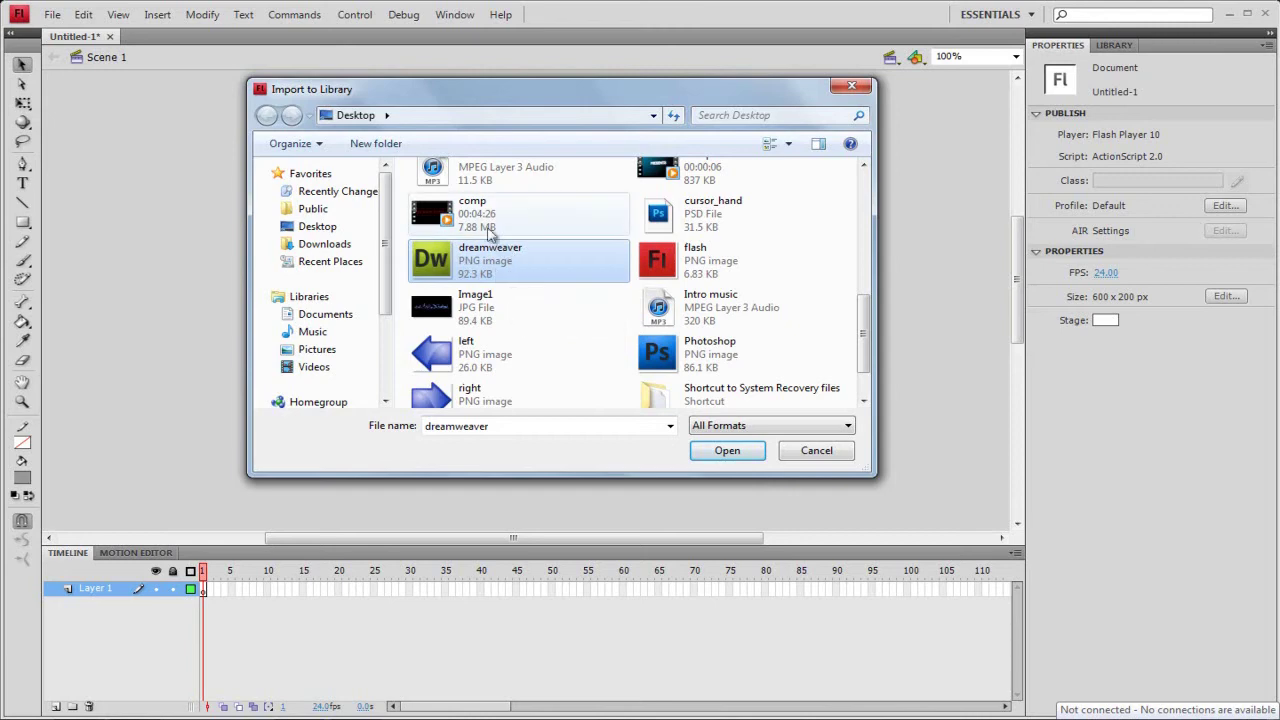
{"action": "left_click", "coordinate": [496, 272]}
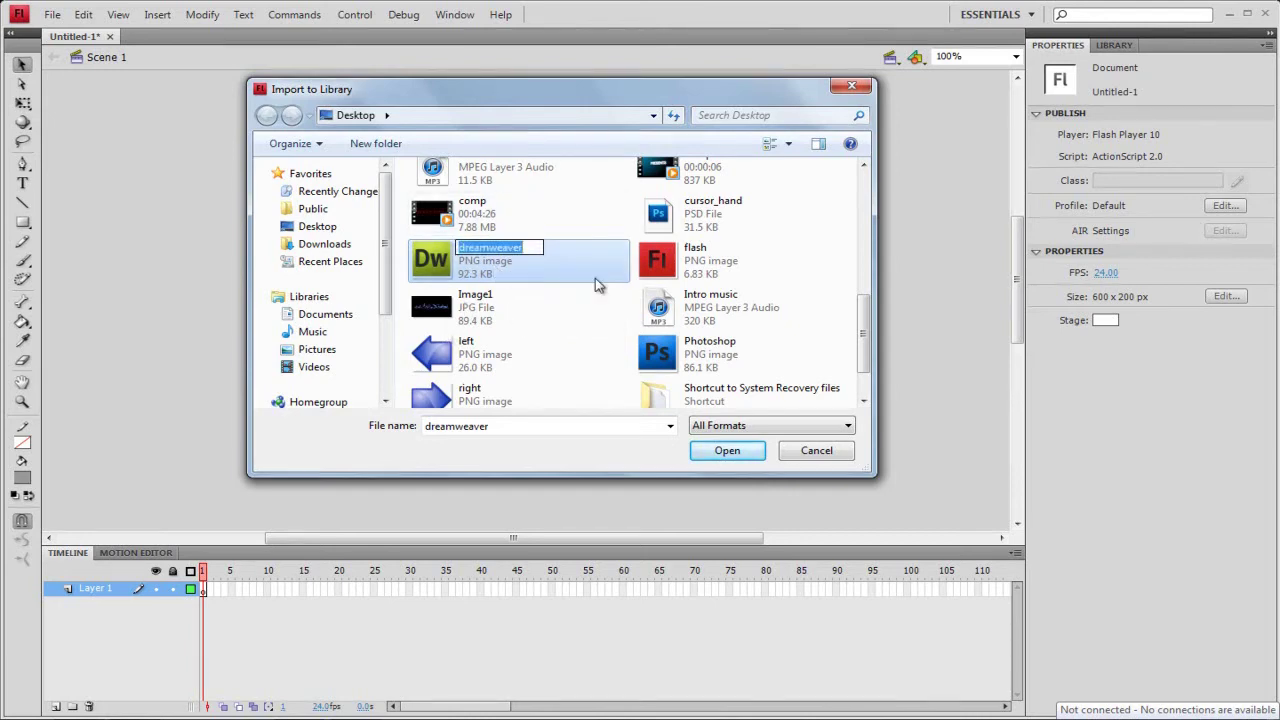
{"action": "key", "text": "Escape"}
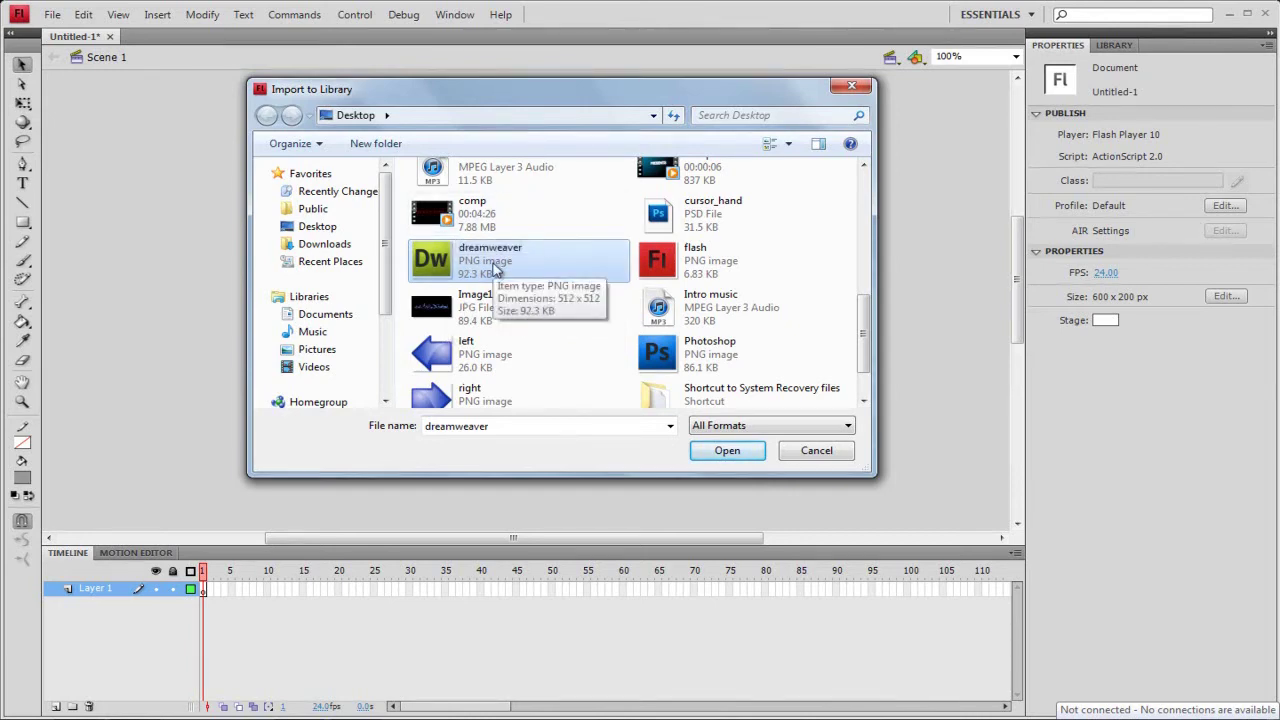
{"action": "left_click", "coordinate": [690, 265], "text": "ctrl"}
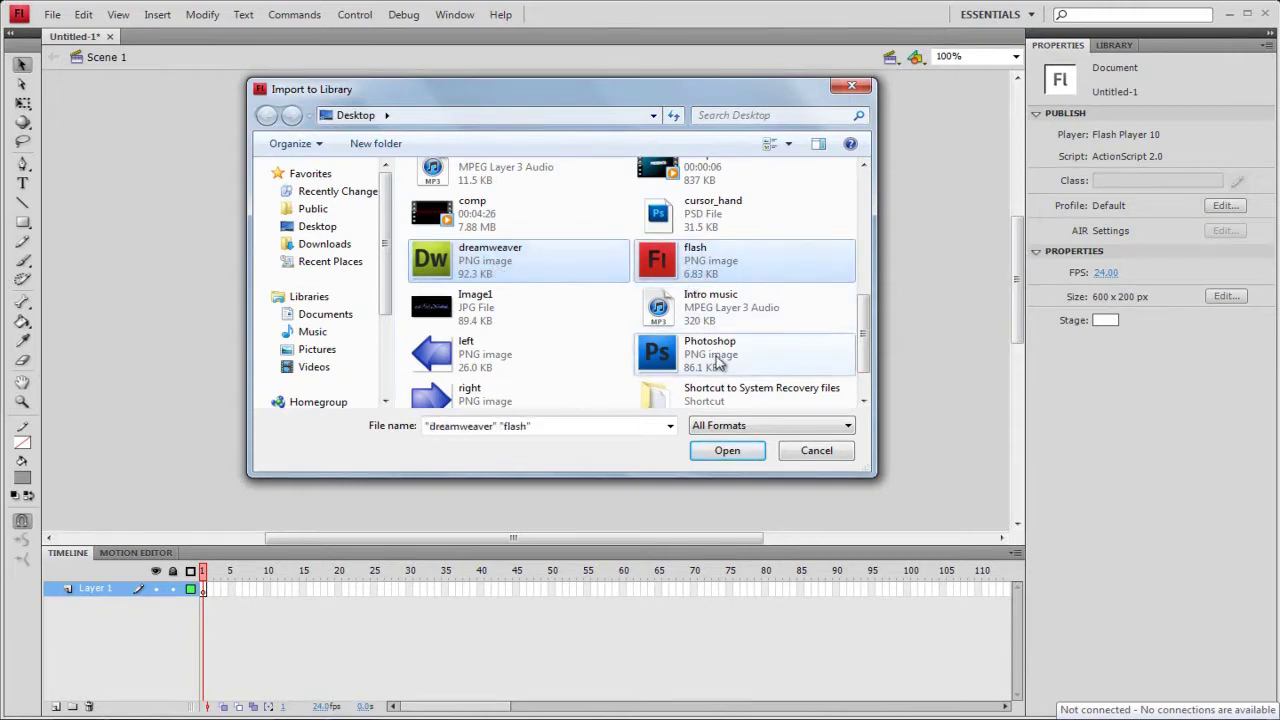
{"action": "left_click", "coordinate": [718, 355], "text": "ctrl"}
{"action": "scroll", "coordinate": [700, 340], "scroll_direction": "down", "scroll_amount": 1}
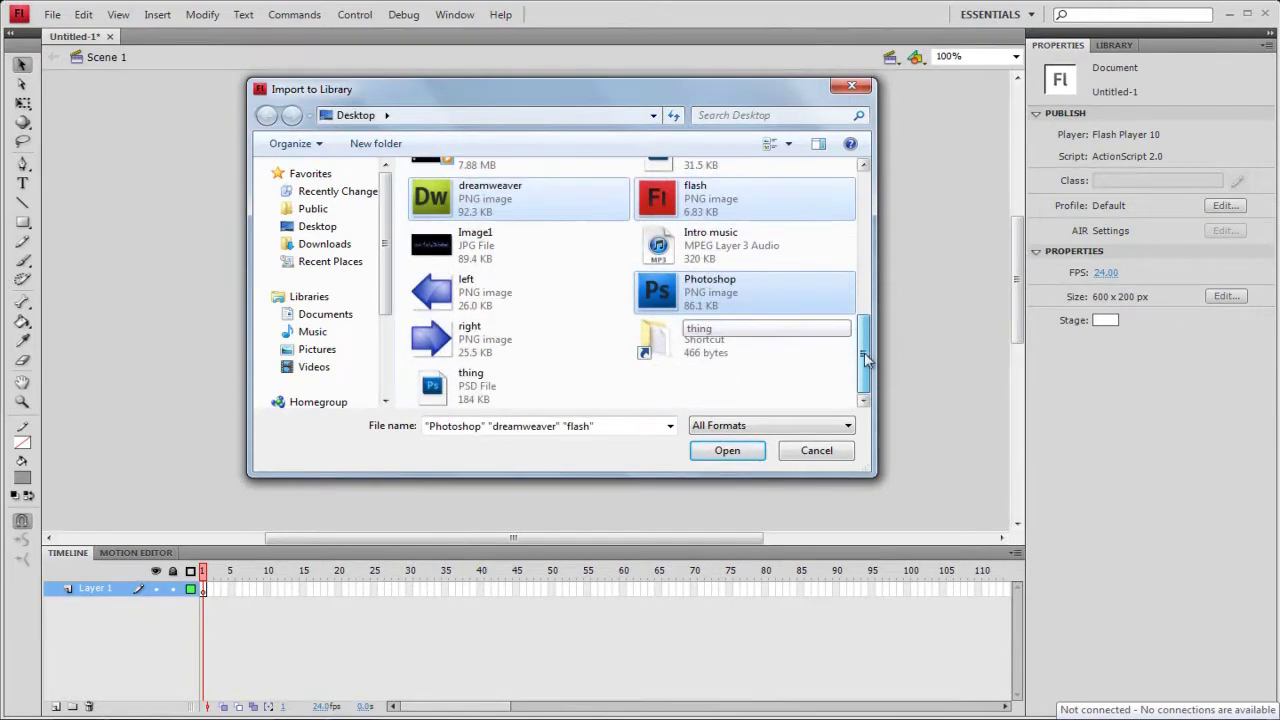
{"action": "left_click", "coordinate": [486, 295], "text": "ctrl"}
{"action": "left_click", "coordinate": [485, 340], "text": "ctrl"}
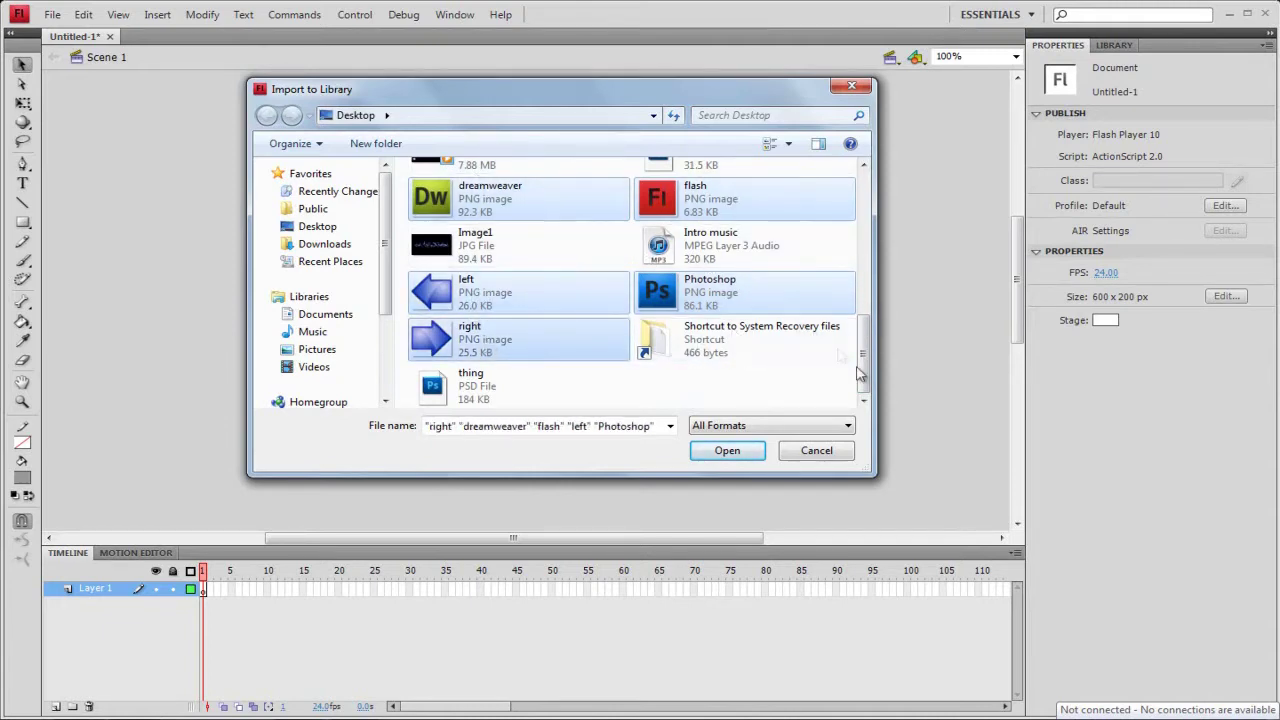
{"action": "left_click", "coordinate": [730, 452]}
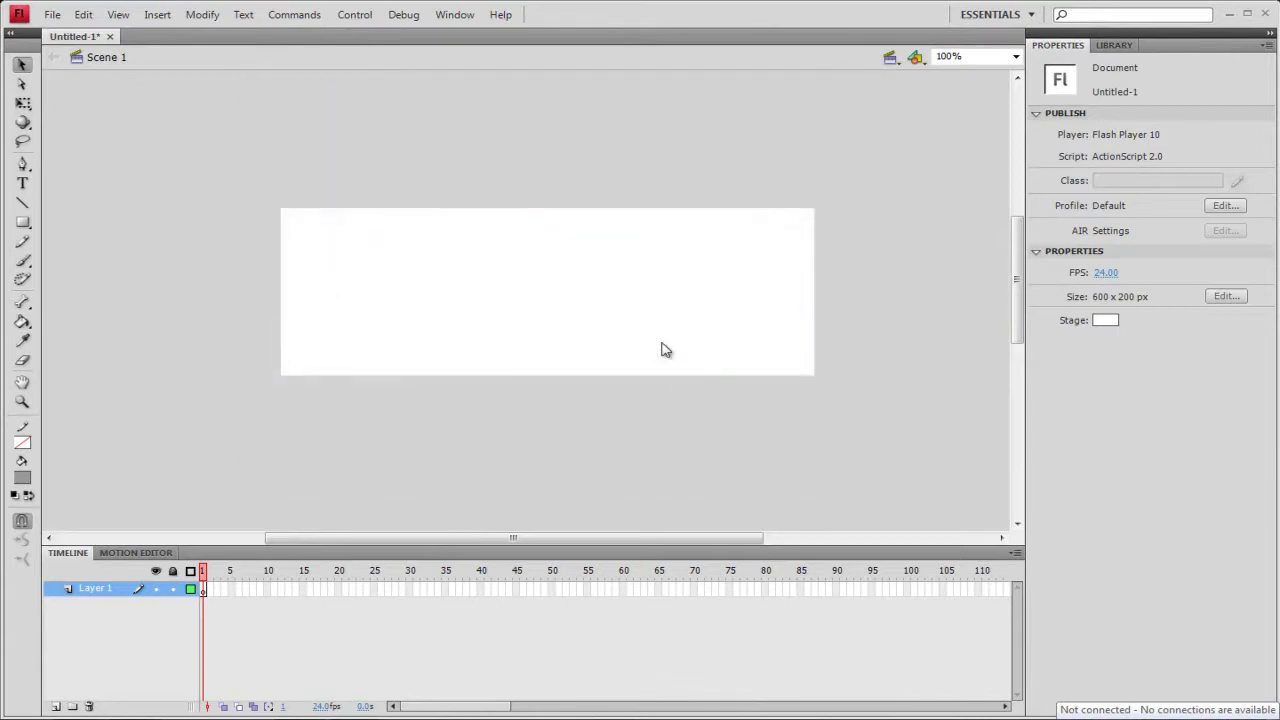
Preview the imported images in the Library and place flash.png on the stage.
{"action": "left_click", "coordinate": [1112, 45]}
{"action": "left_click", "coordinate": [1092, 163]}
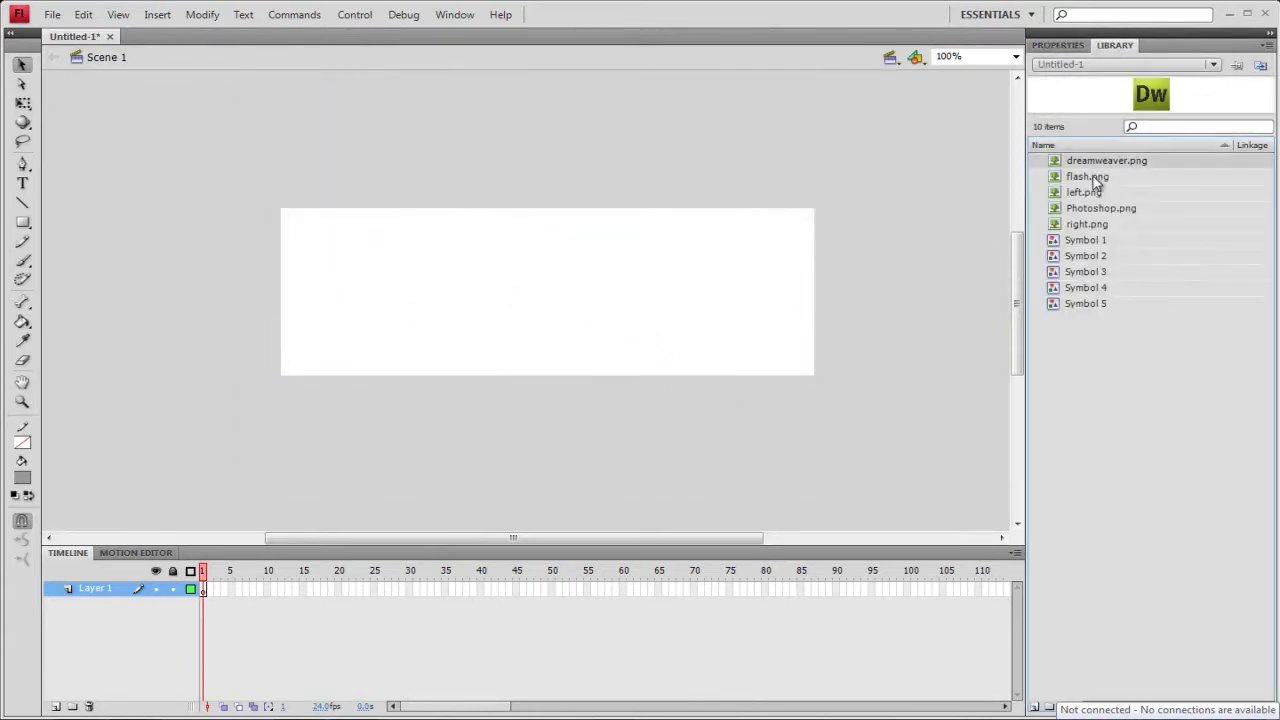
{"action": "left_click", "coordinate": [1093, 177]}
{"action": "left_click", "coordinate": [1095, 193]}
{"action": "left_click", "coordinate": [1097, 208]}
{"action": "left_click", "coordinate": [1094, 226]}
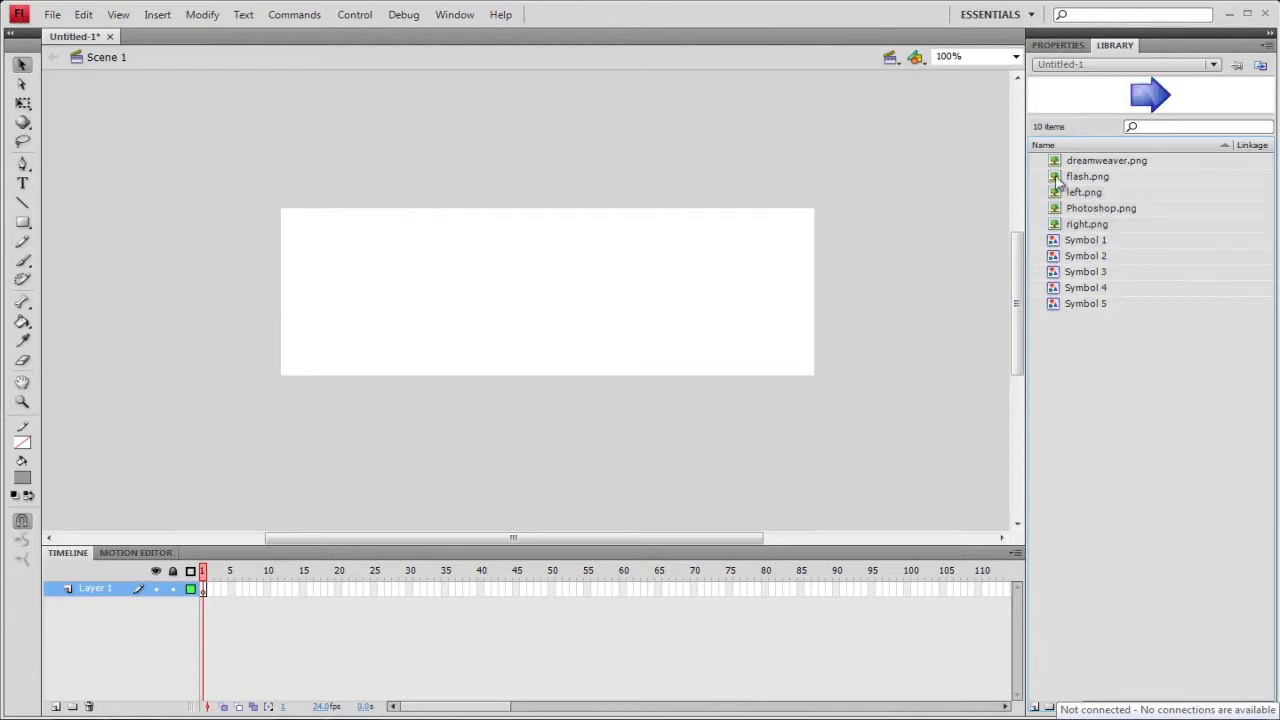
{"action": "left_click_drag", "start_coordinate": [1058, 178], "coordinate": [420, 706]}
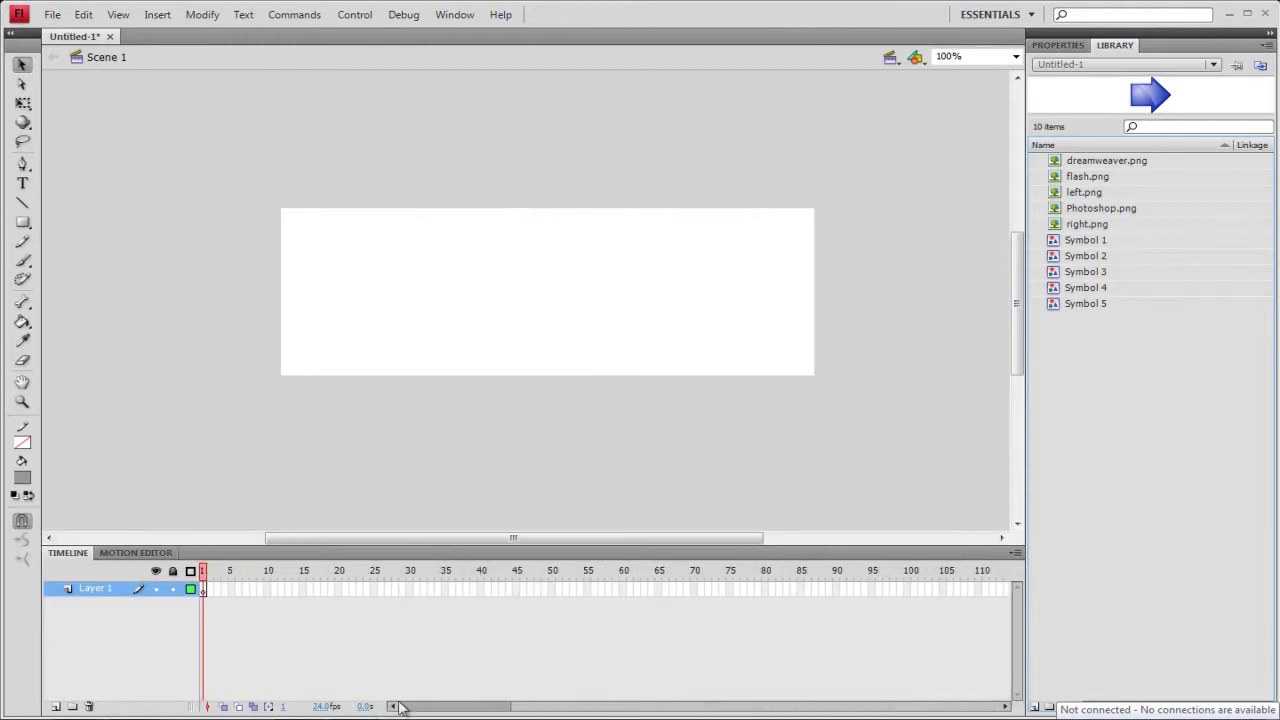
{"action": "left_click_drag", "start_coordinate": [232, 588], "coordinate": [727, 348]}
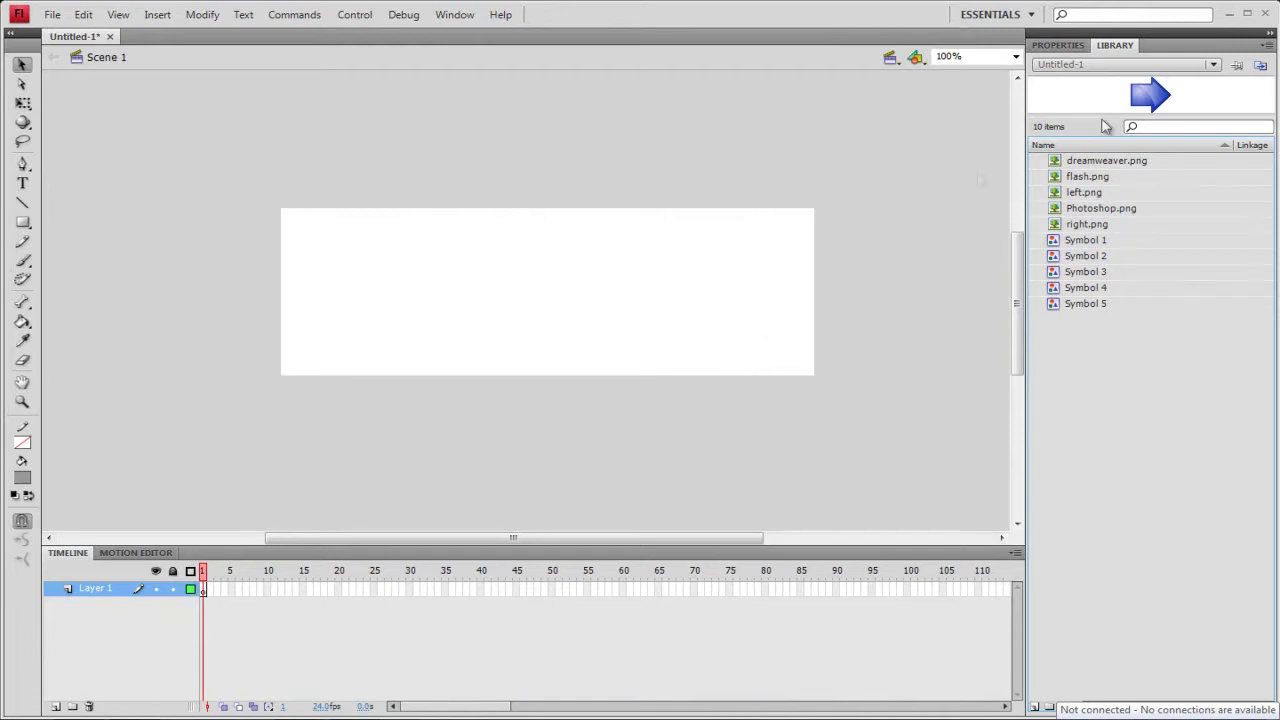
{"action": "left_click_drag", "start_coordinate": [1087, 176], "coordinate": [395, 270]}
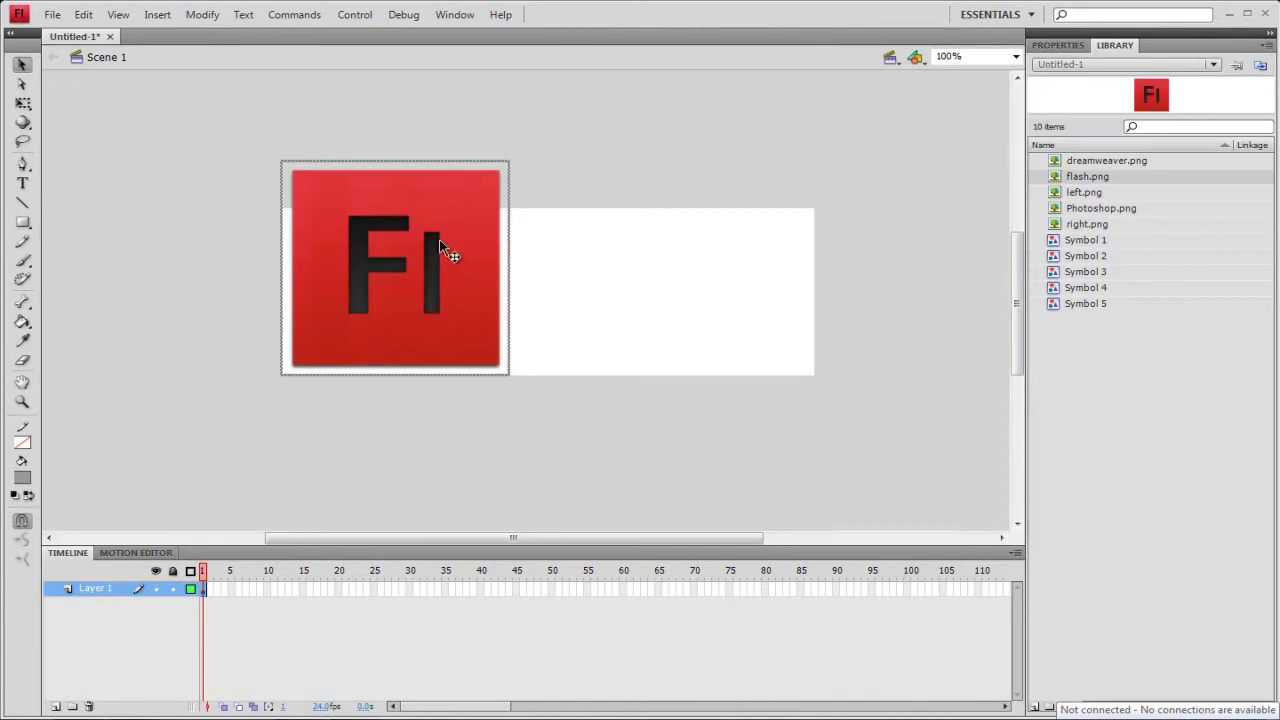
Scale the Flash icon to 50% width and height and move it top-left.
{"action": "key", "text": "ctrl+t"}
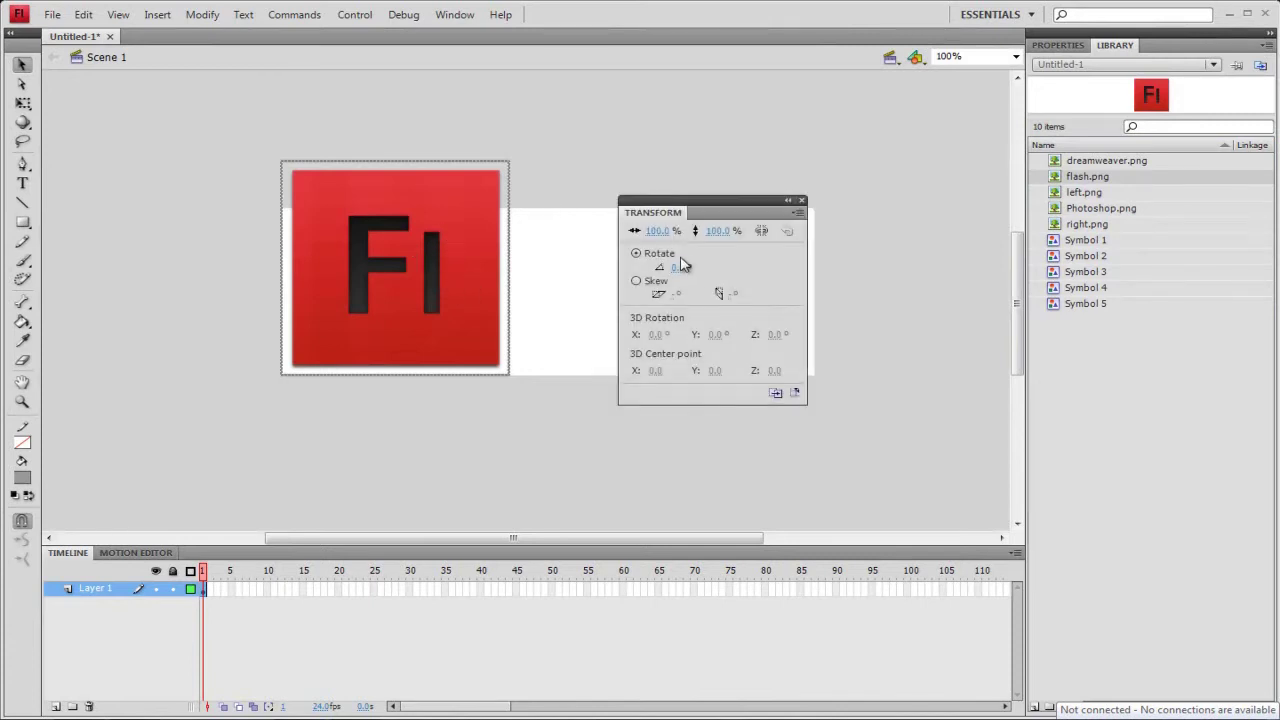
{"action": "left_click", "coordinate": [663, 231]}
{"action": "type", "text": "50"}
{"action": "key", "text": "Return"}
{"action": "left_click", "coordinate": [716, 230]}
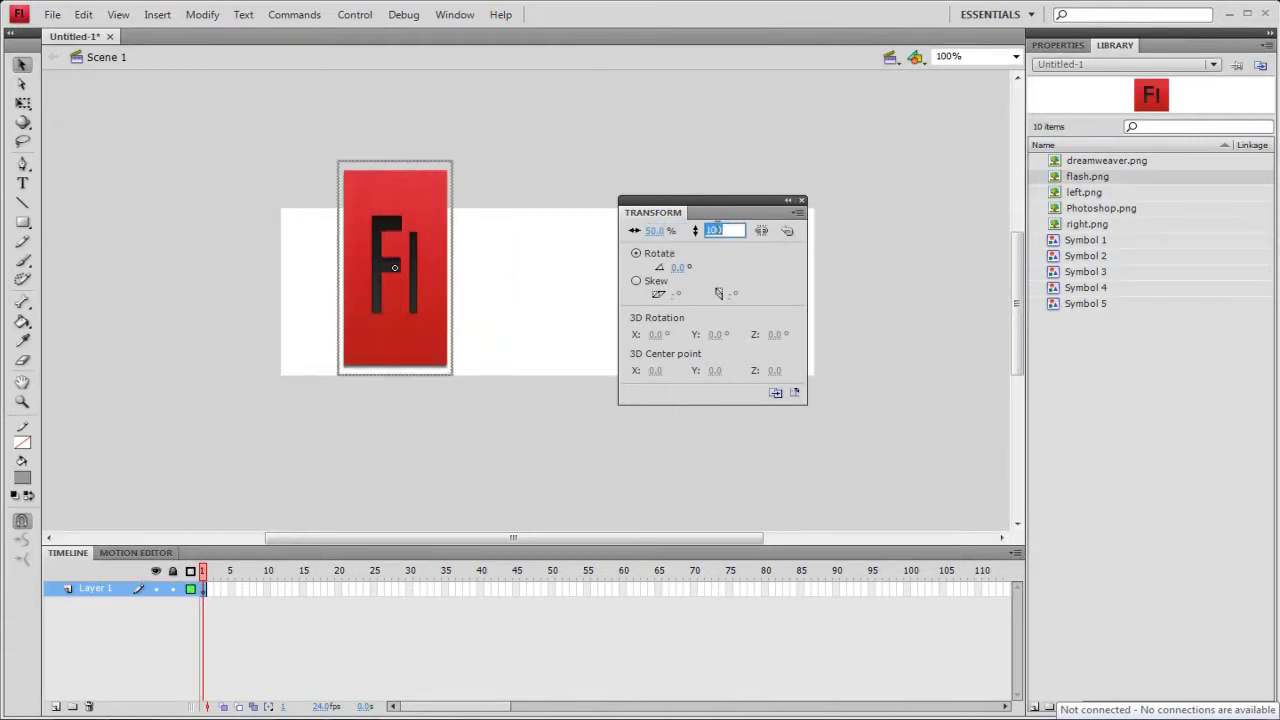
{"action": "type", "text": "50"}
{"action": "key", "text": "Return"}
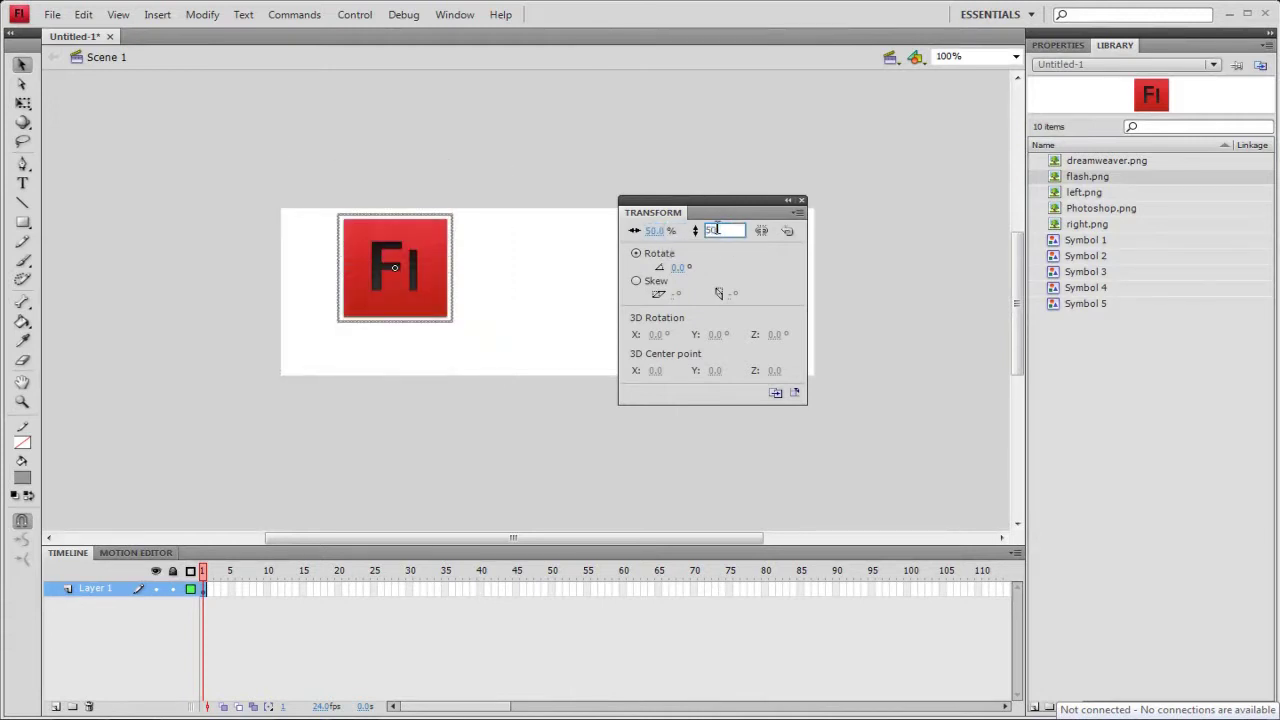
{"action": "left_click", "coordinate": [797, 203]}
{"action": "left_click", "coordinate": [706, 201]}
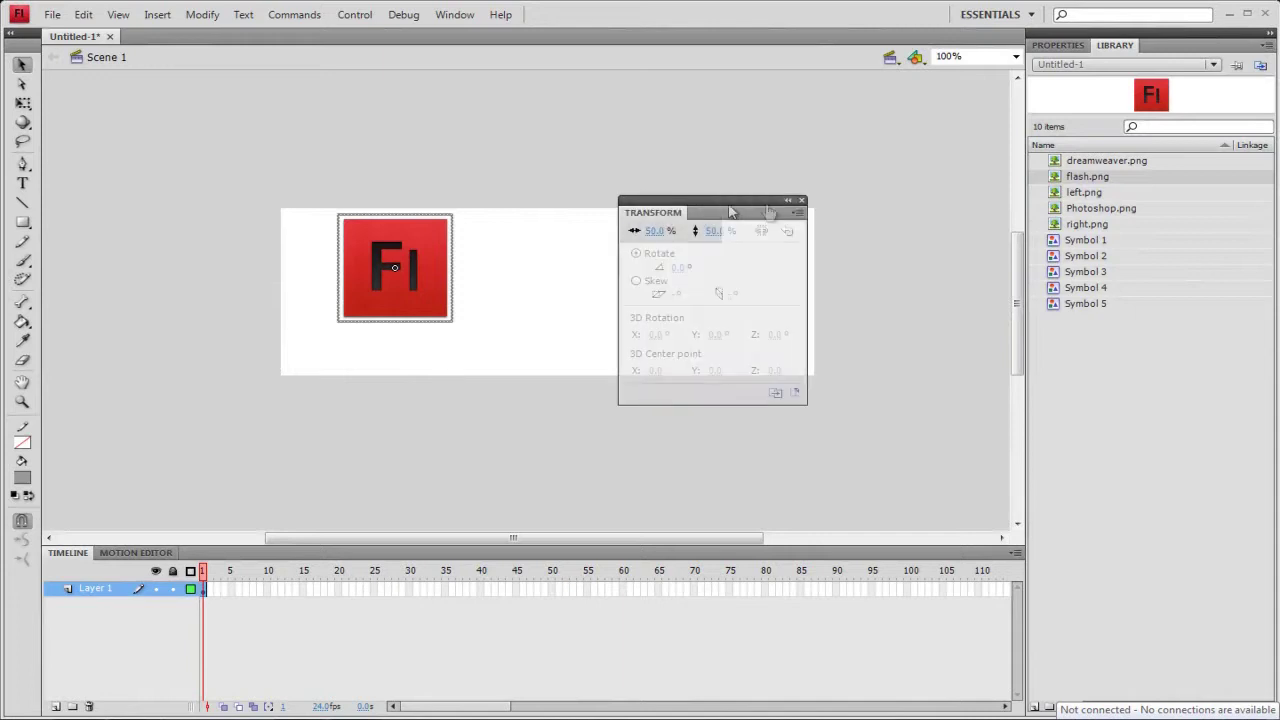
{"action": "left_click", "coordinate": [801, 201]}
{"action": "left_click_drag", "start_coordinate": [410, 248], "coordinate": [353, 243]}
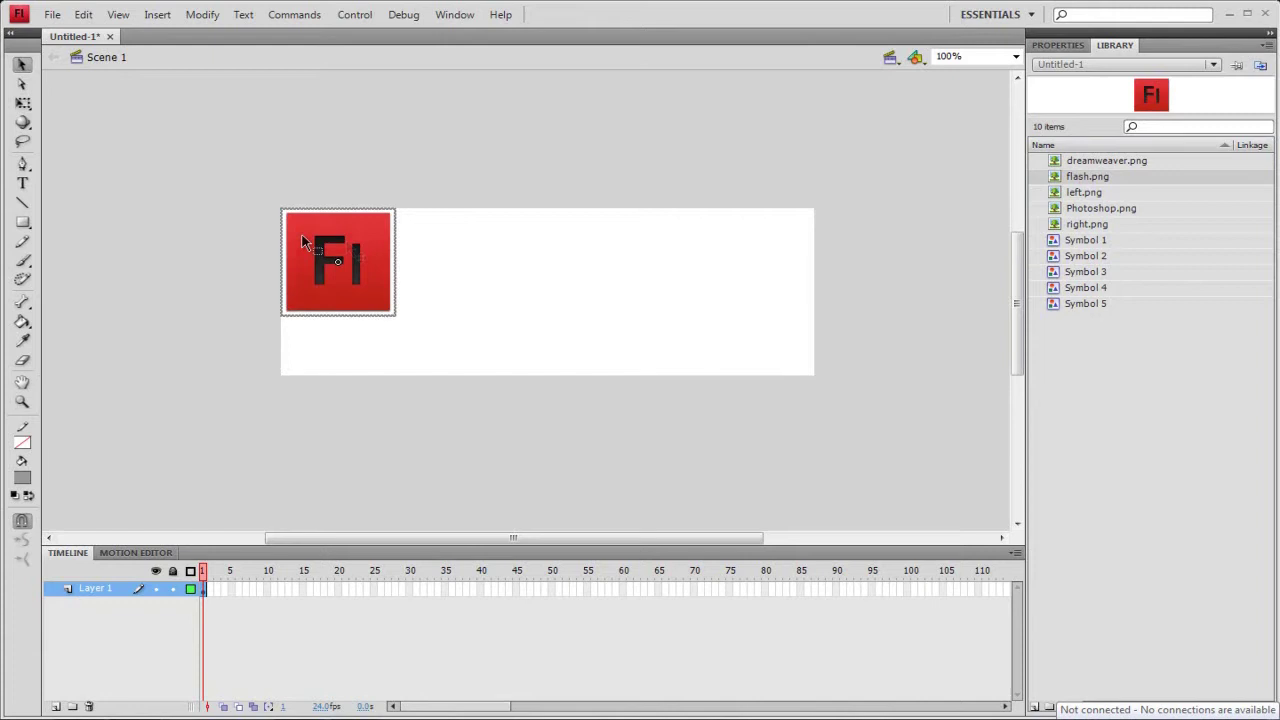
{"action": "left_click", "coordinate": [237, 192]}
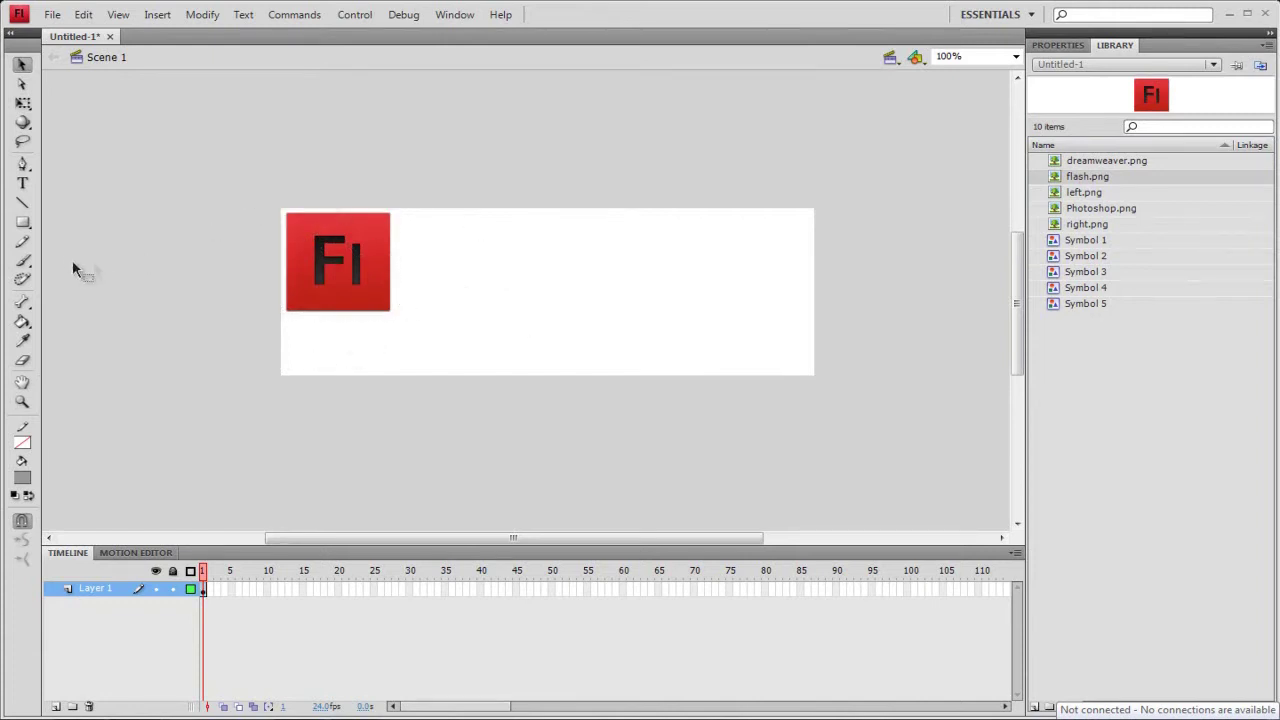
Add a text box reading 'flash icon' beside the Flash icon.
{"action": "left_click", "coordinate": [24, 185]}
{"action": "left_click", "coordinate": [24, 186]}
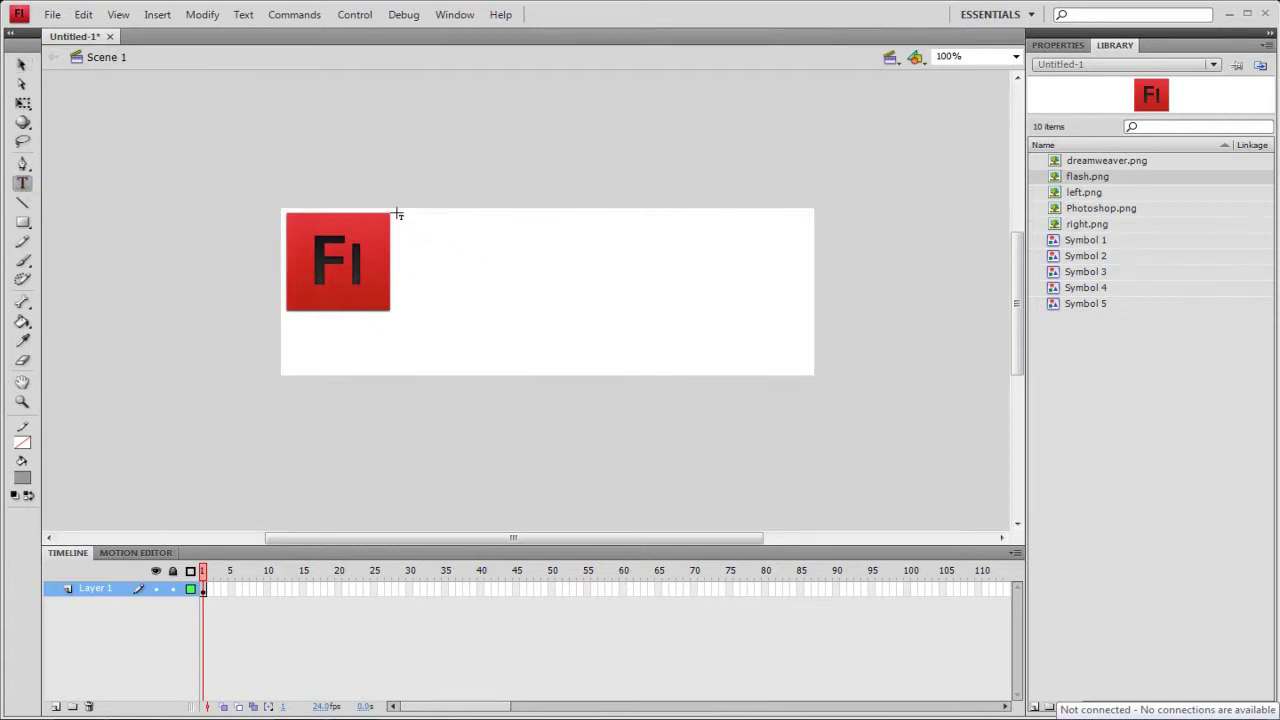
{"action": "left_click_drag", "start_coordinate": [398, 236], "coordinate": [660, 281]}
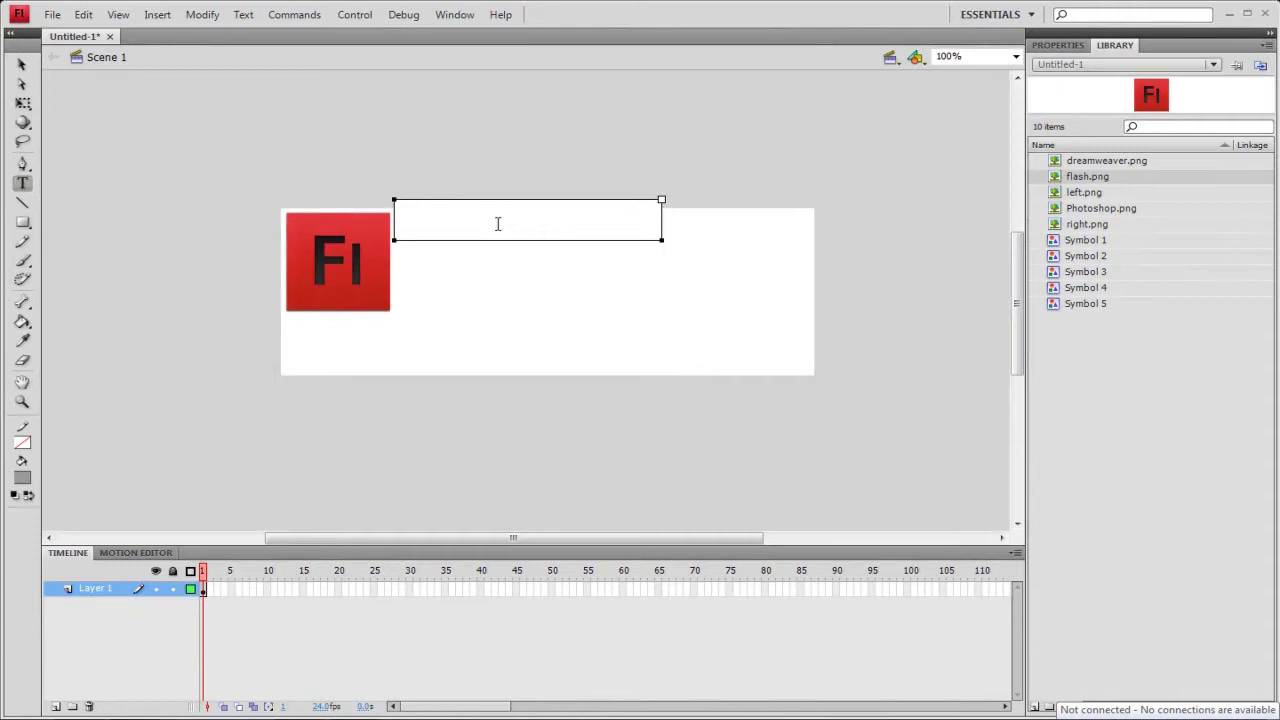
{"action": "type", "text": "flash ic"}
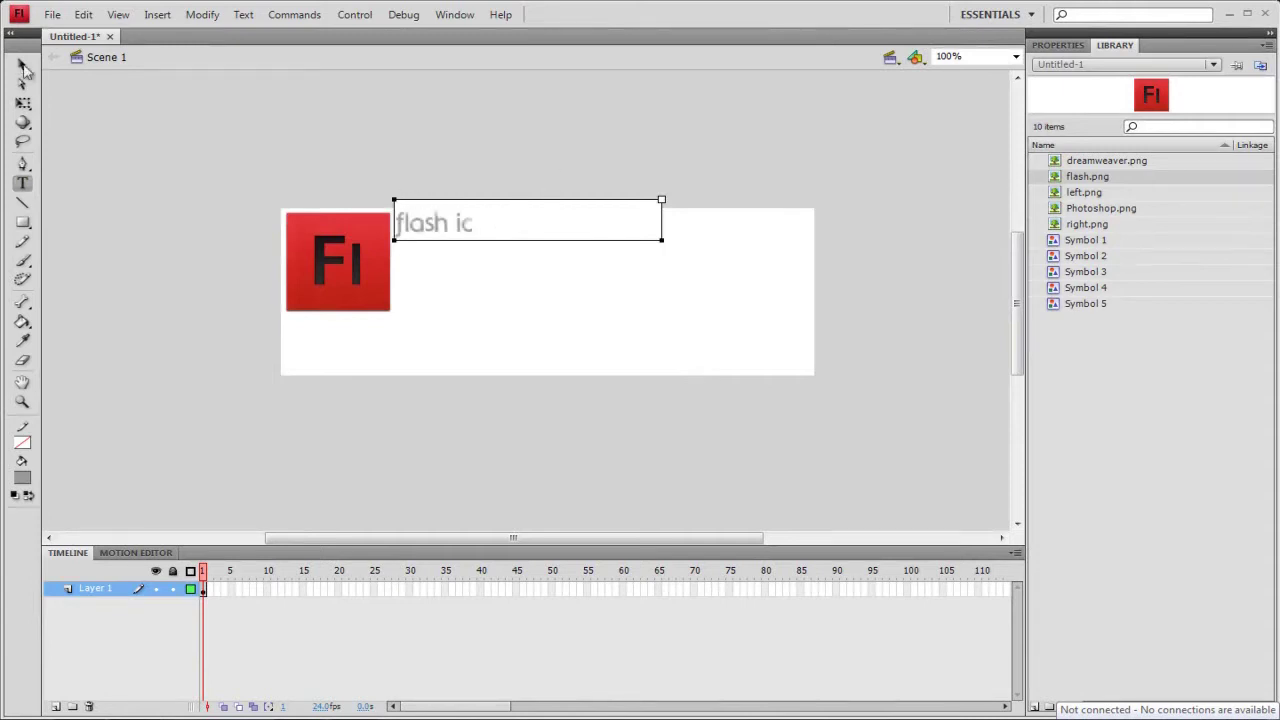
{"action": "type", "text": "on"}
{"action": "left_click", "coordinate": [22, 65]}
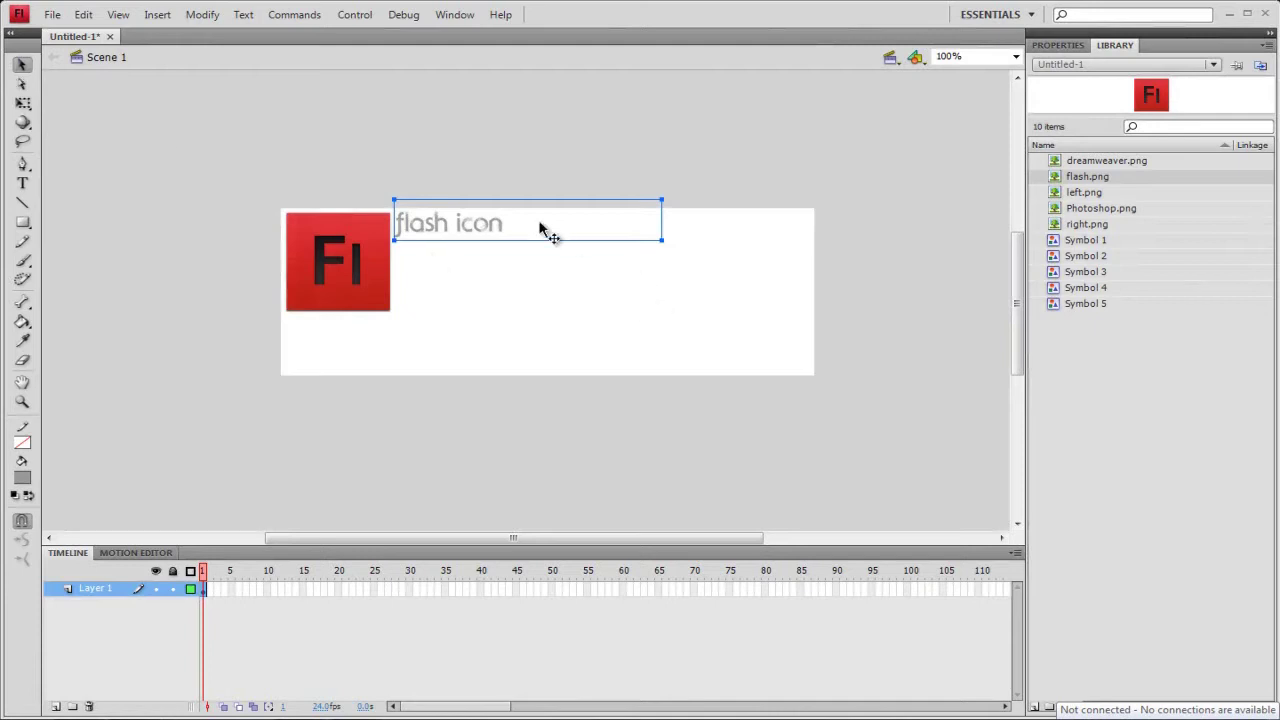
Narrow the caption box to fit its text and position it beside the Fl icon.
{"action": "left_click_drag", "start_coordinate": [540, 230], "coordinate": [531, 248]}
{"action": "left_click_drag", "start_coordinate": [654, 257], "coordinate": [463, 240]}
{"action": "left_click", "coordinate": [1062, 45]}
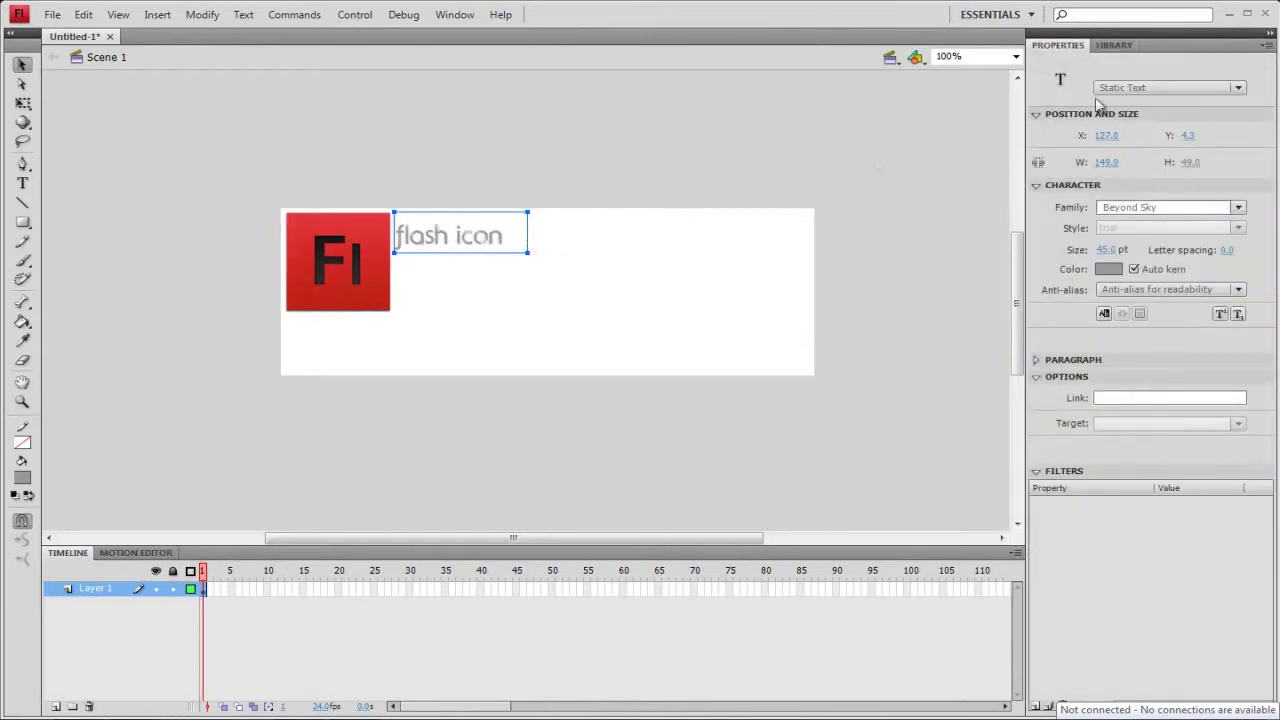
{"action": "left_click", "coordinate": [1114, 45]}
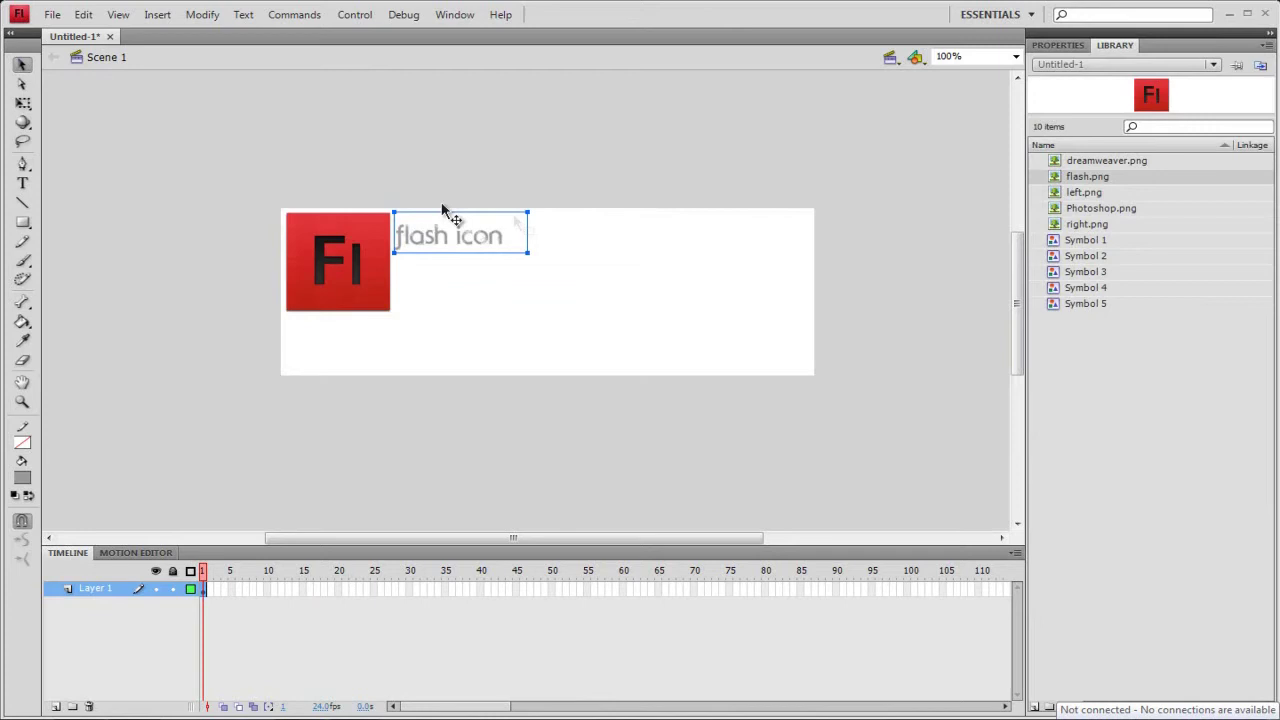
{"action": "left_click_drag", "start_coordinate": [450, 230], "coordinate": [457, 237]}
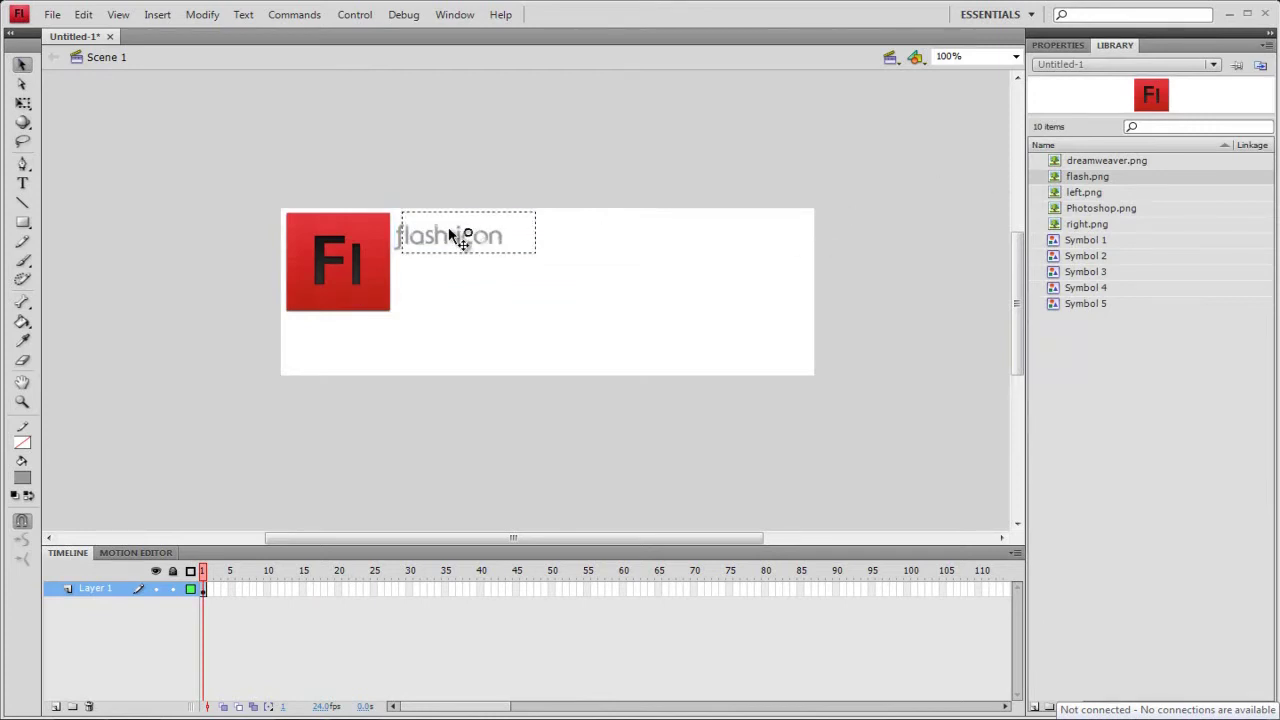
{"action": "left_click", "coordinate": [708, 143]}
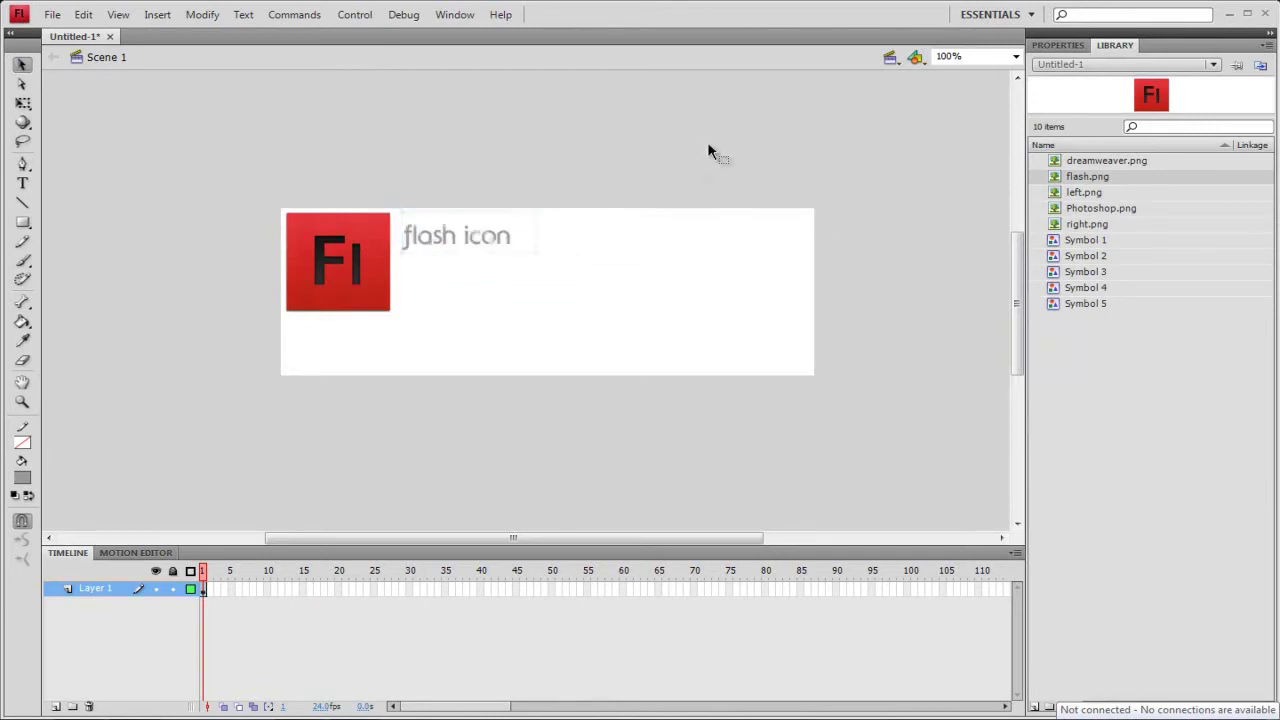
{"action": "left_click", "coordinate": [337, 270]}
{"action": "left_click", "coordinate": [449, 249]}
{"action": "left_click", "coordinate": [591, 183]}
Place left.png on the stage, scale it to 14% width and height, and move it bottom-right.
{"action": "left_click_drag", "start_coordinate": [1084, 197], "coordinate": [614, 282]}
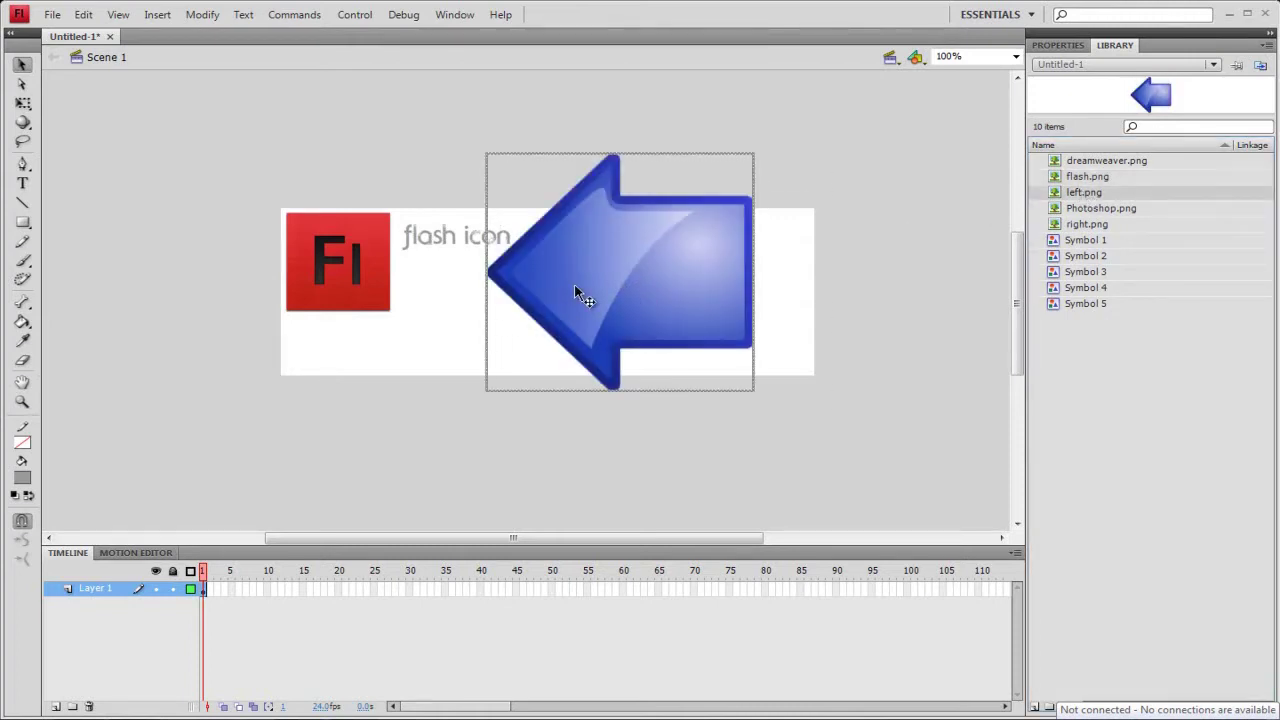
{"action": "key", "text": "ctrl+t"}
{"action": "left_click", "coordinate": [652, 231]}
{"action": "type", "text": "1"}
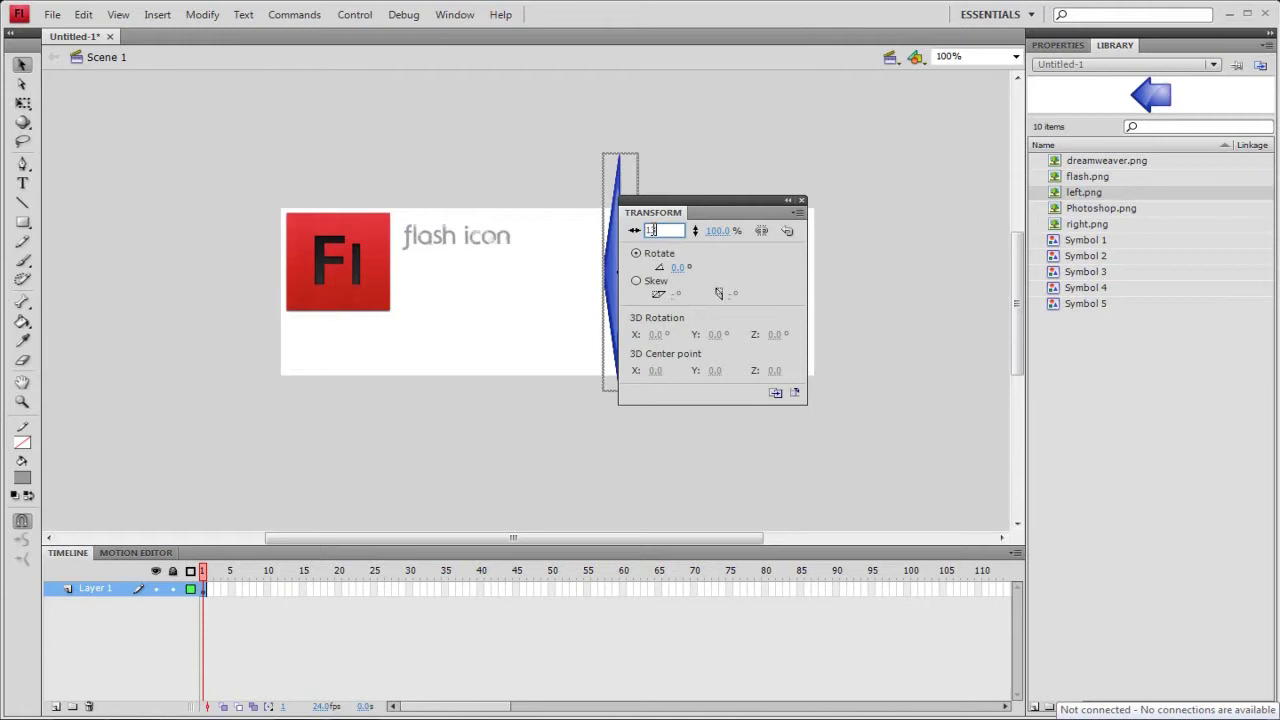
{"action": "type", "text": "4"}
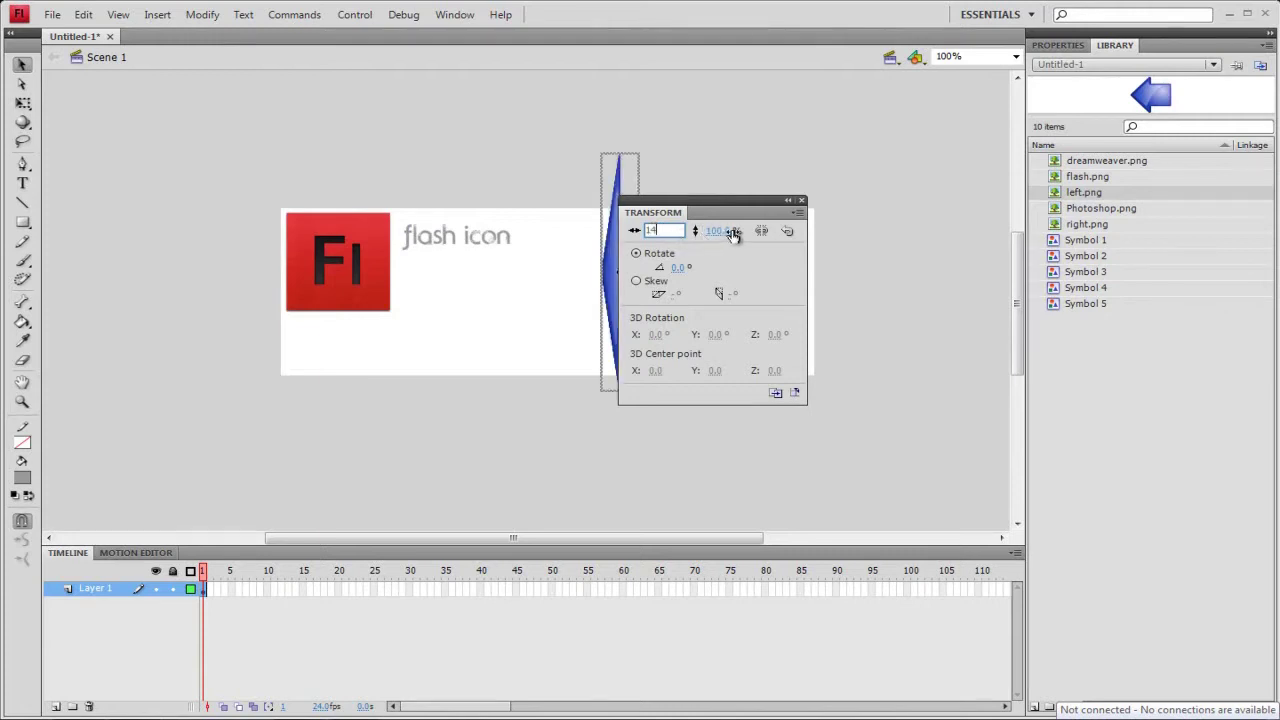
{"action": "left_click", "coordinate": [733, 231]}
{"action": "type", "text": "14"}
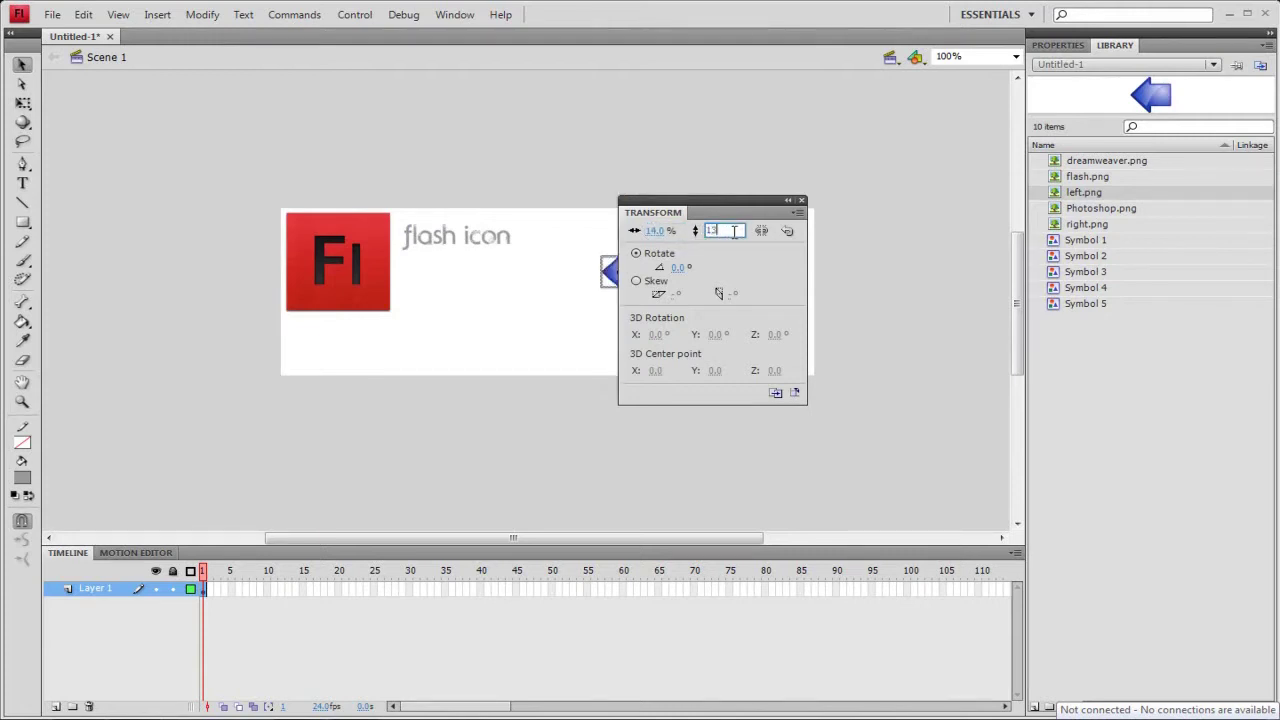
{"action": "left_click", "coordinate": [537, 316]}
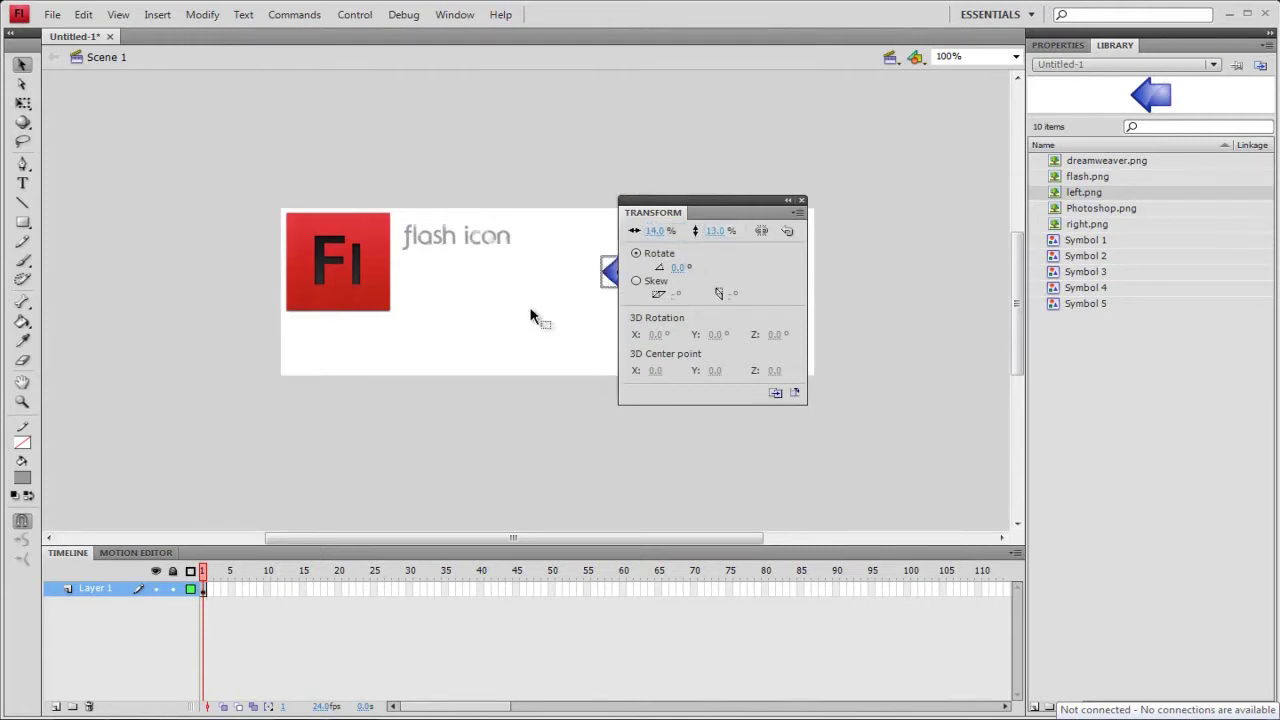
{"action": "left_click", "coordinate": [801, 200]}
{"action": "left_click_drag", "start_coordinate": [614, 286], "coordinate": [706, 356]}
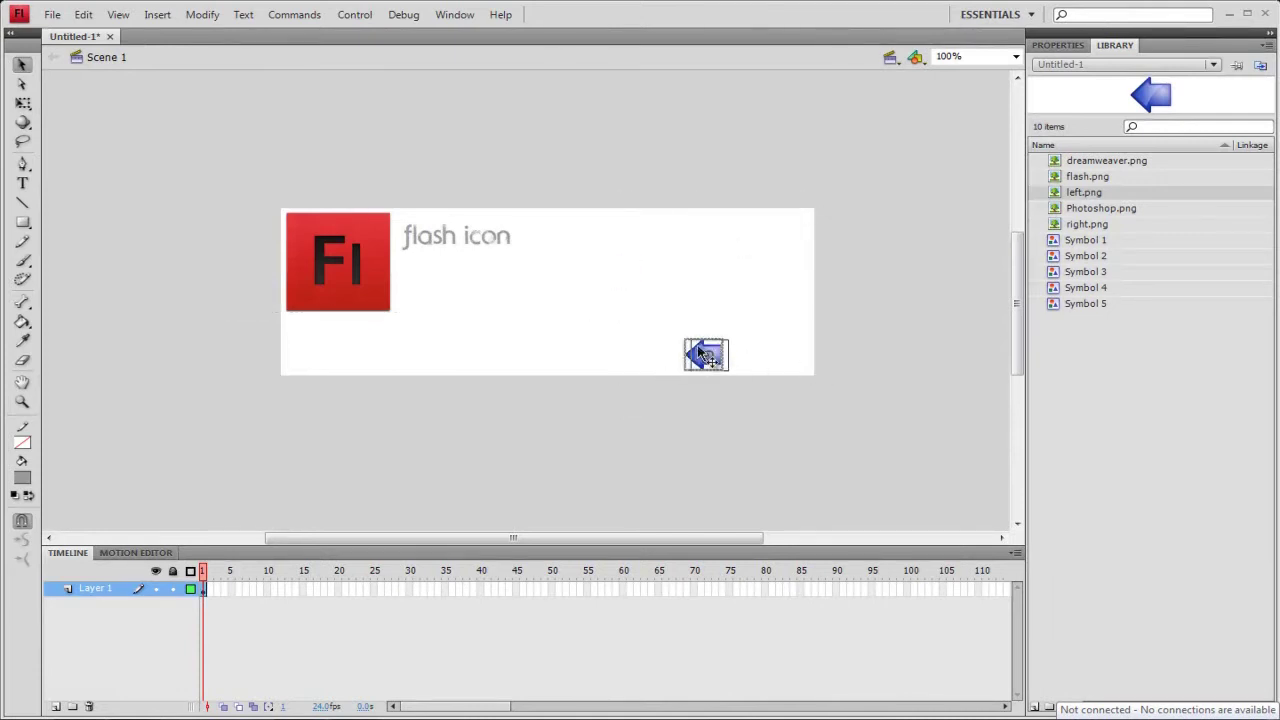
{"action": "left_click", "coordinate": [855, 345]}
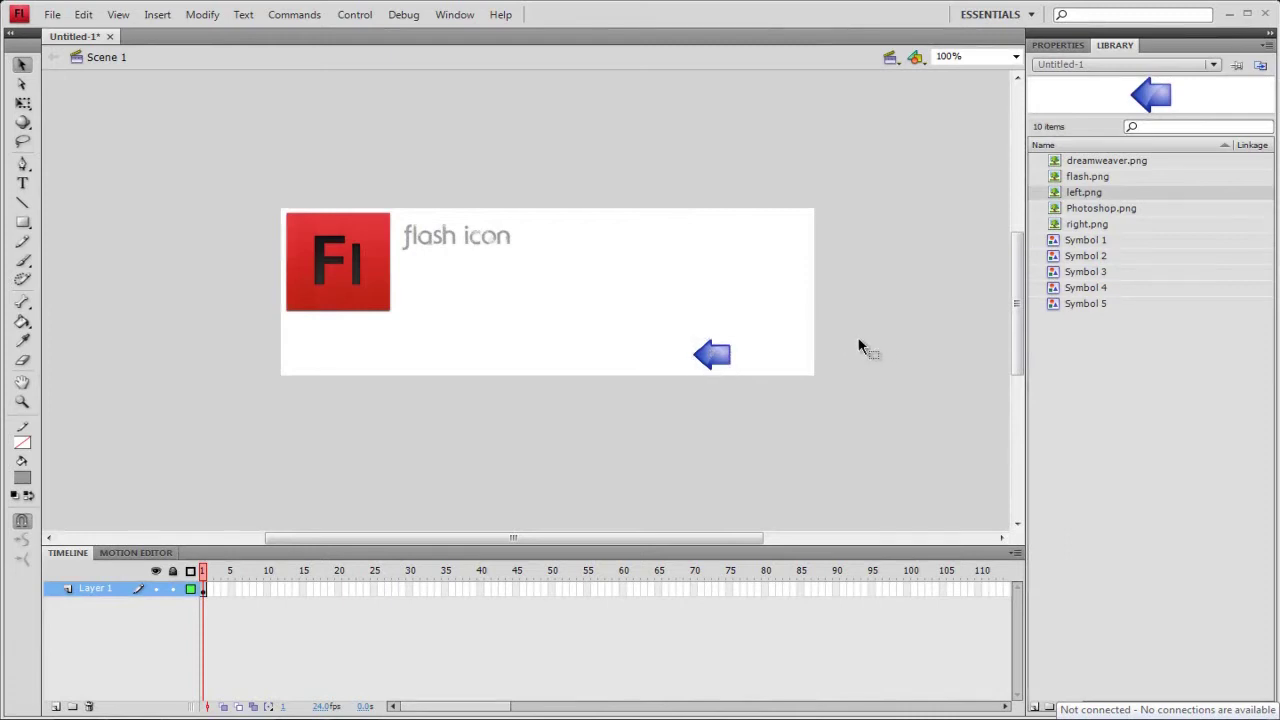
{"action": "left_click_drag", "start_coordinate": [721, 356], "coordinate": [733, 357]}
Place right.png on the stage and scale it to 14% width and height.
{"action": "left_click", "coordinate": [768, 360]}
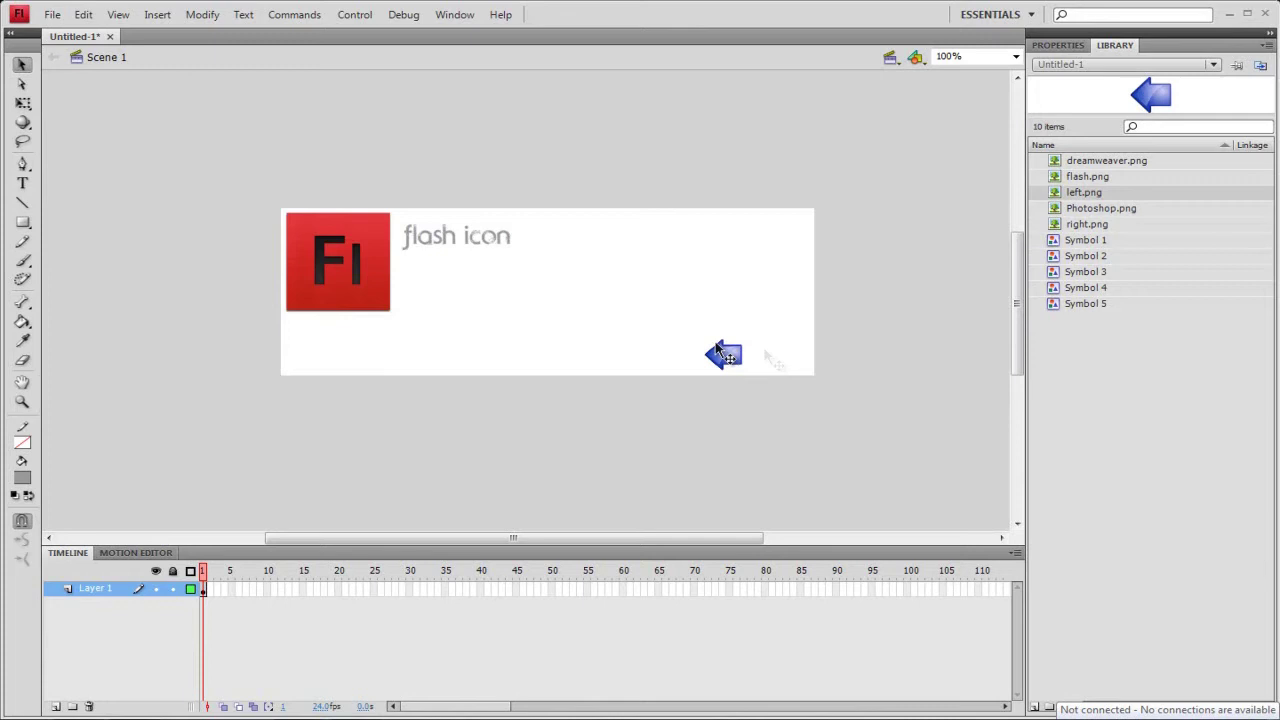
{"action": "left_click_drag", "start_coordinate": [1090, 226], "coordinate": [687, 278]}
{"action": "key", "text": "ctrl+t"}
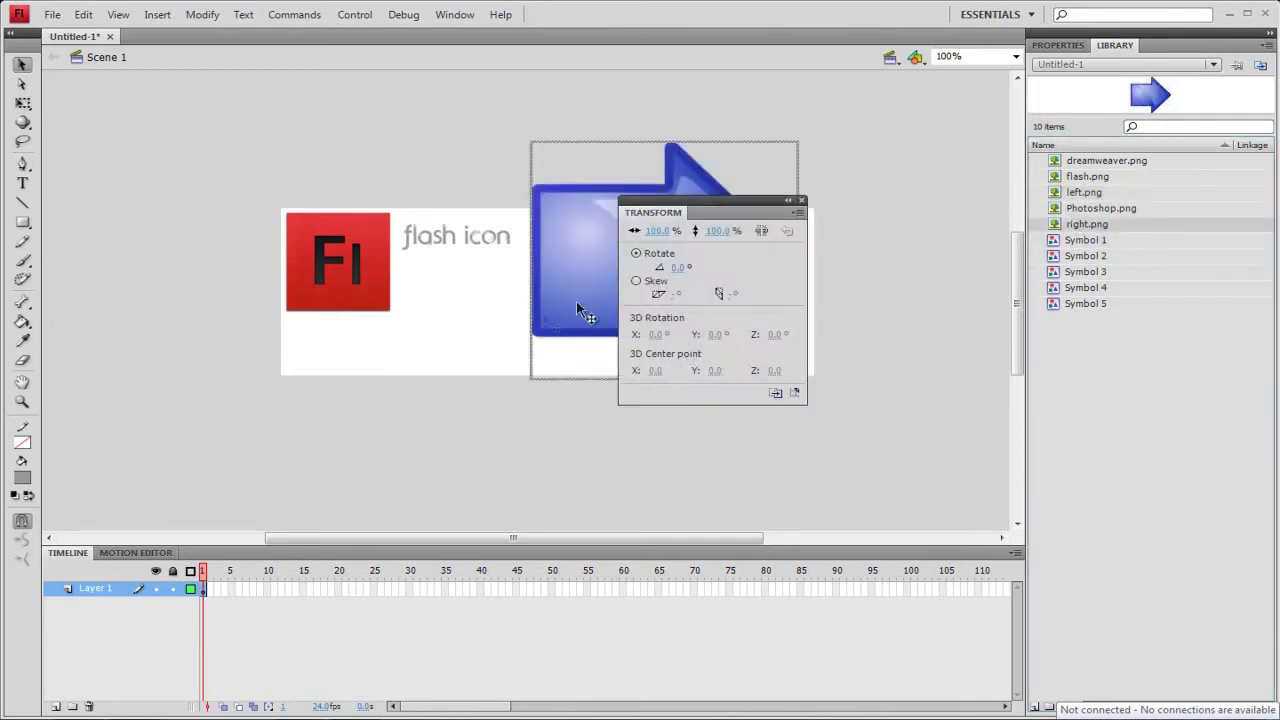
{"action": "left_click", "coordinate": [662, 230]}
{"action": "type", "text": "14"}
{"action": "key", "text": "Return"}
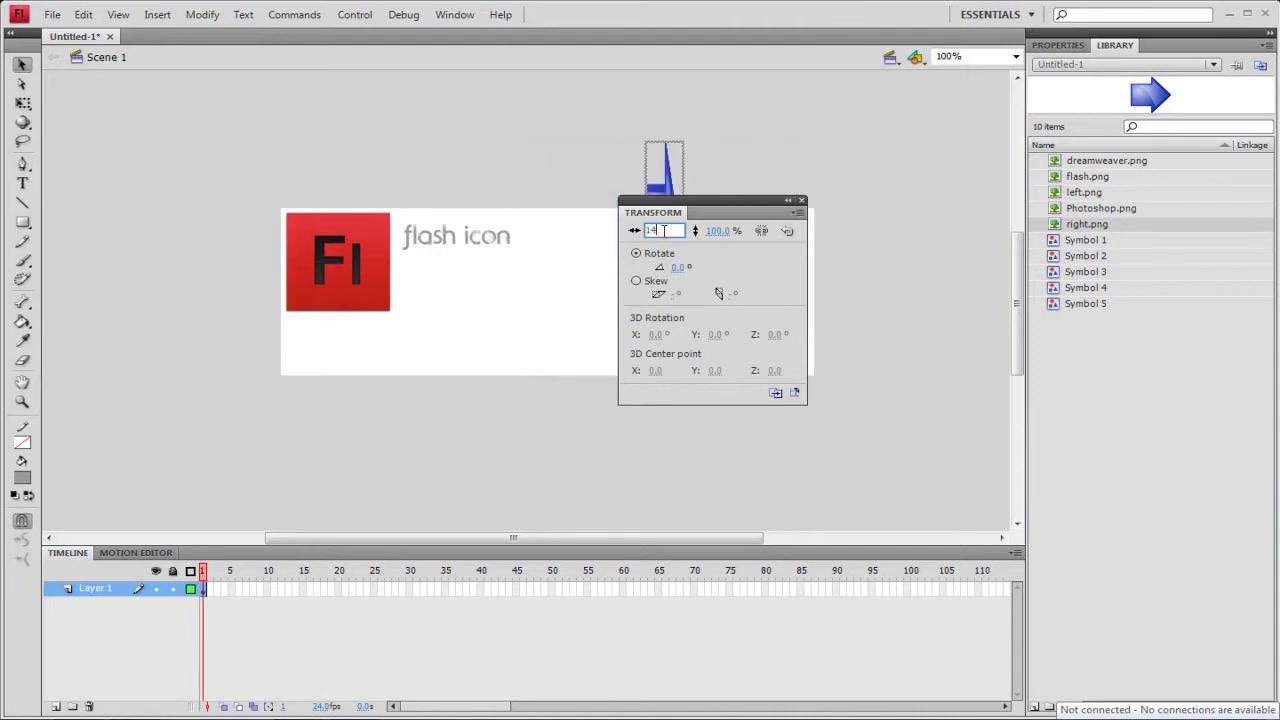
{"action": "left_click", "coordinate": [711, 230]}
{"action": "type", "text": "1"}
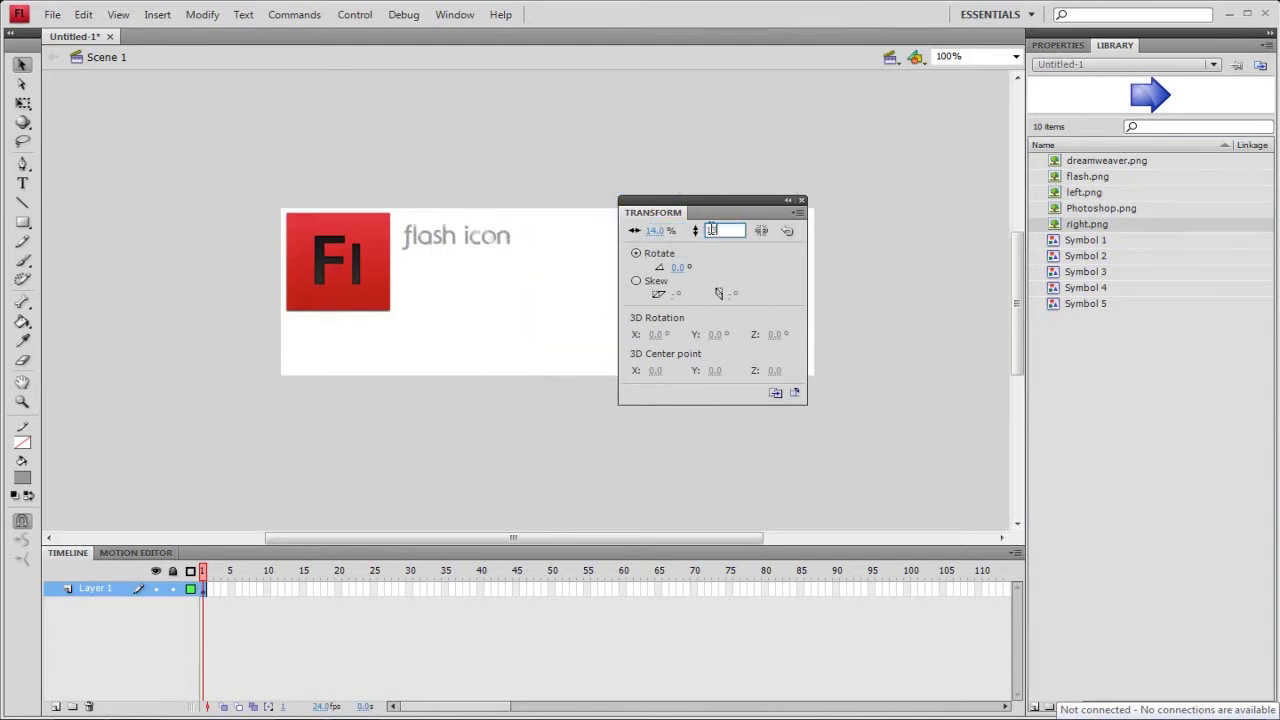
{"action": "type", "text": "4"}
{"action": "key", "text": "Return"}
{"action": "left_click", "coordinate": [801, 200]}
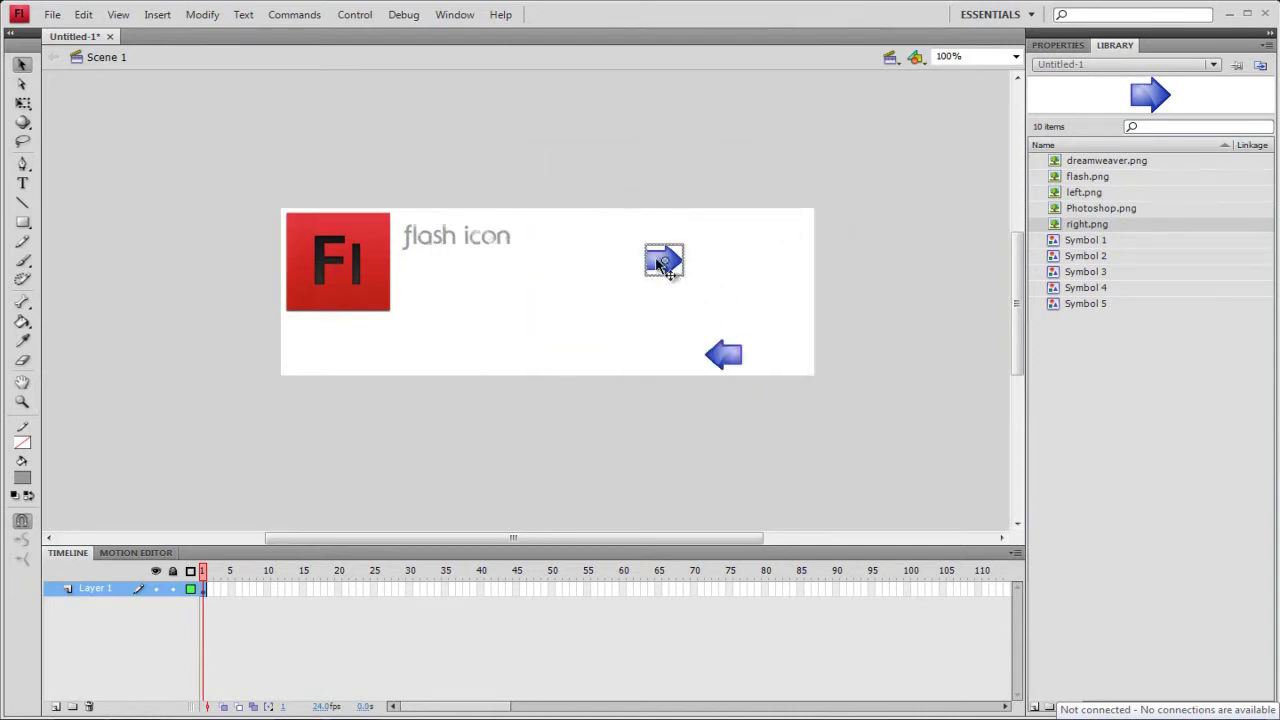
Move the small right arrow just right of the left arrow.
{"action": "left_click_drag", "start_coordinate": [662, 263], "coordinate": [769, 357]}
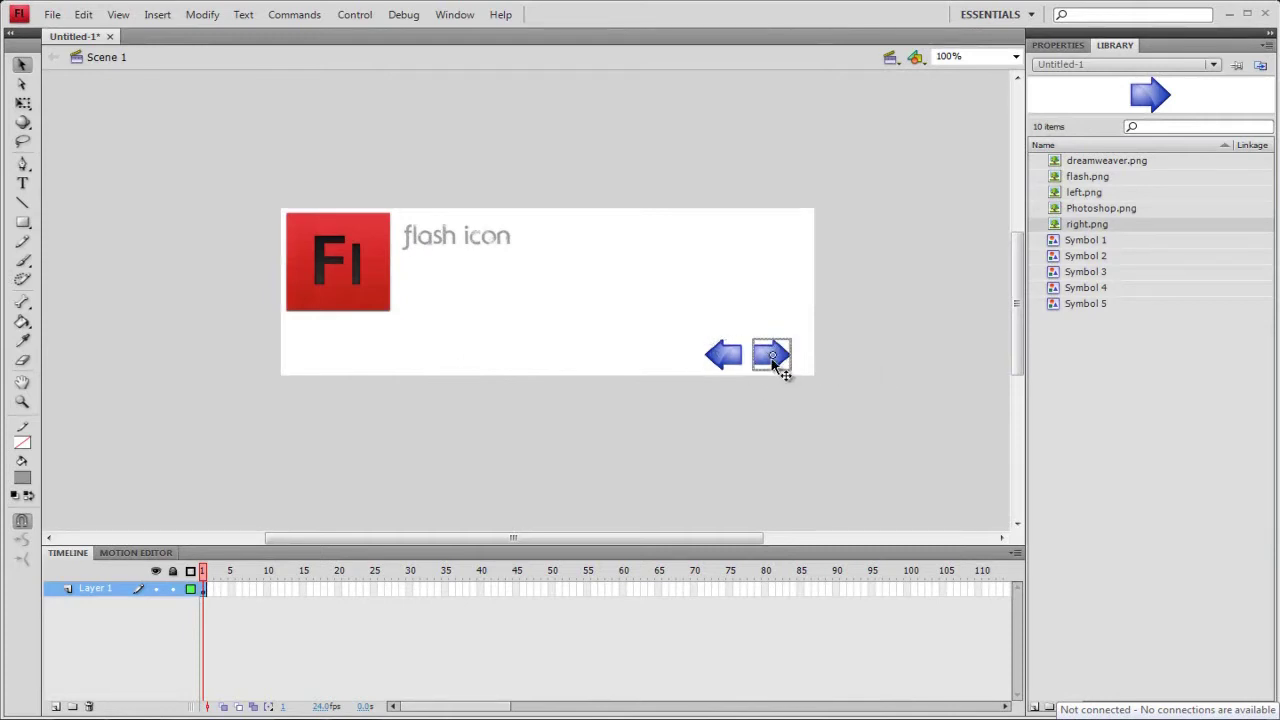
{"action": "left_click", "coordinate": [887, 250]}
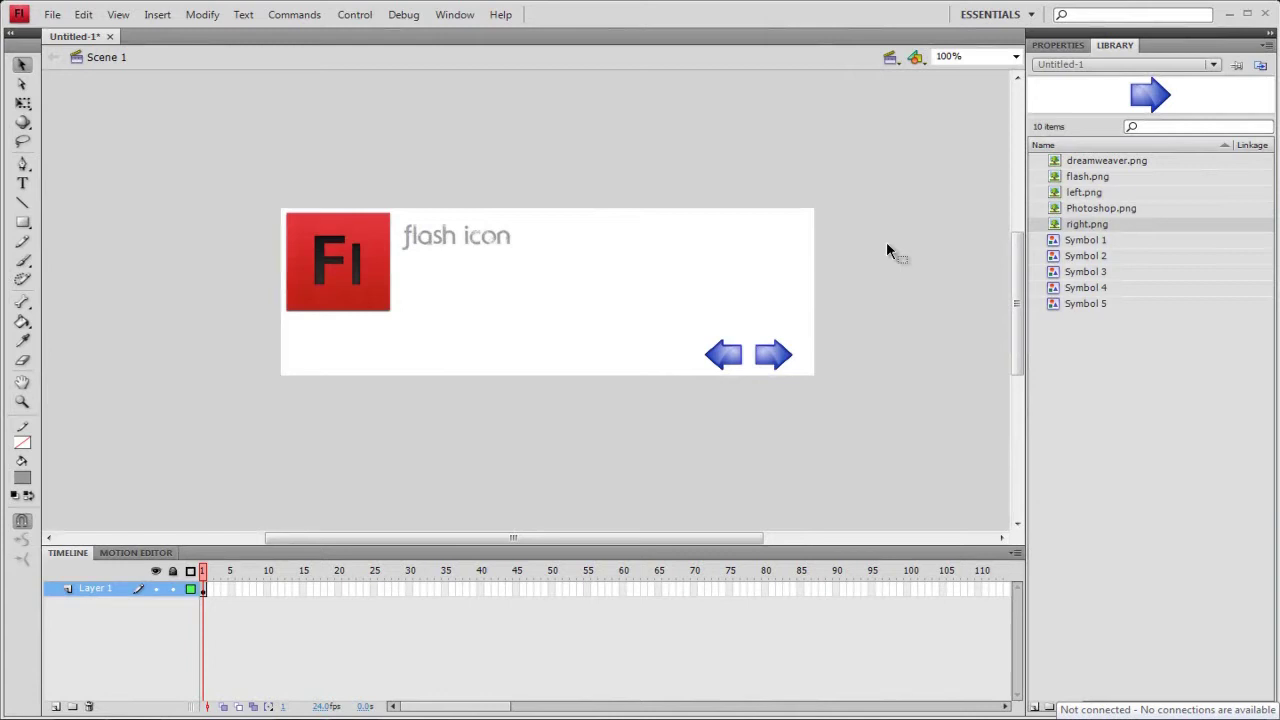
{"action": "left_click", "coordinate": [792, 360]}
{"action": "left_click", "coordinate": [766, 234]}
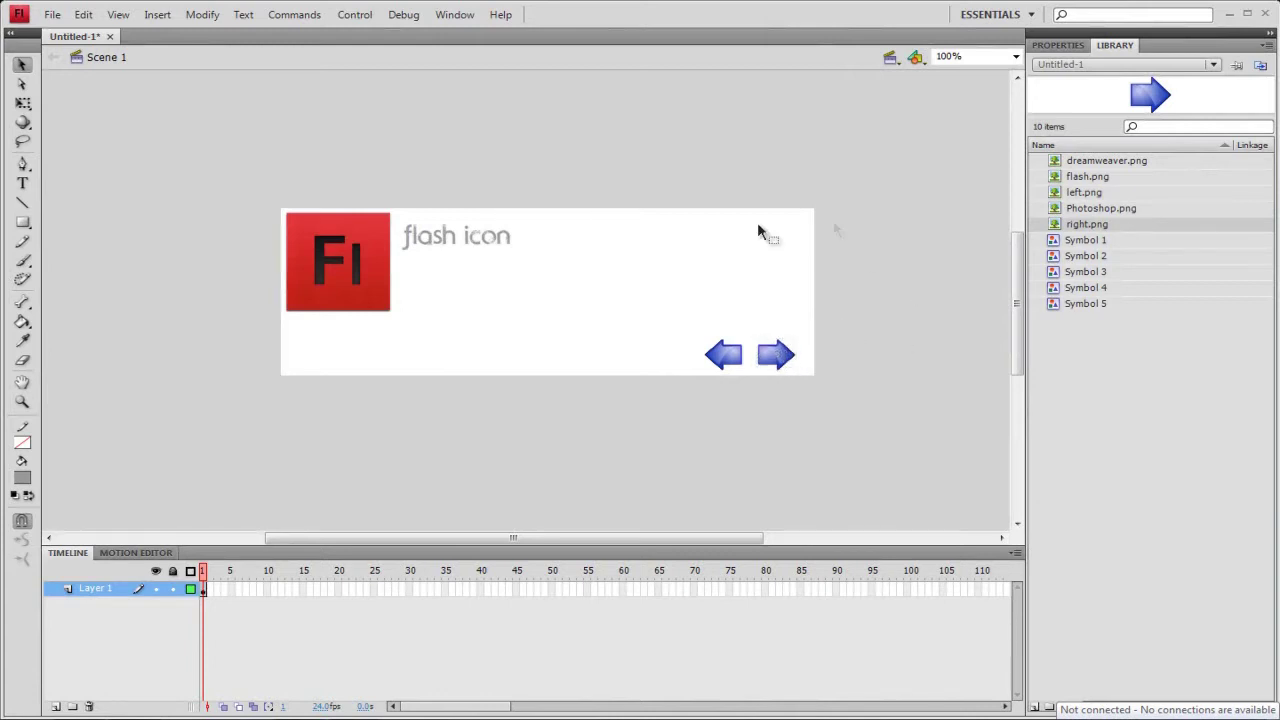
{"action": "left_click", "coordinate": [325, 258]}
{"action": "left_click", "coordinate": [508, 190]}
{"action": "left_click", "coordinate": [345, 261]}
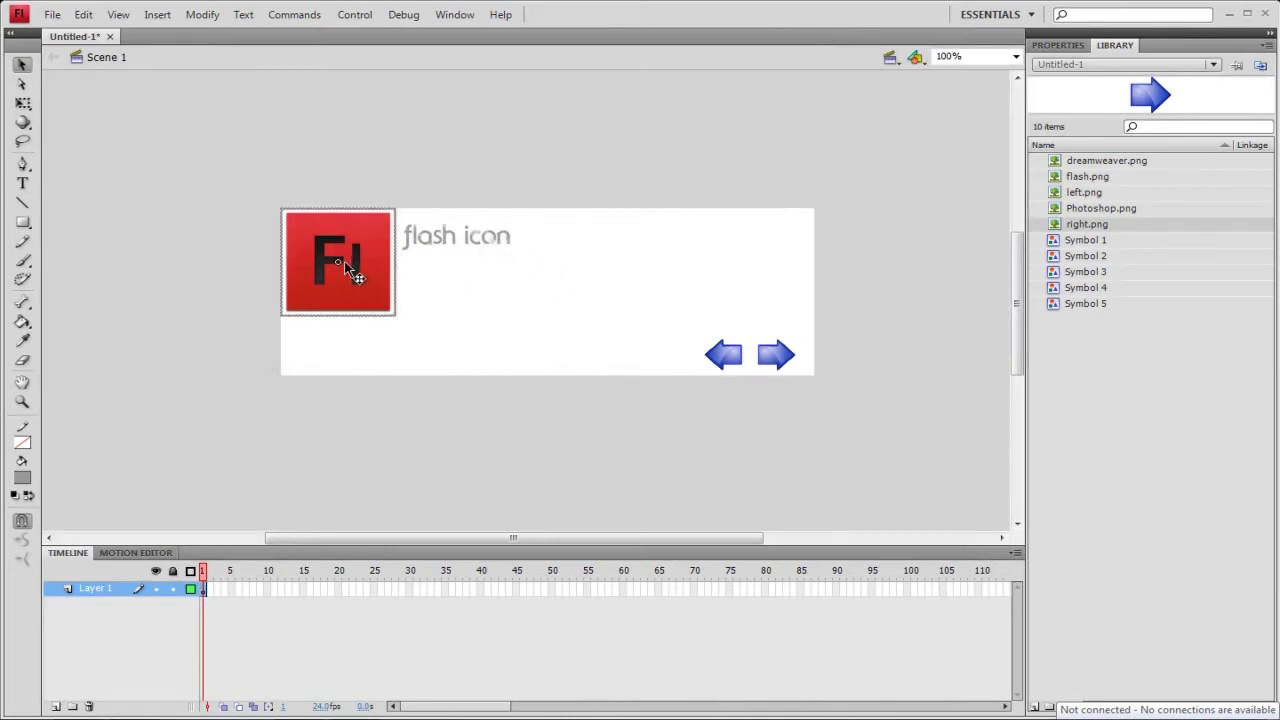
{"action": "left_click", "coordinate": [1078, 46]}
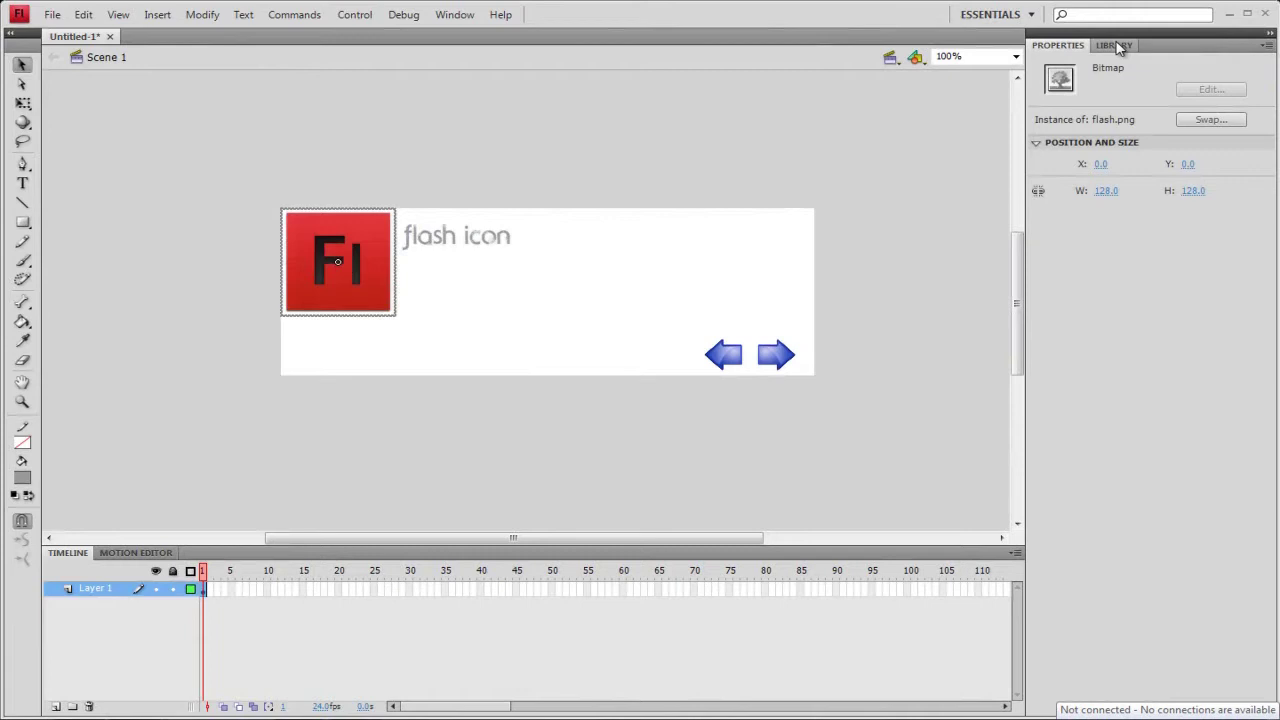
{"action": "left_click", "coordinate": [1114, 45]}
{"action": "left_click", "coordinate": [423, 243]}
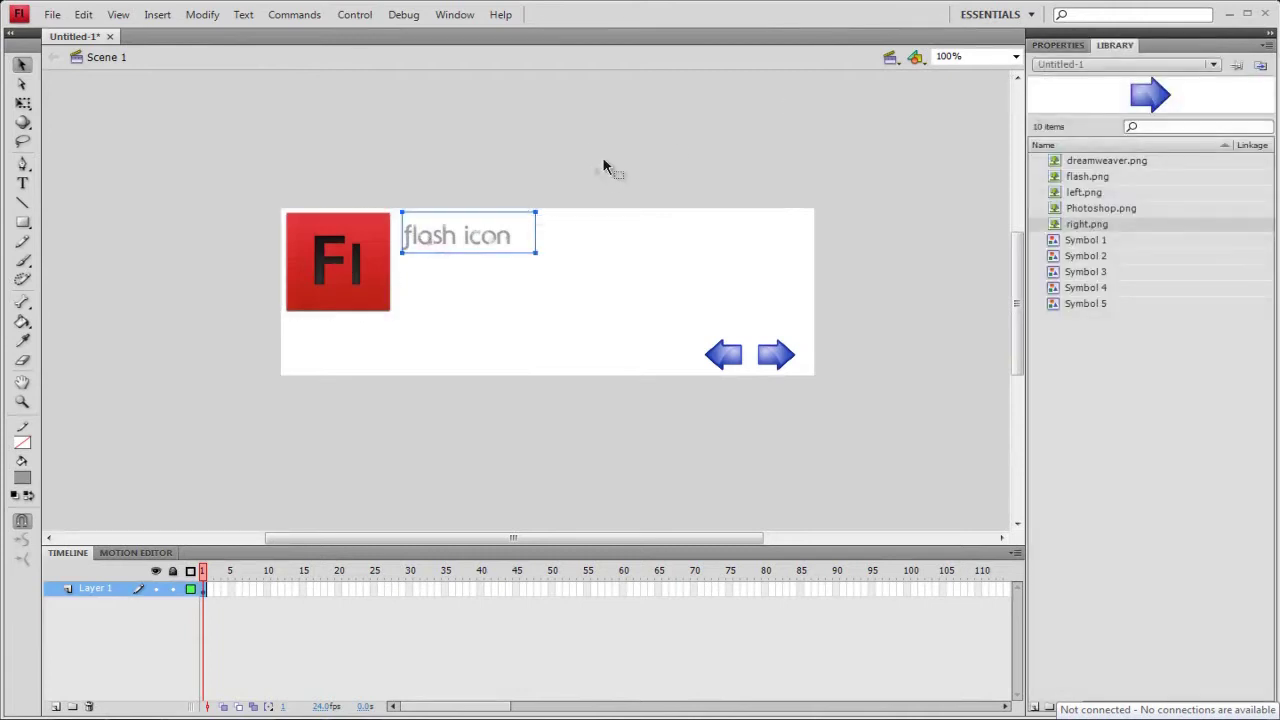
{"action": "left_click", "coordinate": [605, 167]}
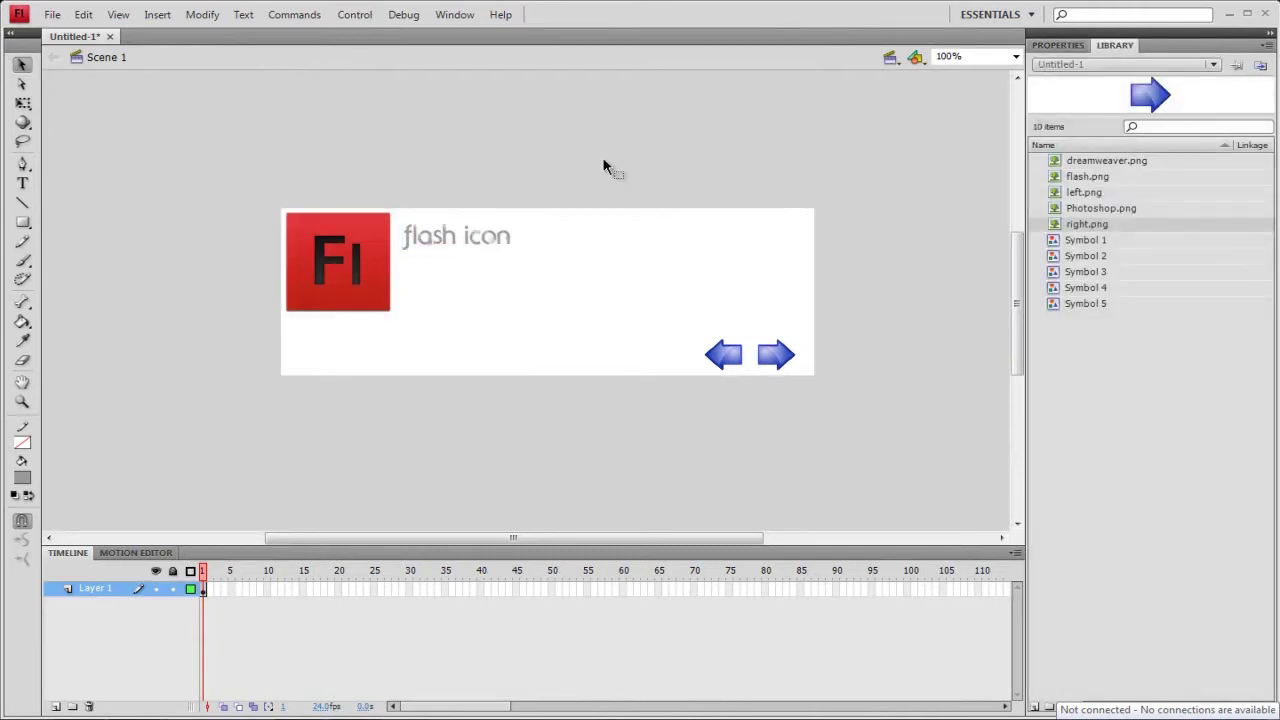
{"action": "left_click", "coordinate": [737, 364]}
Convert the left arrow into a Button symbol named 'left'.
{"action": "key", "text": "F8"}
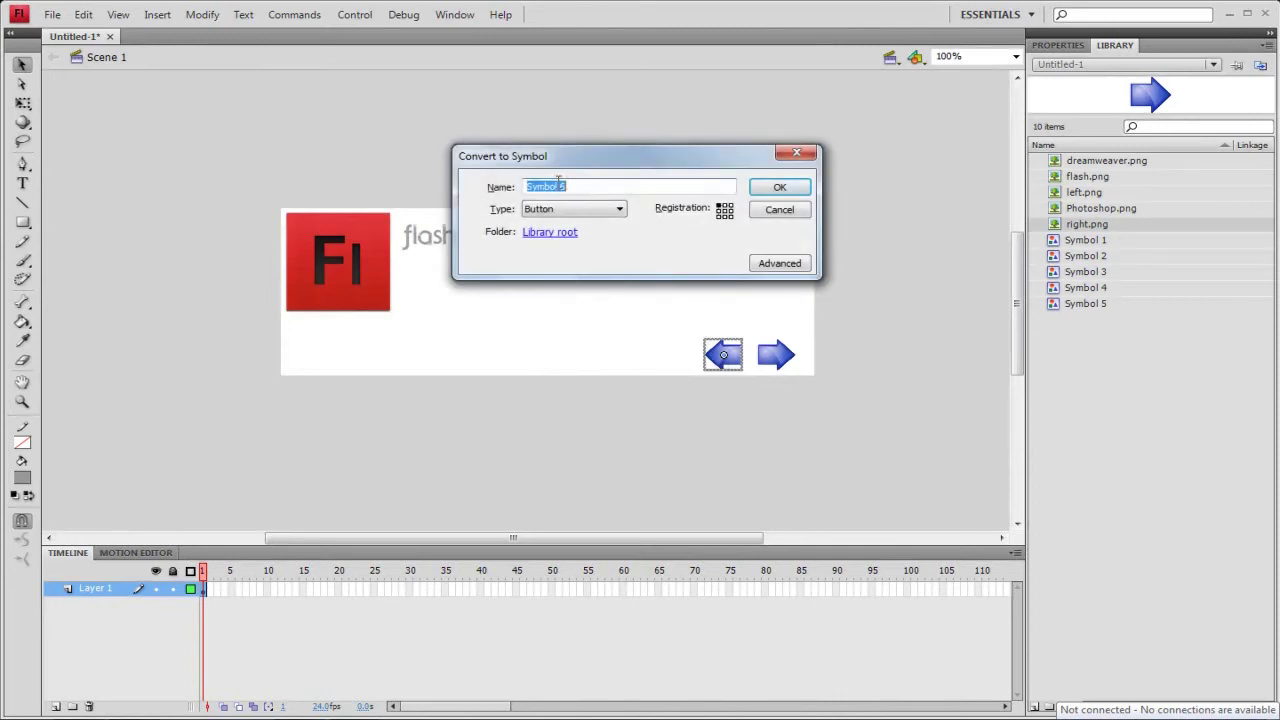
{"action": "left_click", "coordinate": [567, 212]}
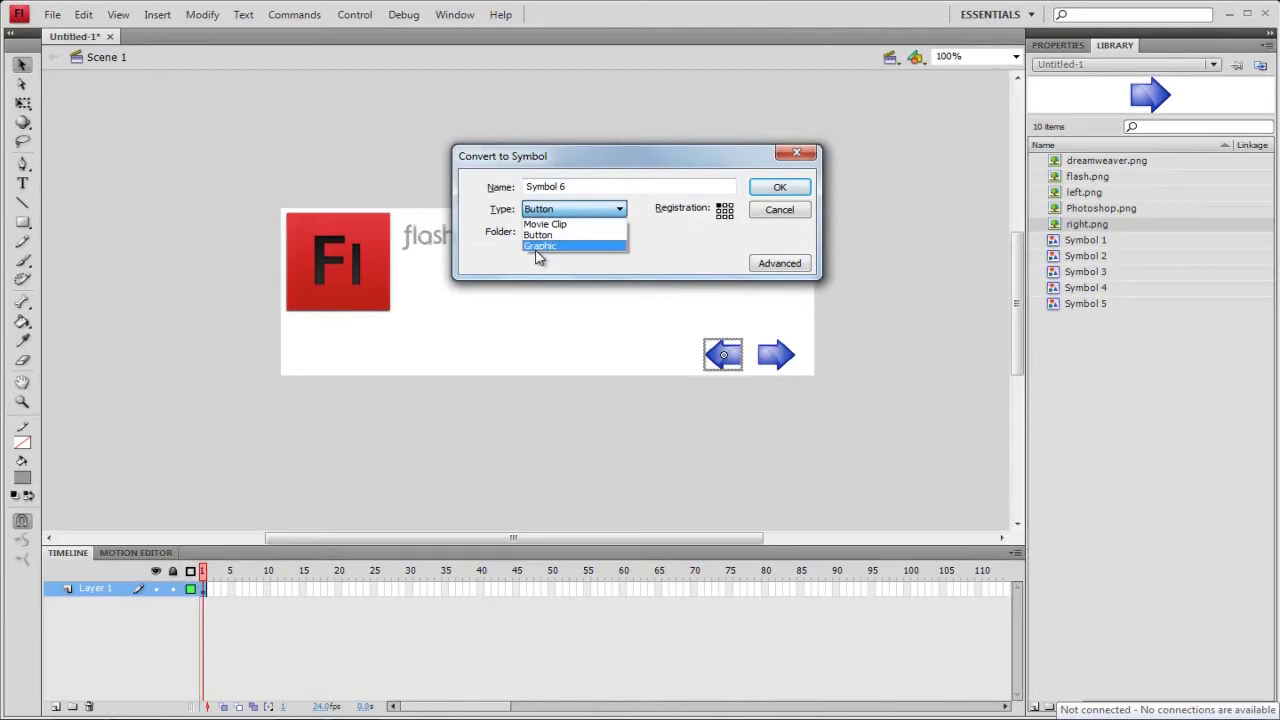
{"action": "left_click", "coordinate": [540, 238]}
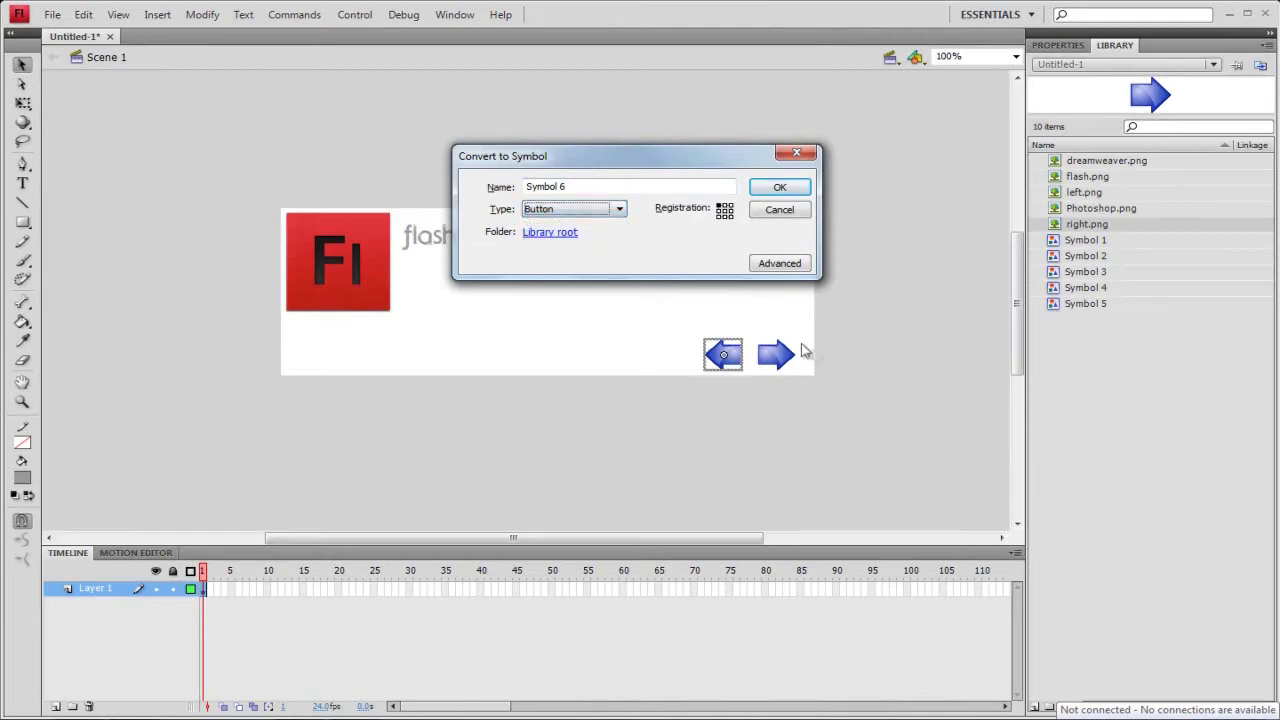
{"action": "left_click_drag", "start_coordinate": [605, 188], "coordinate": [522, 188]}
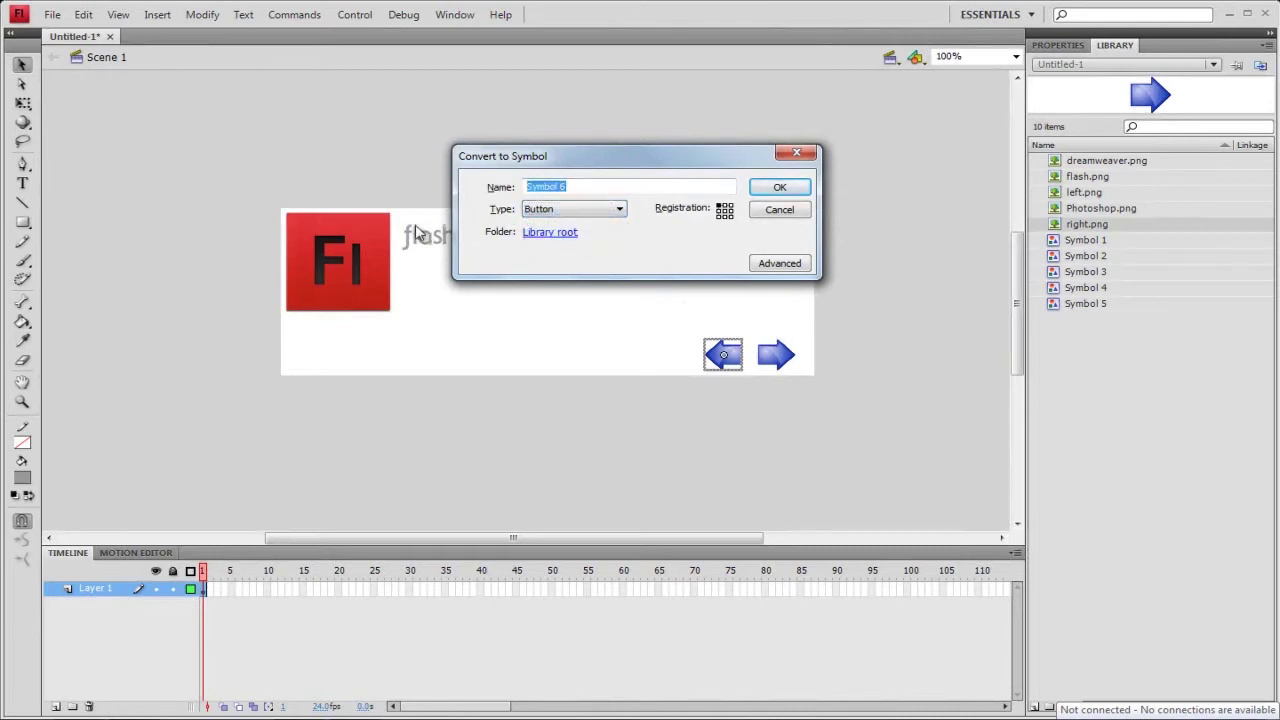
{"action": "type", "text": "left"}
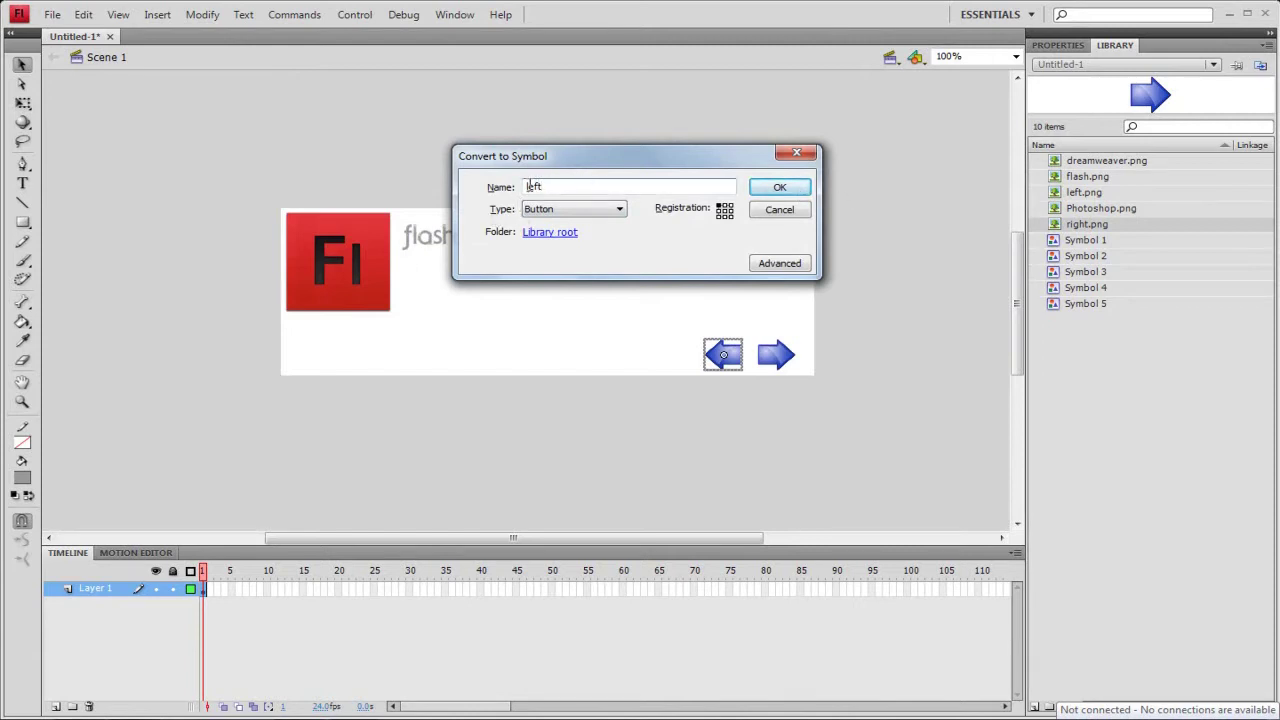
{"action": "left_click", "coordinate": [780, 187]}
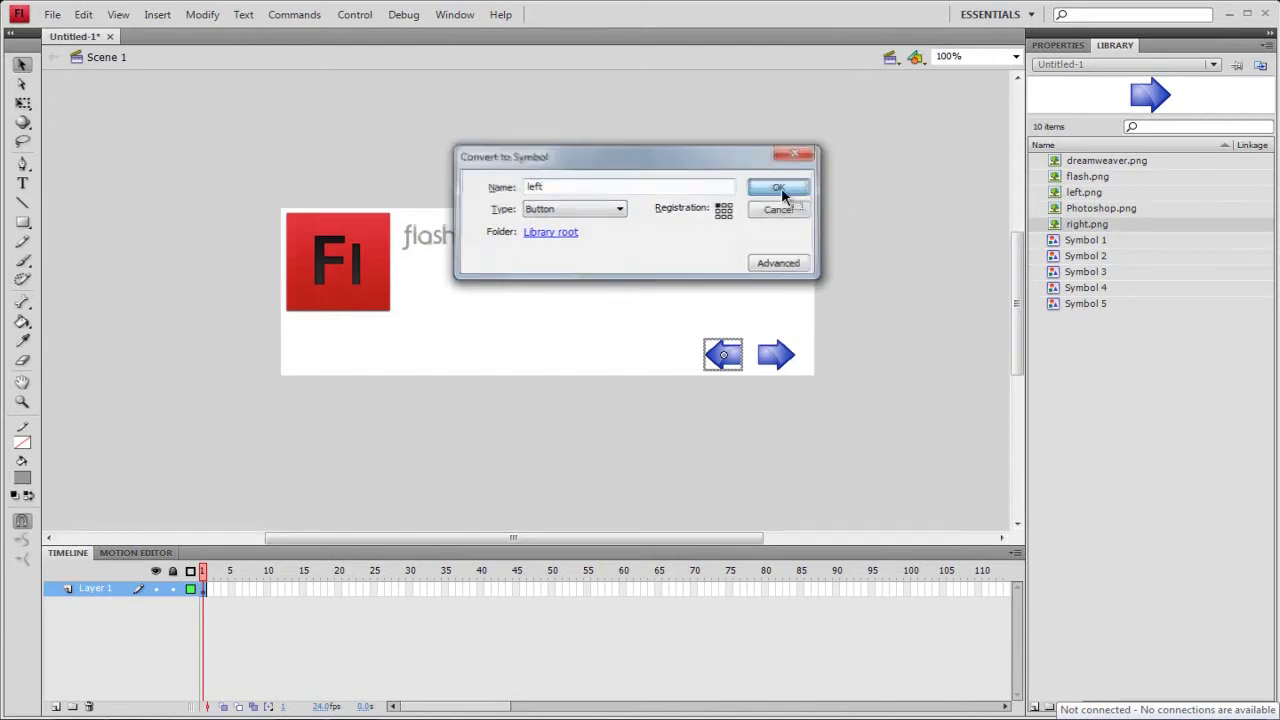
Convert the right arrow into a Button symbol named 'right'.
{"action": "left_click", "coordinate": [777, 355]}
{"action": "key", "text": "F8"}
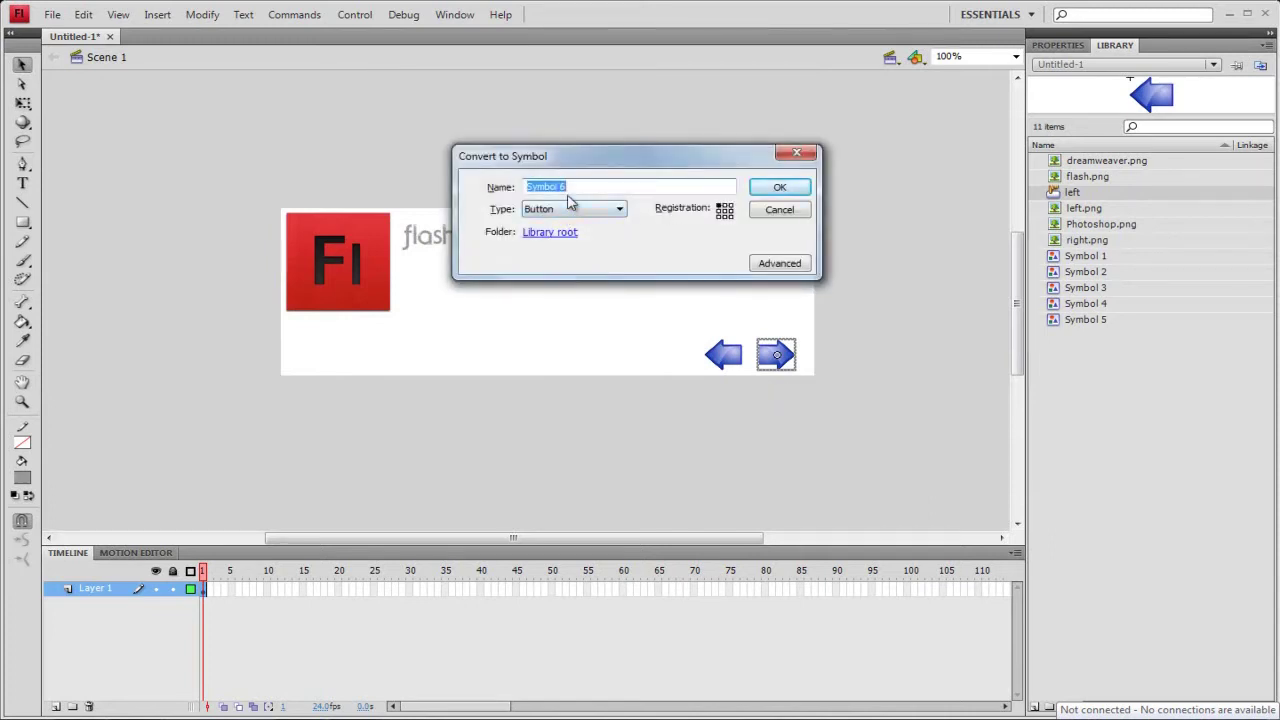
{"action": "type", "text": "right"}
{"action": "left_click", "coordinate": [780, 187]}
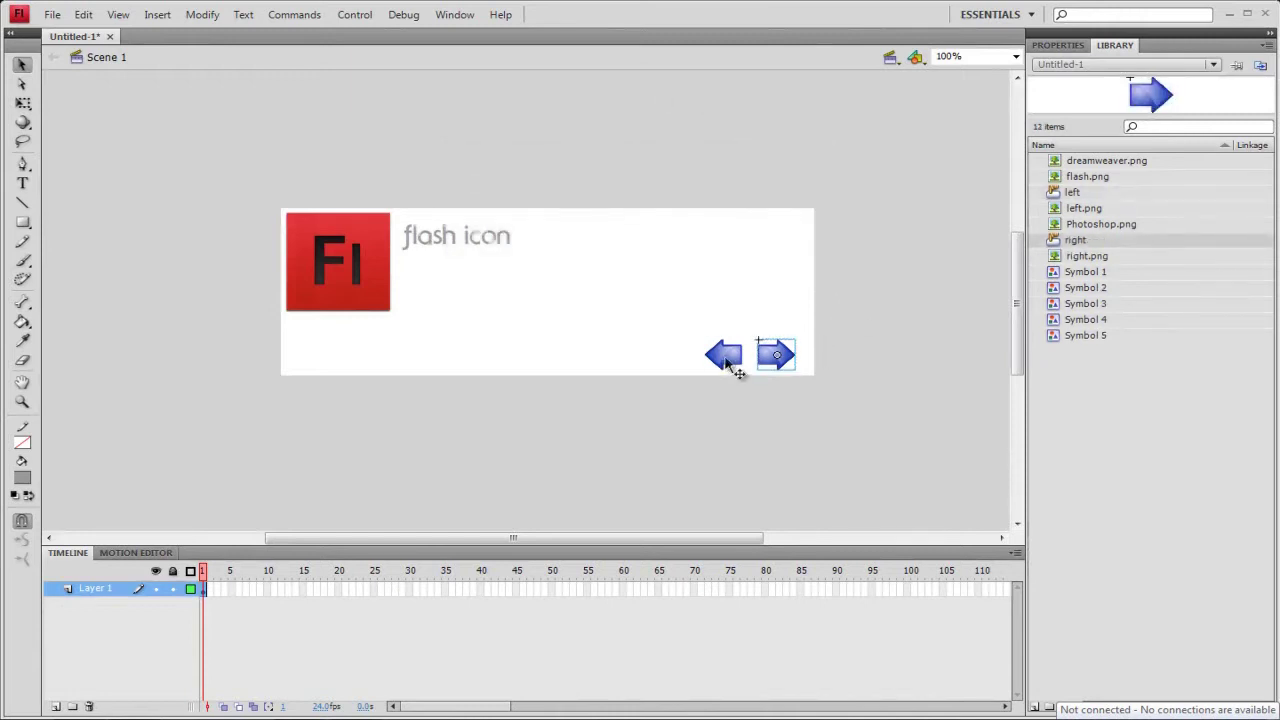
Select the left arrow button and bring up its context menu.
{"action": "left_click", "coordinate": [385, 272]}
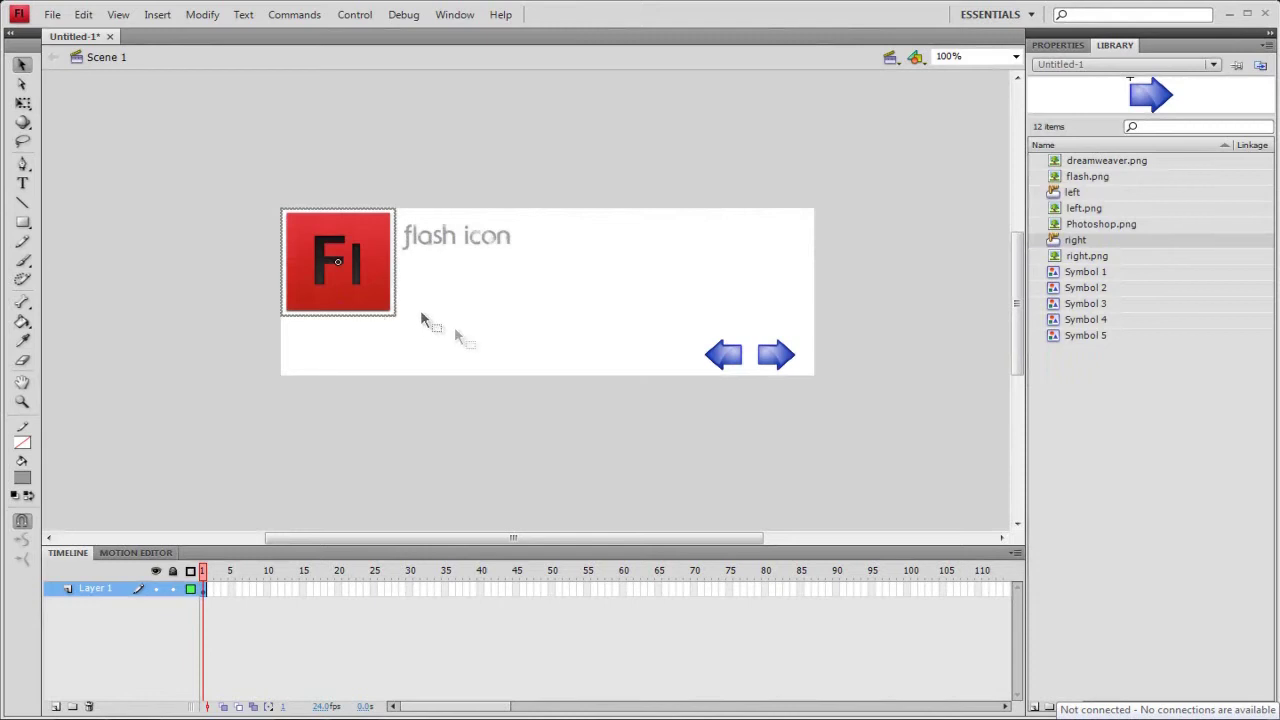
{"action": "left_click", "coordinate": [730, 362]}
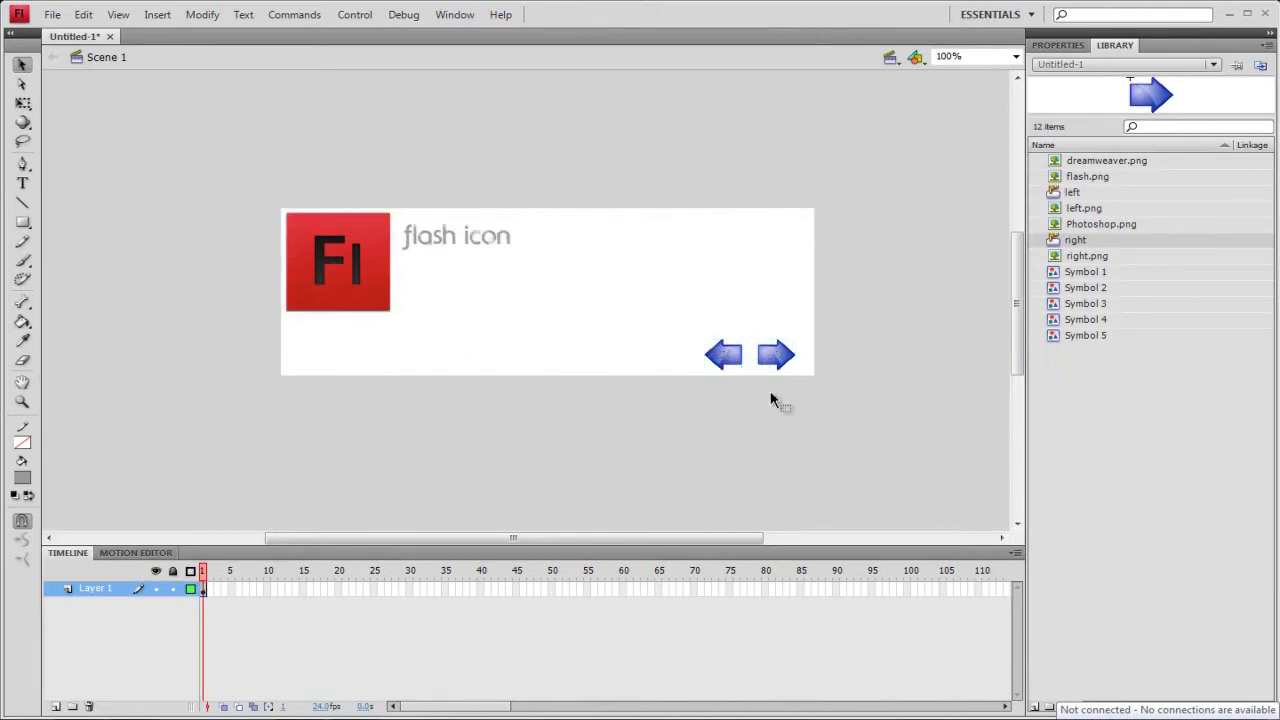
{"action": "left_click", "coordinate": [511, 421]}
{"action": "right_click", "coordinate": [538, 435]}
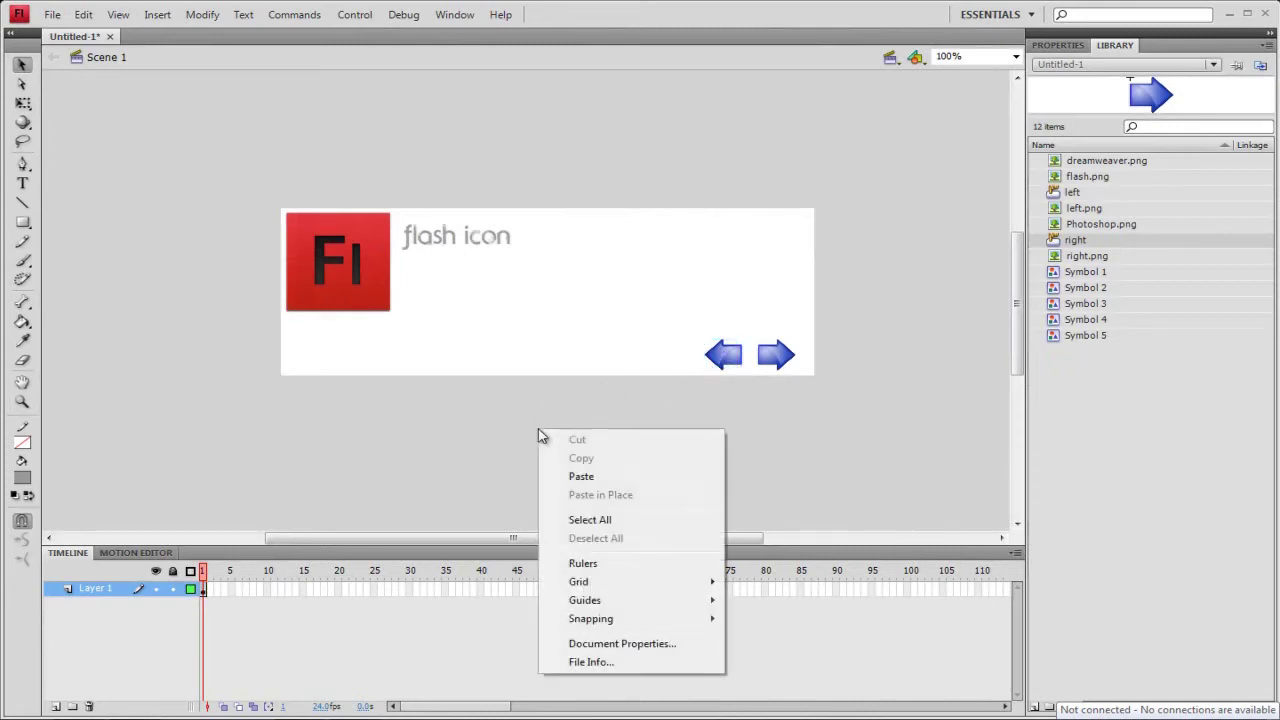
{"action": "left_click", "coordinate": [489, 446]}
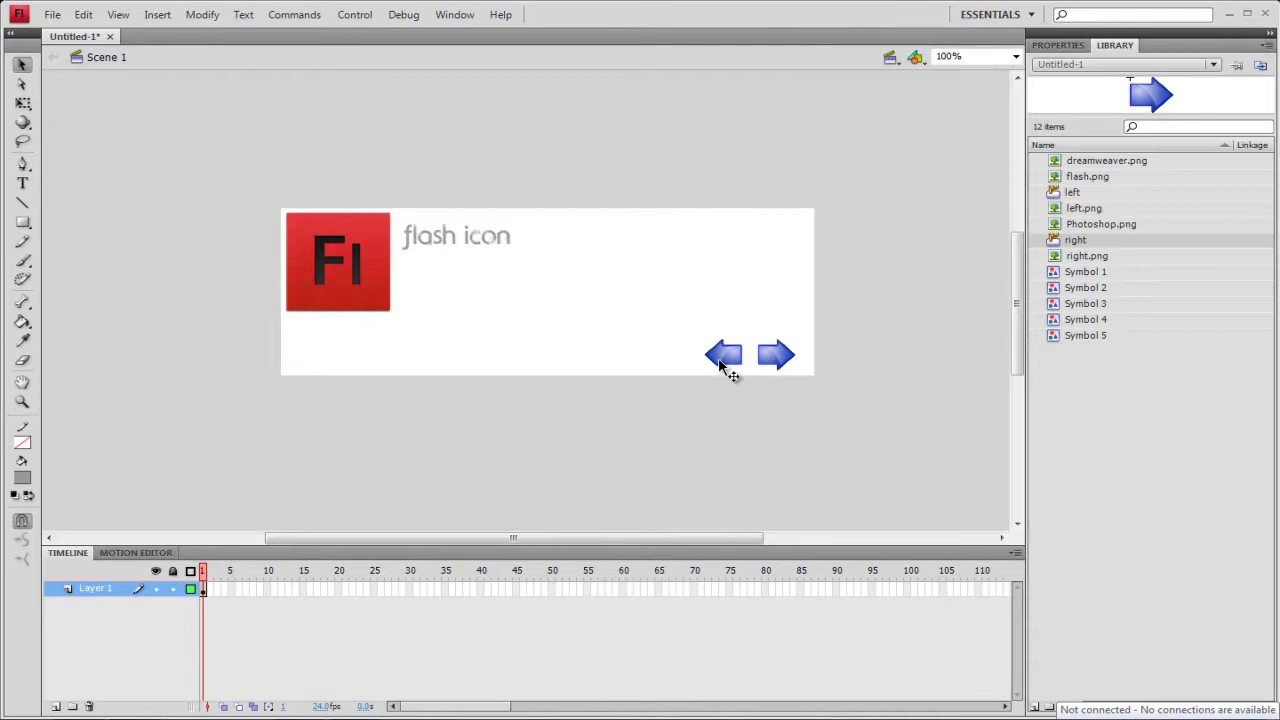
{"action": "right_click", "coordinate": [720, 362]}
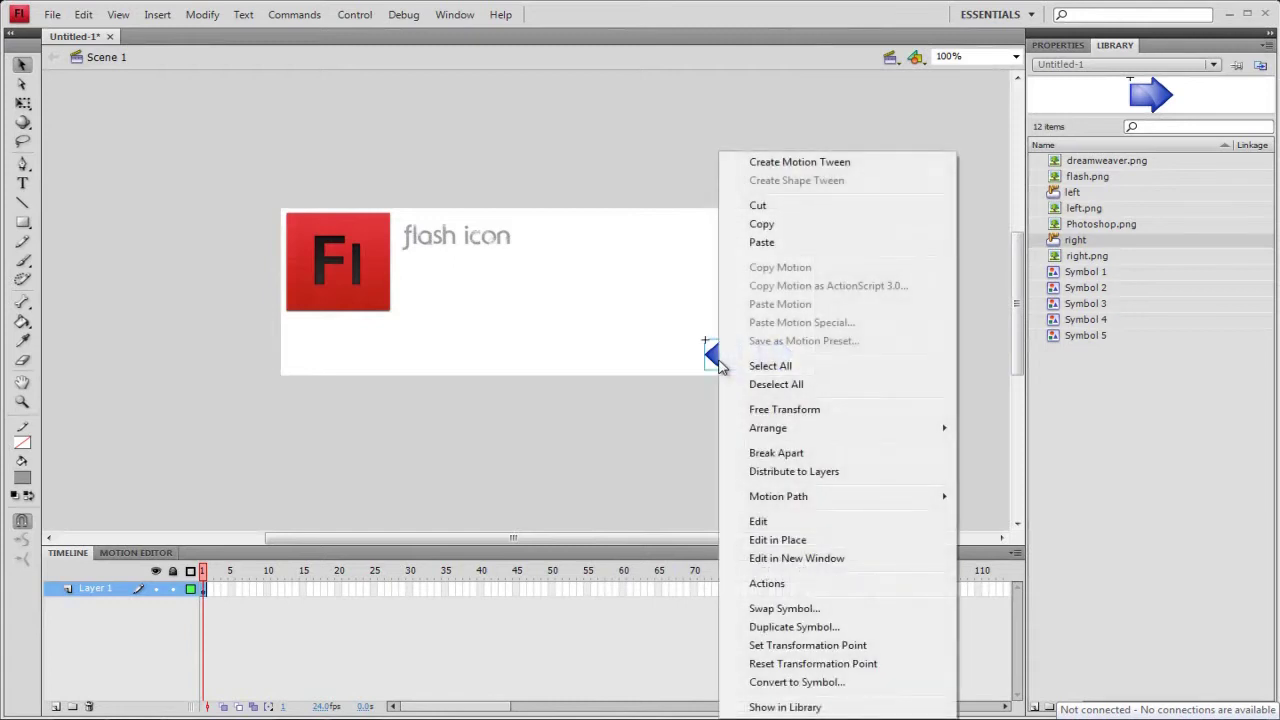
Give the left arrow an on(release){gotoAndStop(1)} script in the Actions panel.
{"action": "left_click", "coordinate": [770, 584]}
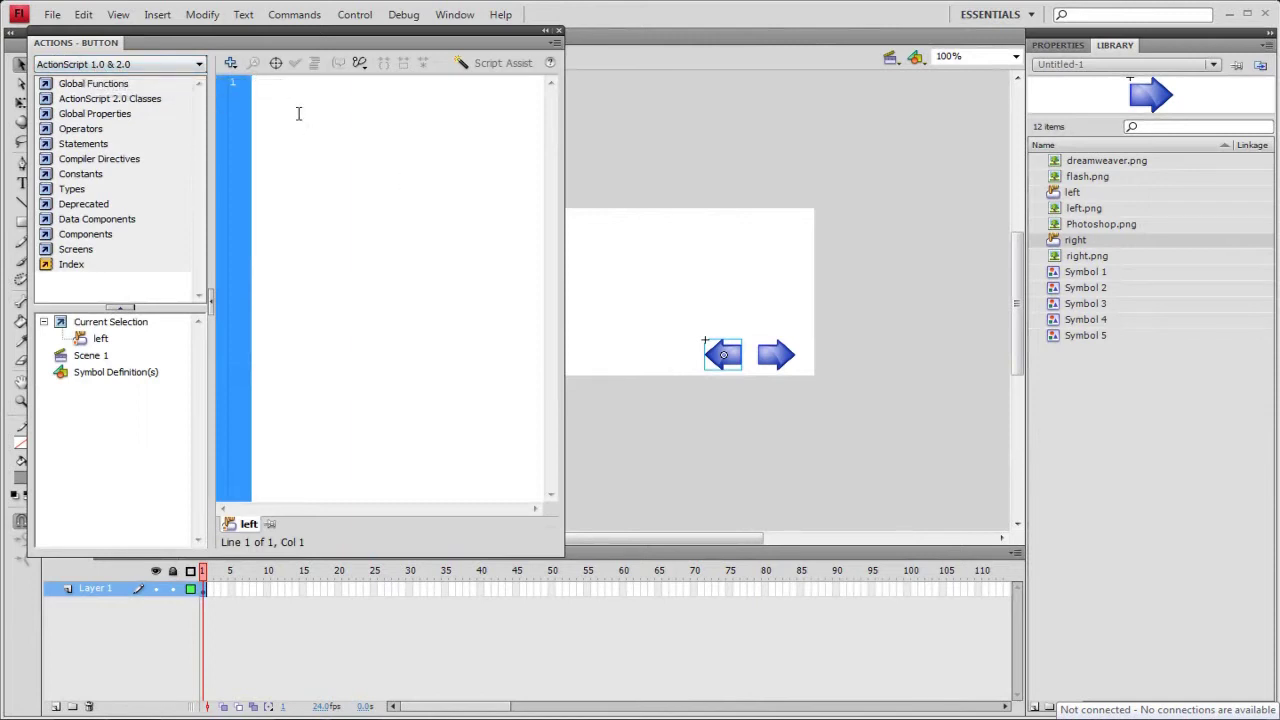
{"action": "type", "text": "on(release) { gotoAndStop (Frame) }"}
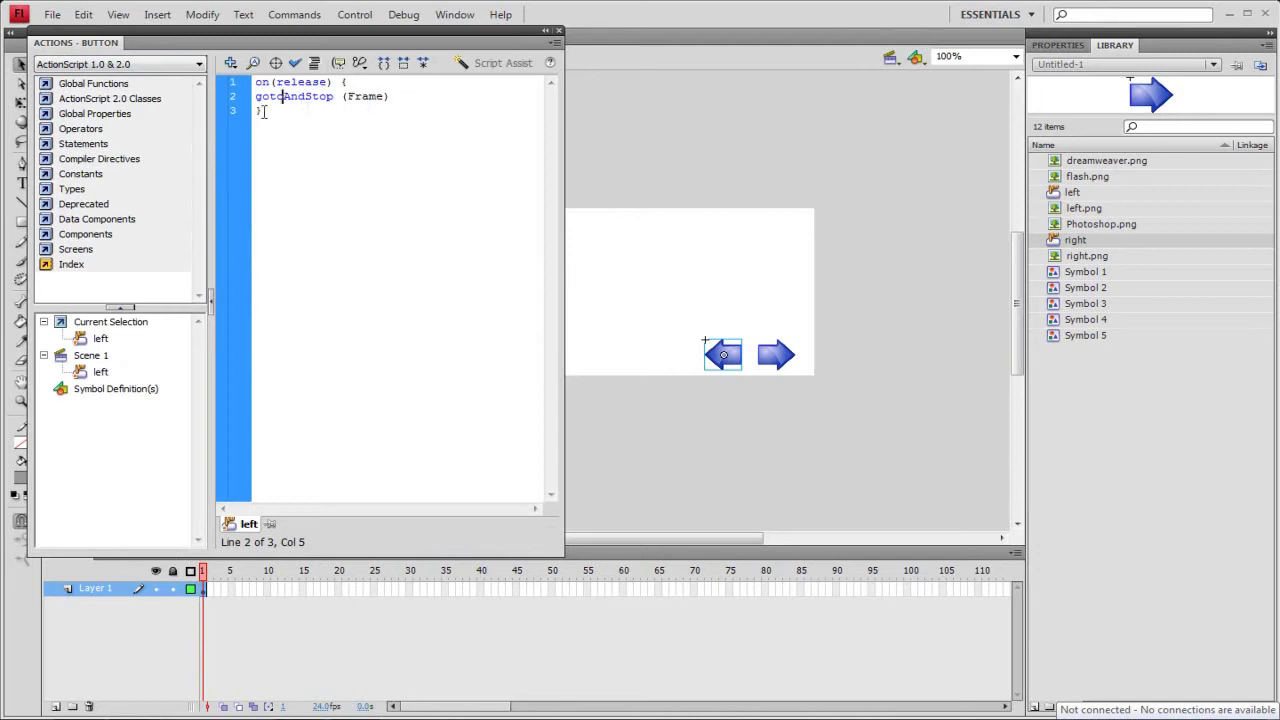
{"action": "left_click_drag", "start_coordinate": [385, 96], "coordinate": [350, 98]}
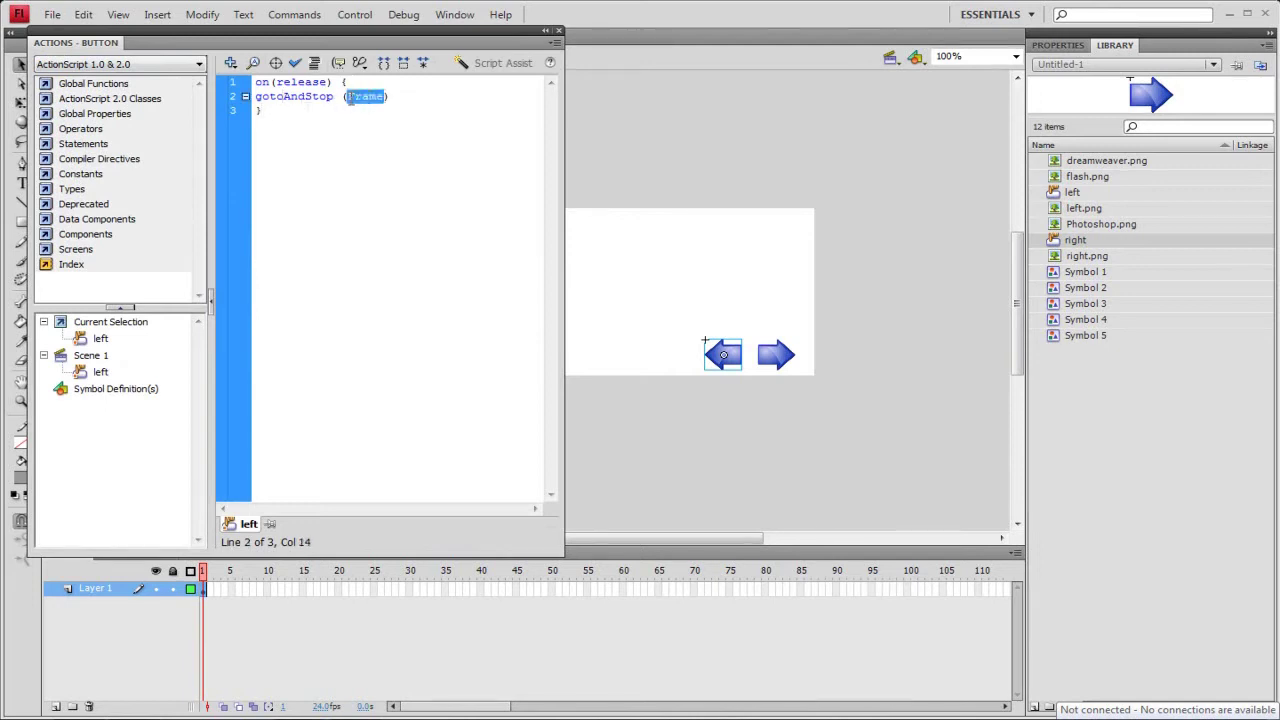
{"action": "type", "text": "1"}
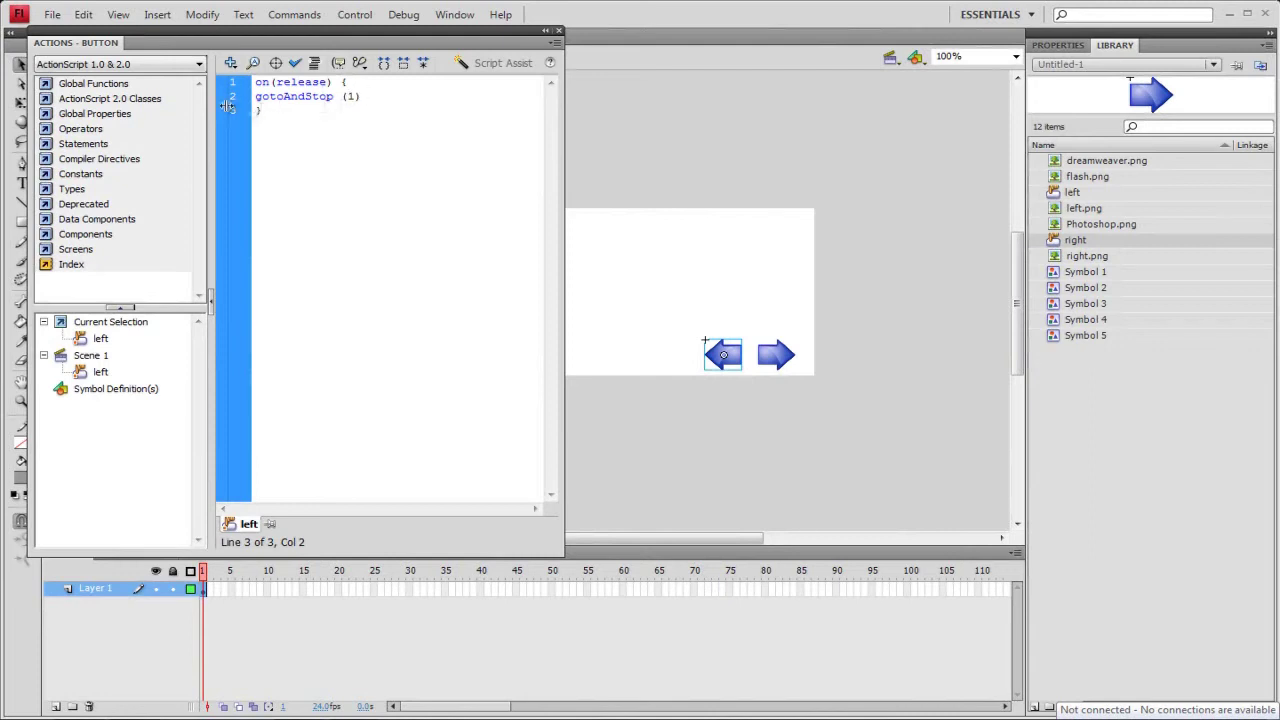
{"action": "left_click", "coordinate": [558, 31]}
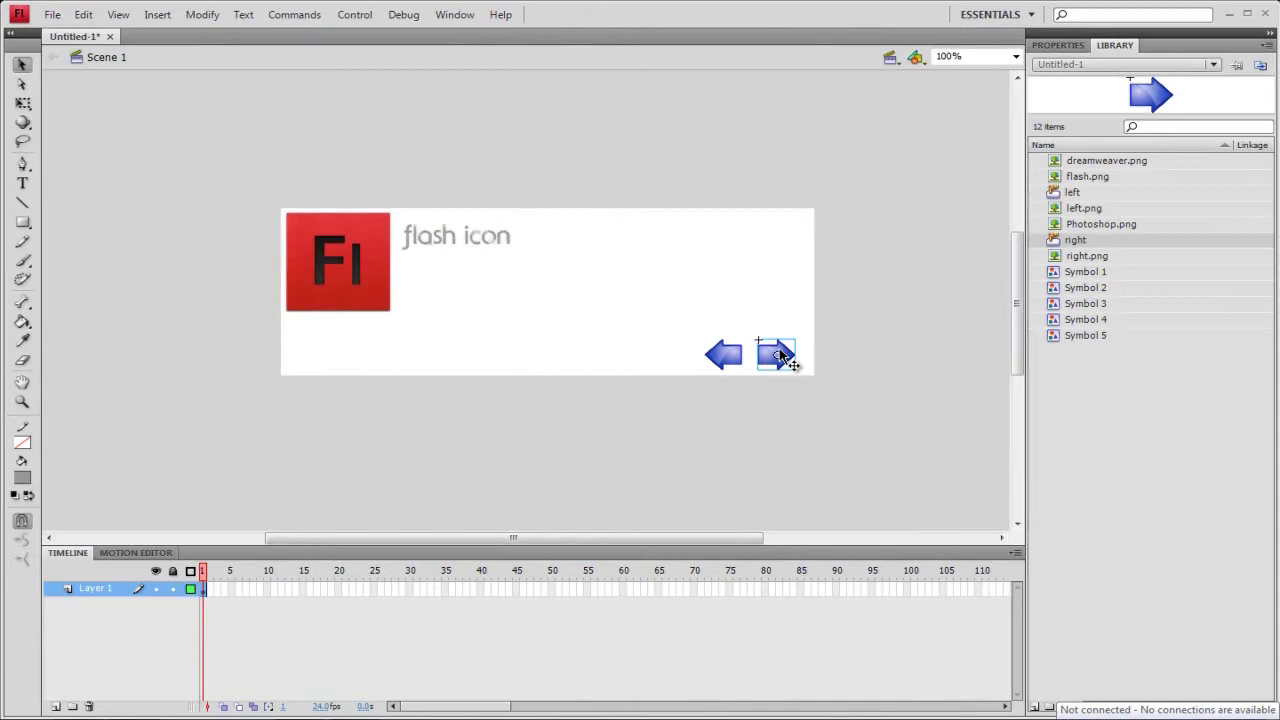
Give the right arrow an on(release){gotoAndStop(2)} script in the Actions panel.
{"action": "right_click", "coordinate": [778, 357]}
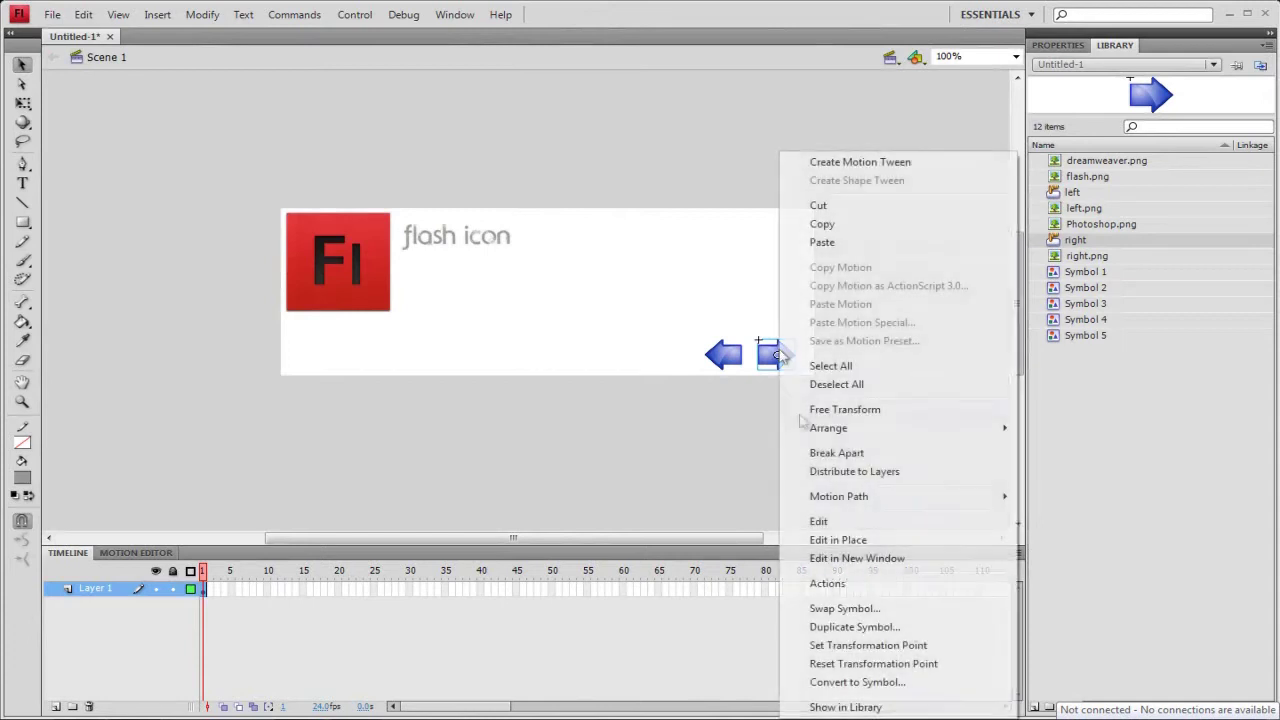
{"action": "left_click", "coordinate": [850, 578]}
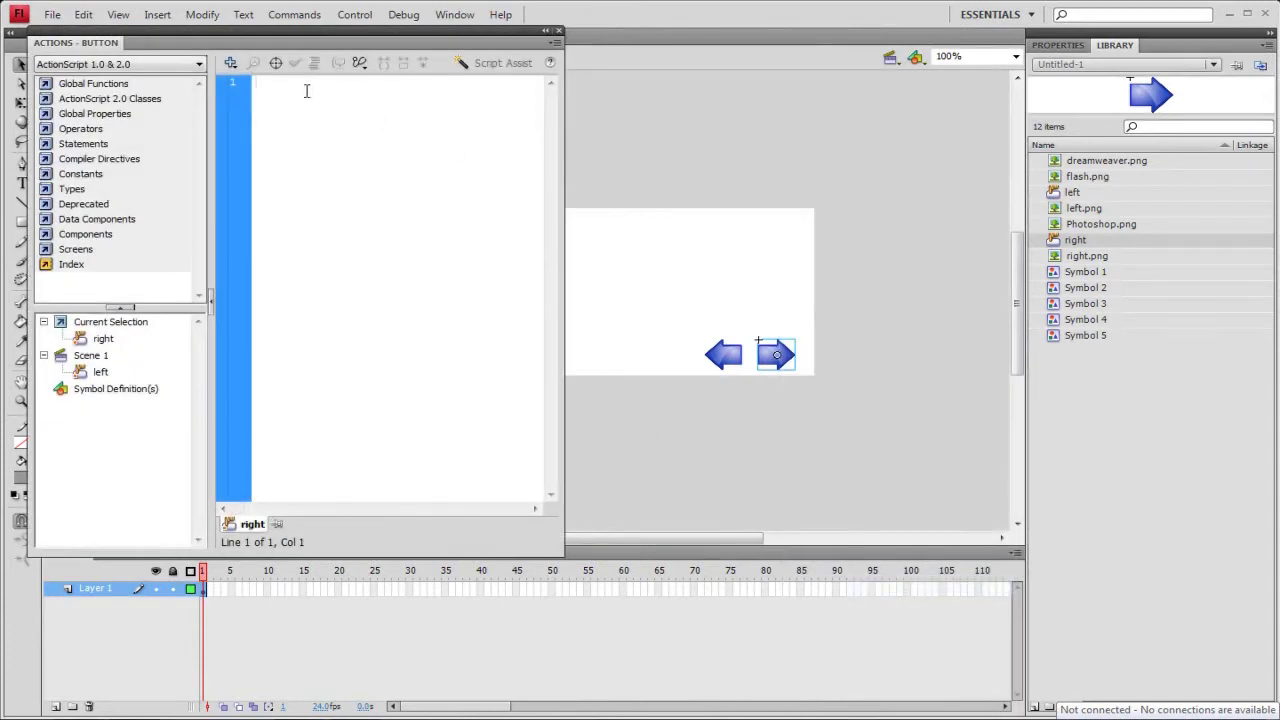
{"action": "type", "text": "on(release) { gotoAndStop (Frame) }"}
{"action": "double_click", "coordinate": [368, 97]}
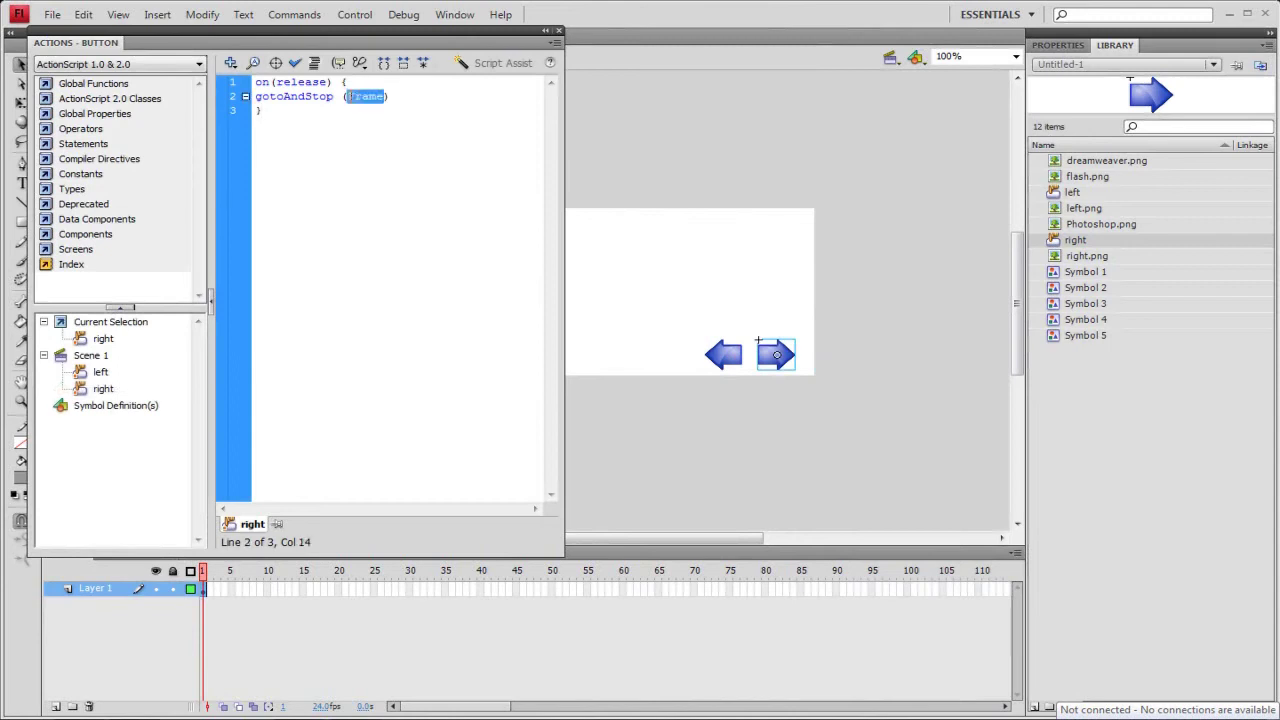
{"action": "type", "text": "2"}
{"action": "left_click", "coordinate": [558, 31]}
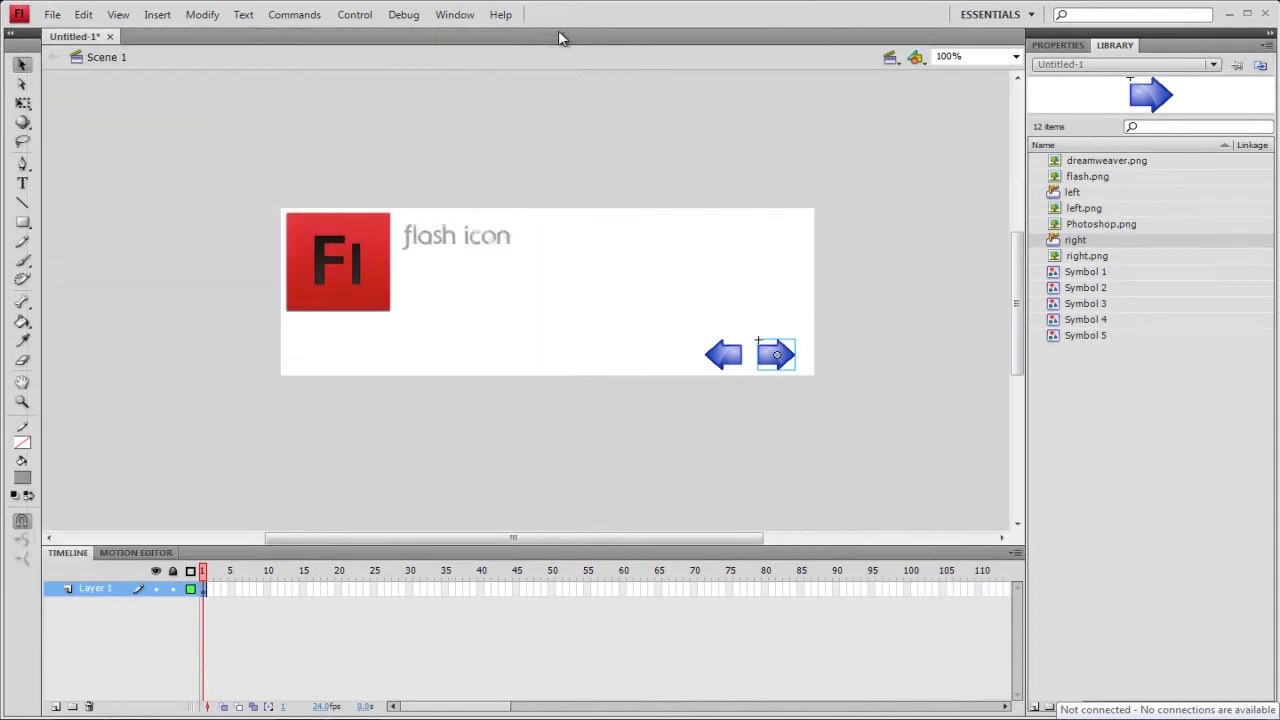
Select and deselect the two arrow buttons on the stage, dismissing the stage context menu.
{"action": "left_click", "coordinate": [190, 441]}
{"action": "left_click", "coordinate": [767, 355]}
{"action": "left_click", "coordinate": [736, 355], "text": "shift"}
{"action": "left_click", "coordinate": [765, 414]}
{"action": "right_click", "coordinate": [142, 399]}
{"action": "mouse_move", "coordinate": [224, 582]}
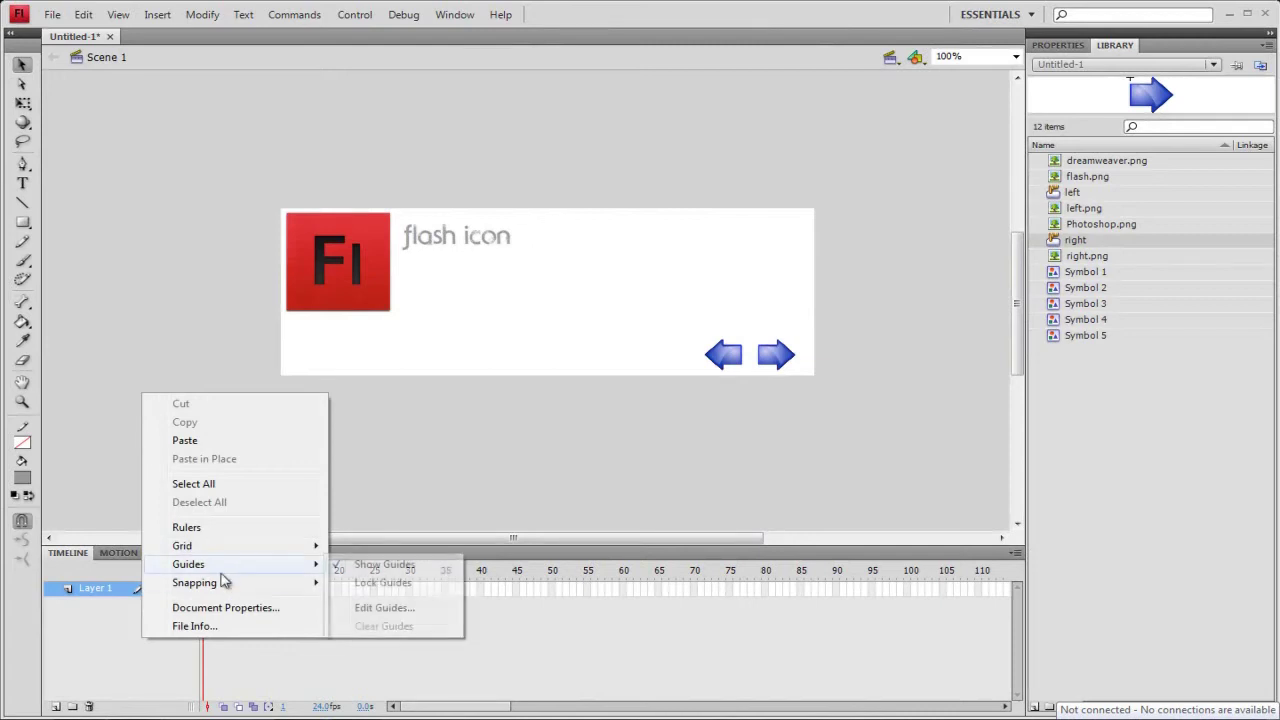
{"action": "key", "text": "Escape"}
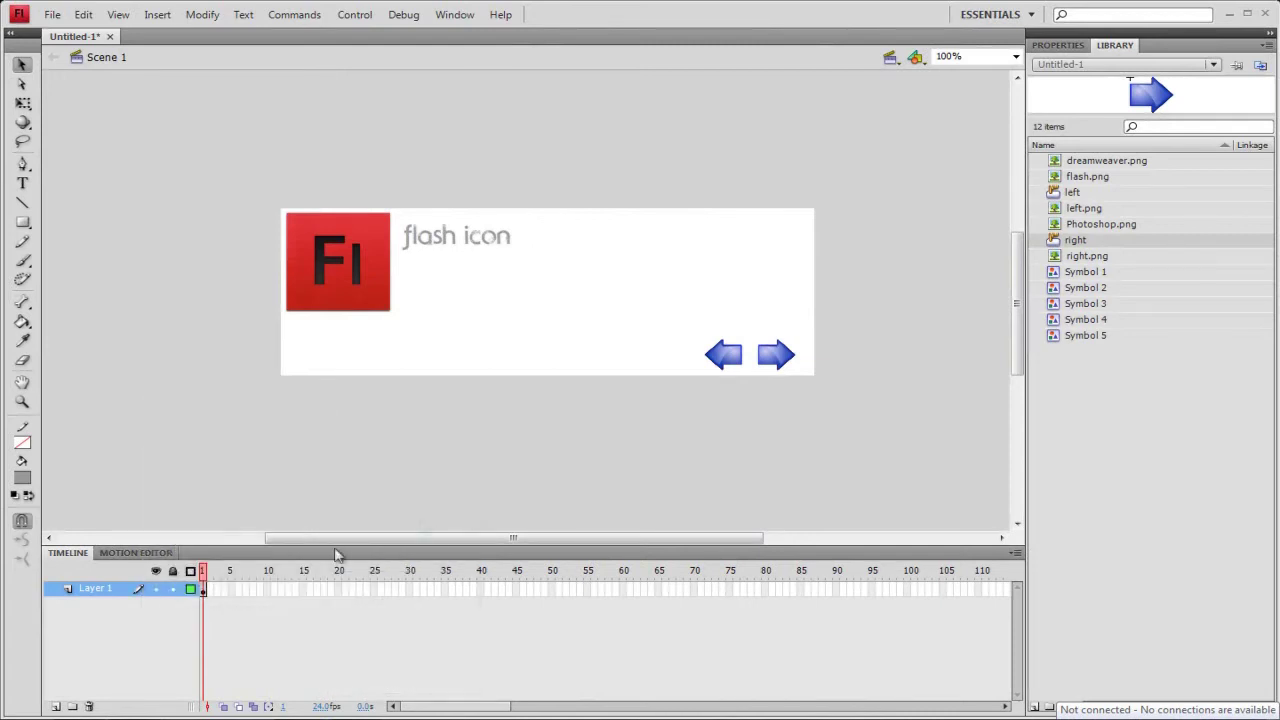
Insert a keyframe at frame 2 of Layer 1 and view the new frame.
{"action": "left_click", "coordinate": [224, 591]}
{"action": "right_click", "coordinate": [214, 596]}
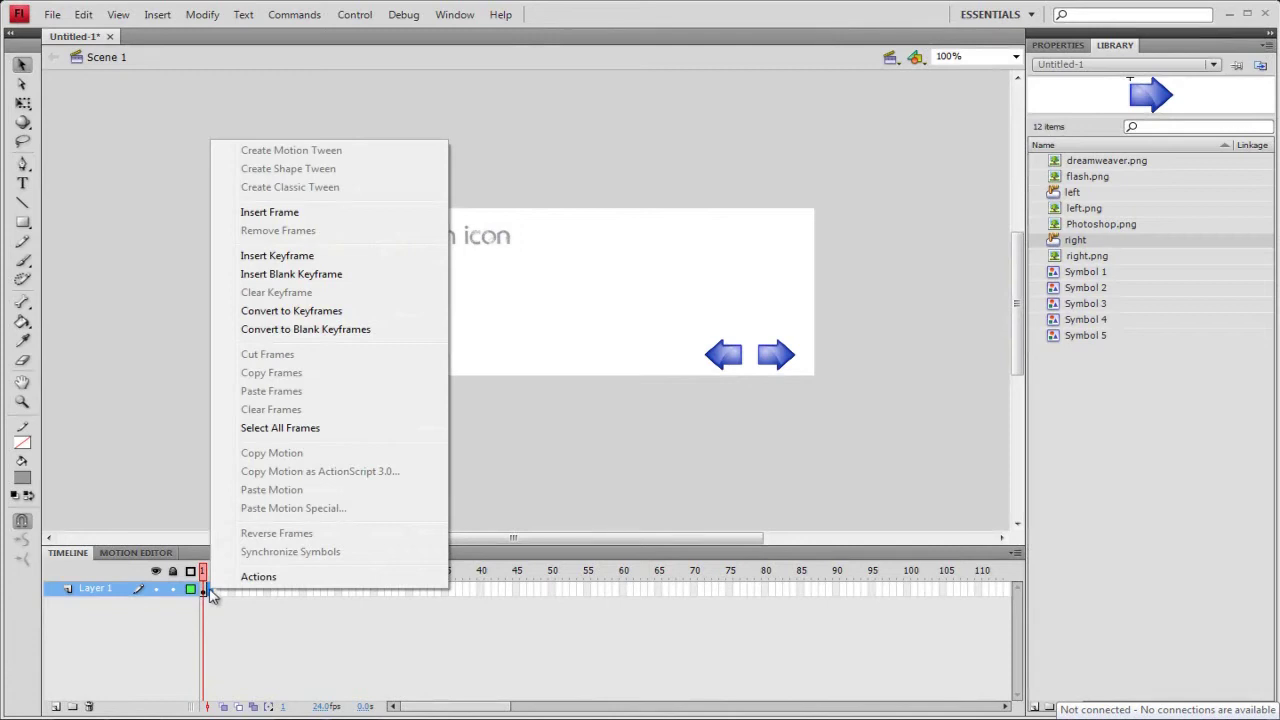
{"action": "left_click", "coordinate": [285, 258]}
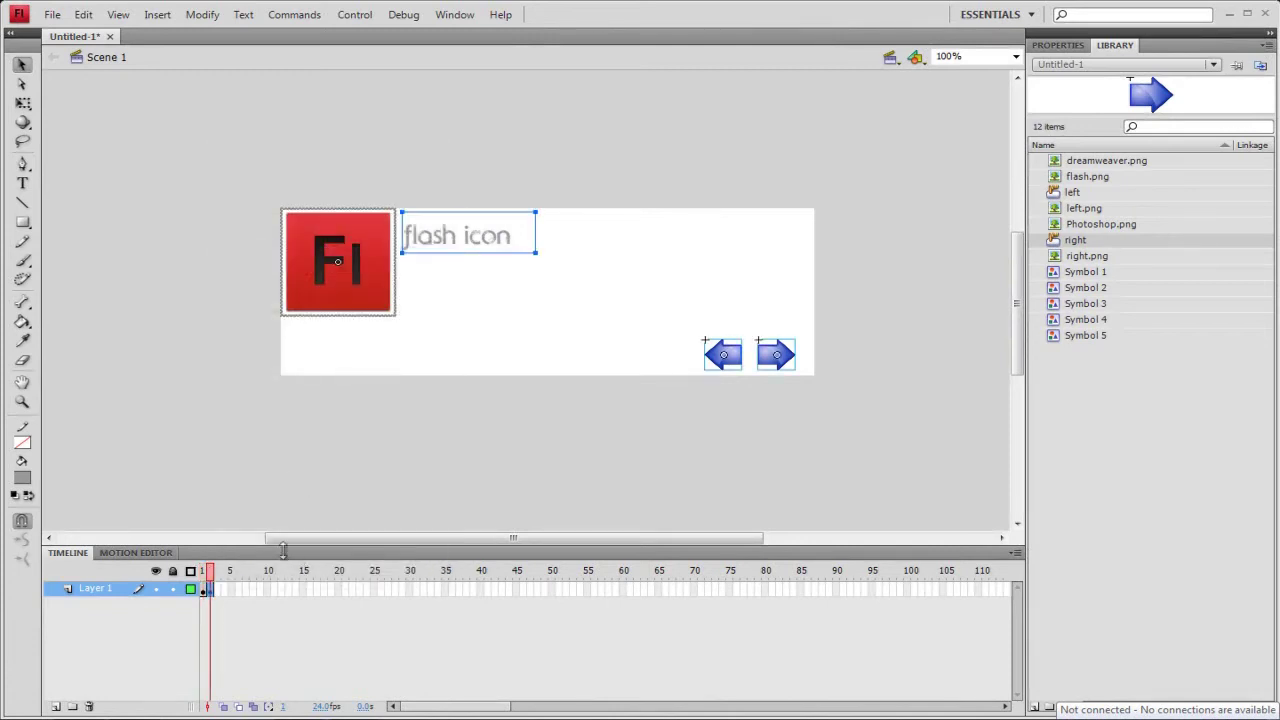
{"action": "left_click", "coordinate": [205, 577]}
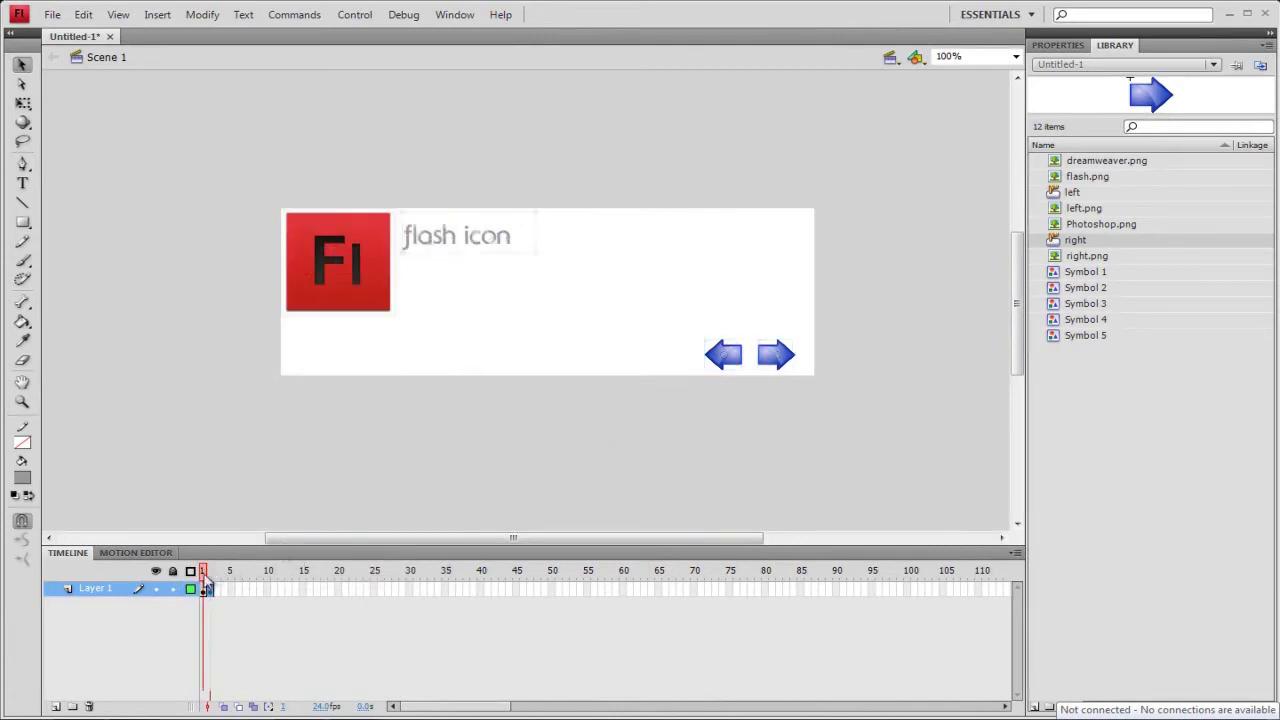
{"action": "left_click", "coordinate": [209, 588]}
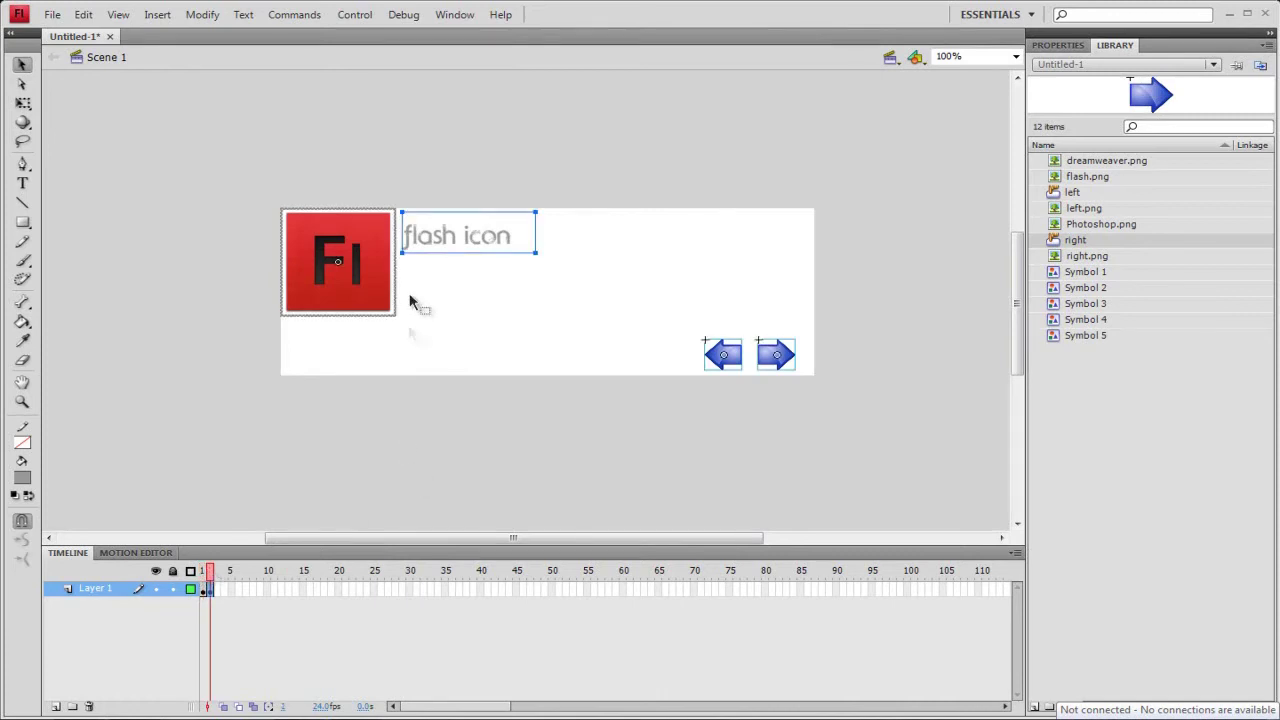
Retype the frame 2 caption as 'photoshop icon' and widen its box to fit one line.
{"action": "left_click", "coordinate": [26, 185]}
{"action": "left_click_drag", "start_coordinate": [503, 242], "coordinate": [408, 238]}
{"action": "key", "text": "BackSpace"}
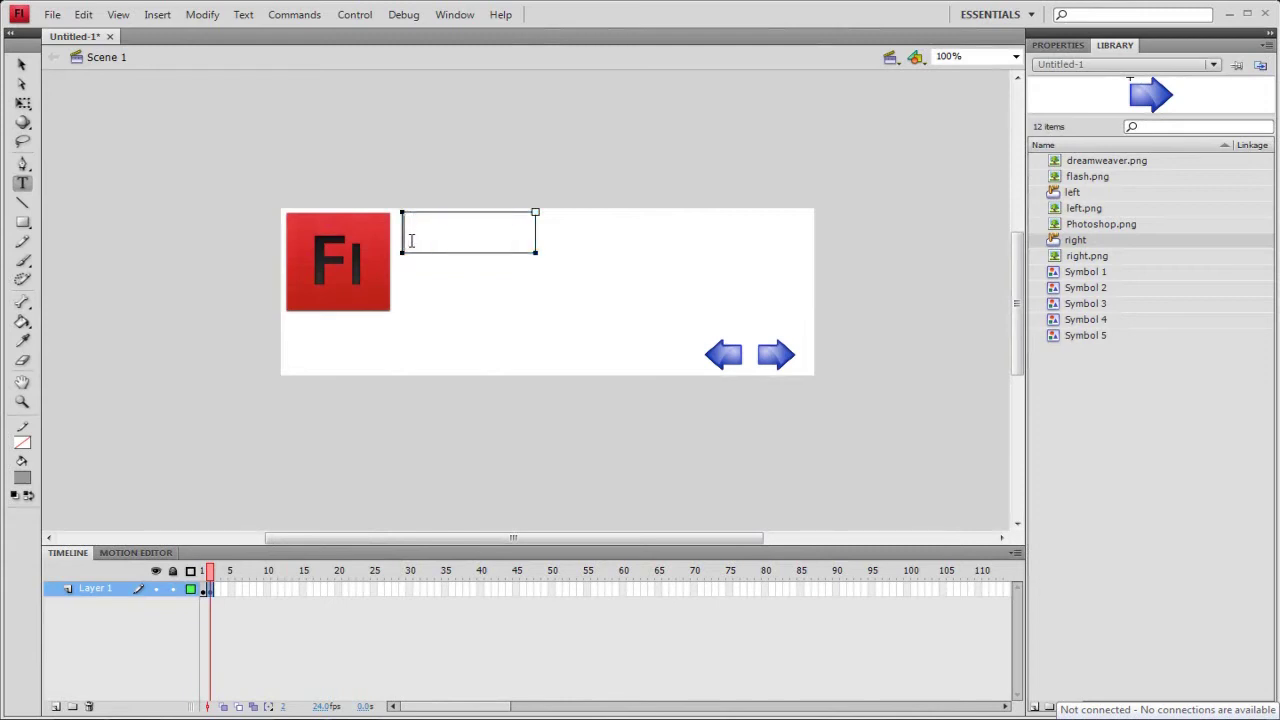
{"action": "type", "text": "photoshop icon"}
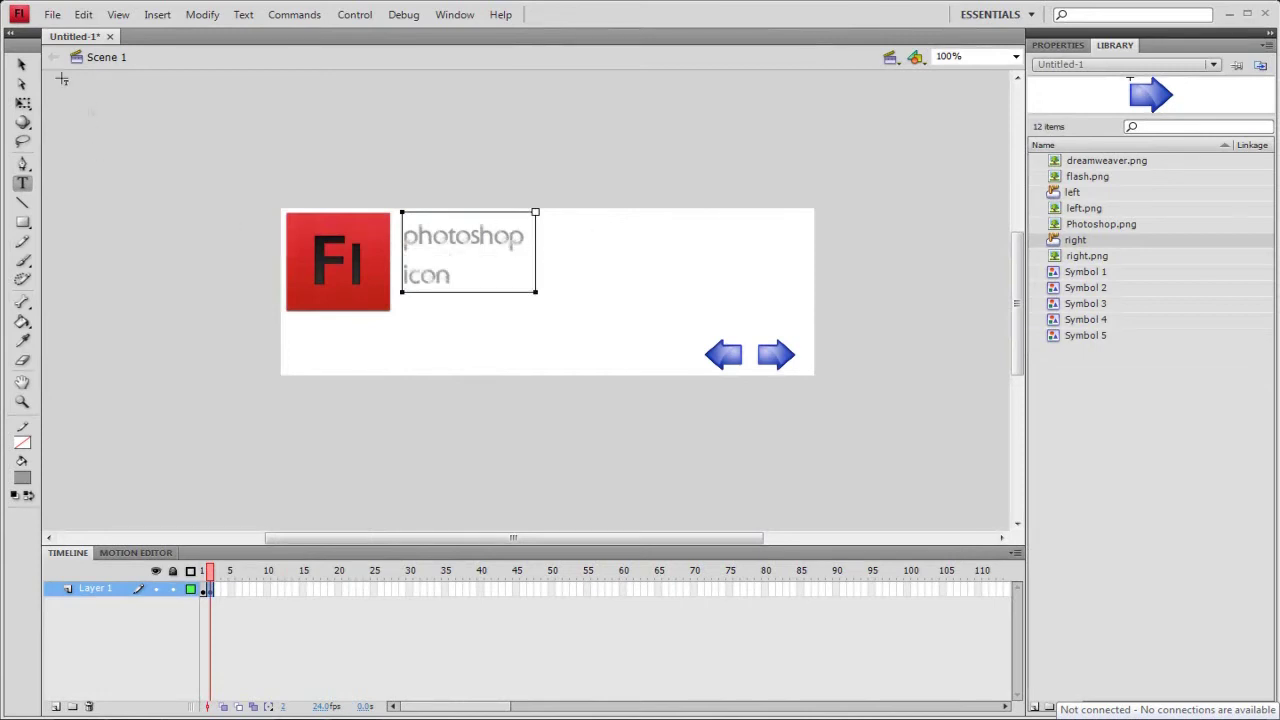
{"action": "left_click", "coordinate": [22, 65]}
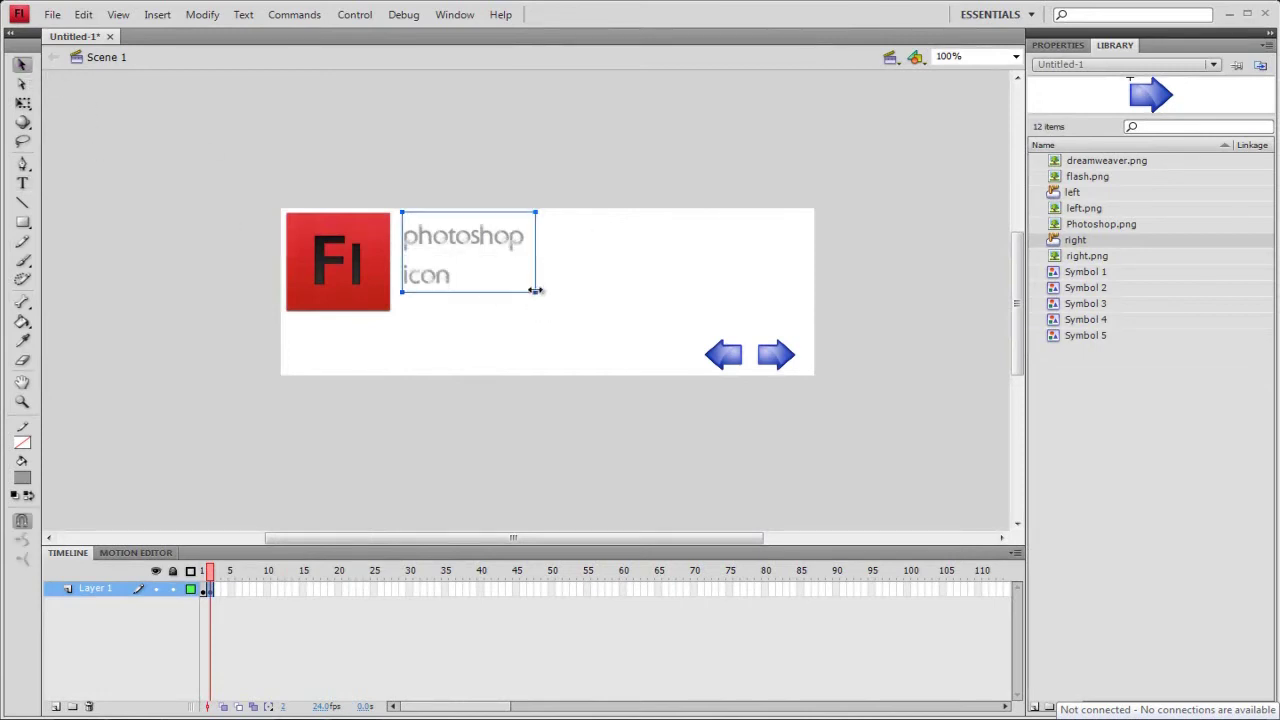
{"action": "left_click_drag", "start_coordinate": [536, 290], "coordinate": [584, 289]}
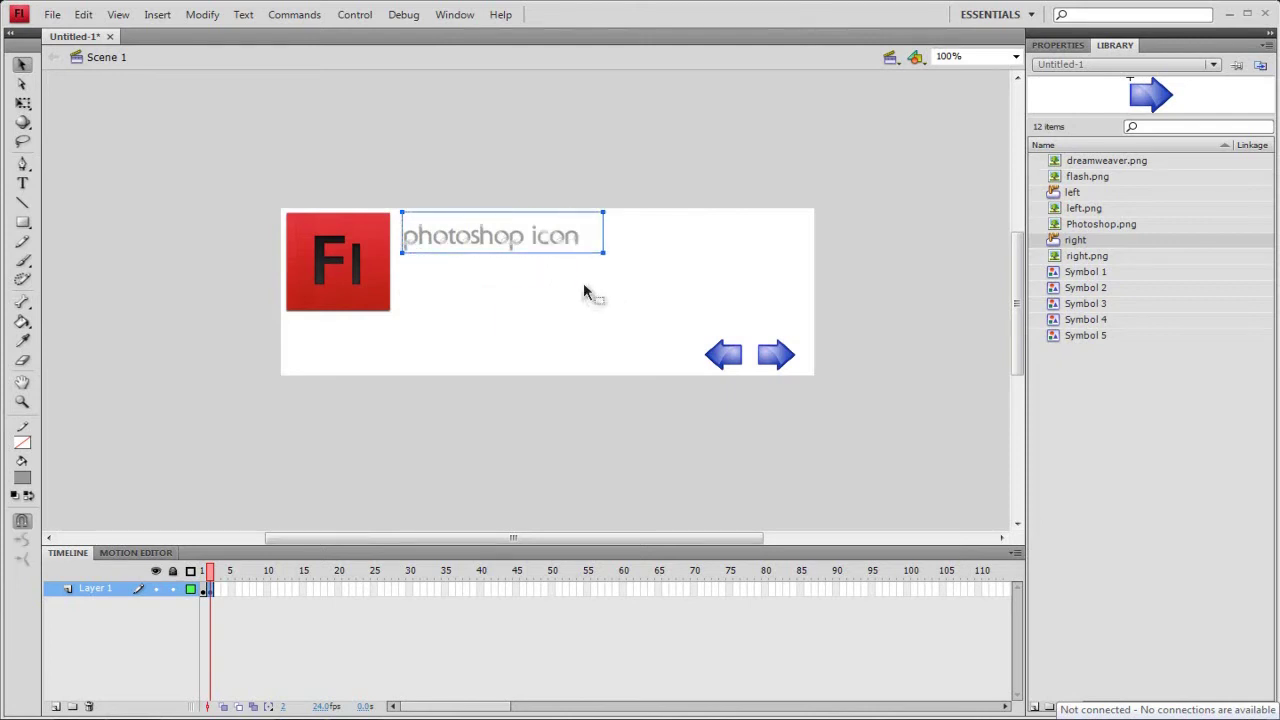
{"action": "left_click", "coordinate": [560, 318]}
Drop dreamweaver.png onto frame 2 and scale it to 50% width and height.
{"action": "left_click", "coordinate": [378, 278]}
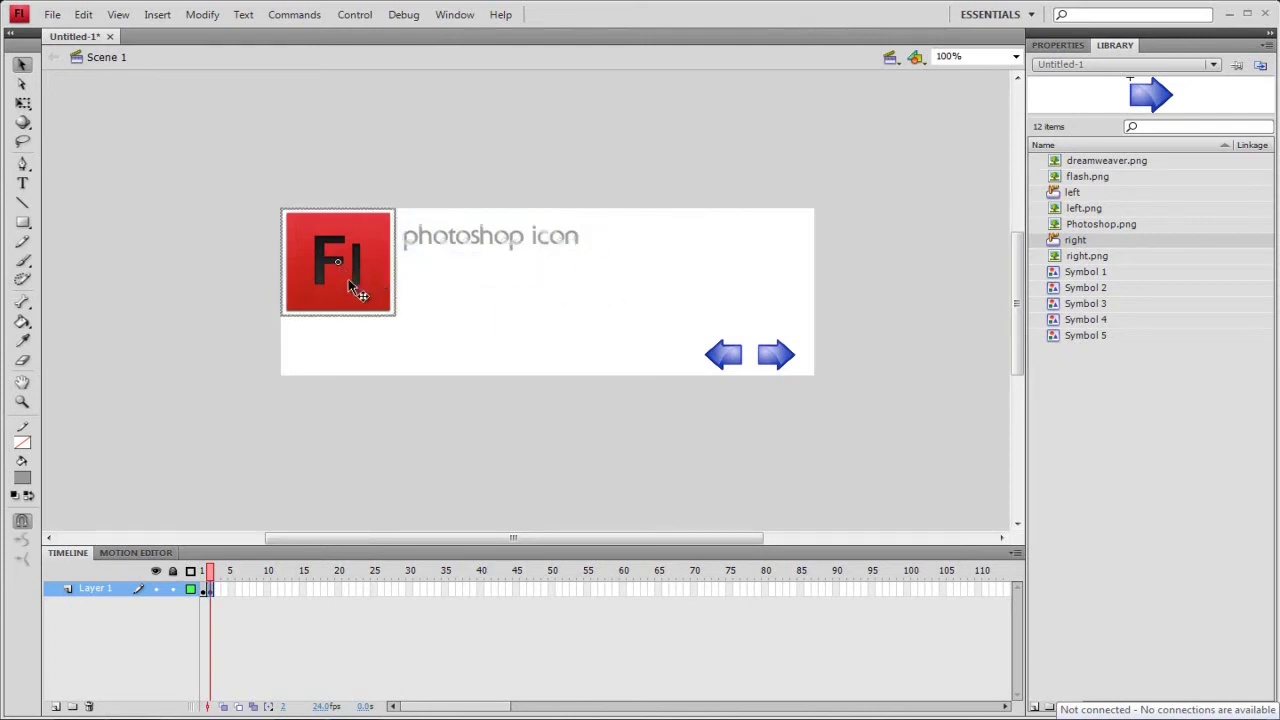
{"action": "left_click_drag", "start_coordinate": [1128, 170], "coordinate": [354, 257]}
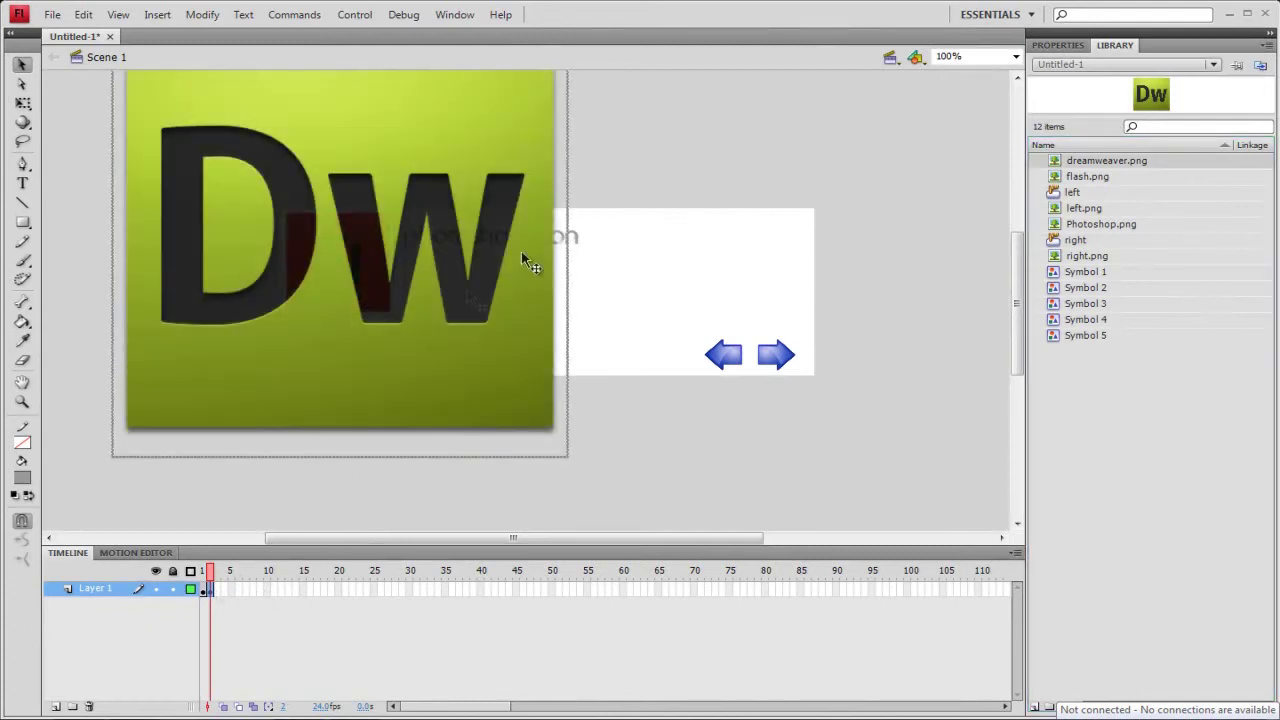
{"action": "key", "text": "ctrl+t"}
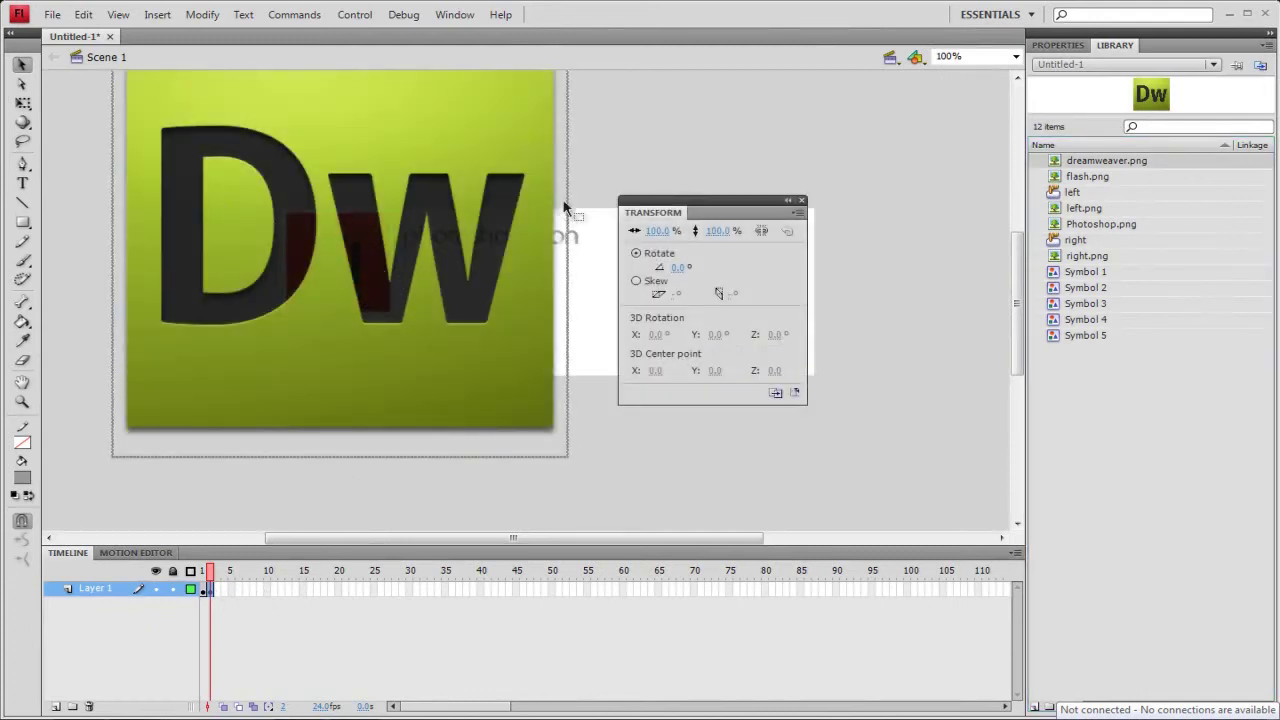
{"action": "left_click", "coordinate": [664, 231]}
{"action": "type", "text": "5"}
{"action": "key", "text": "Return"}
{"action": "type", "text": "0"}
{"action": "key", "text": "Return"}
{"action": "left_click", "coordinate": [724, 231]}
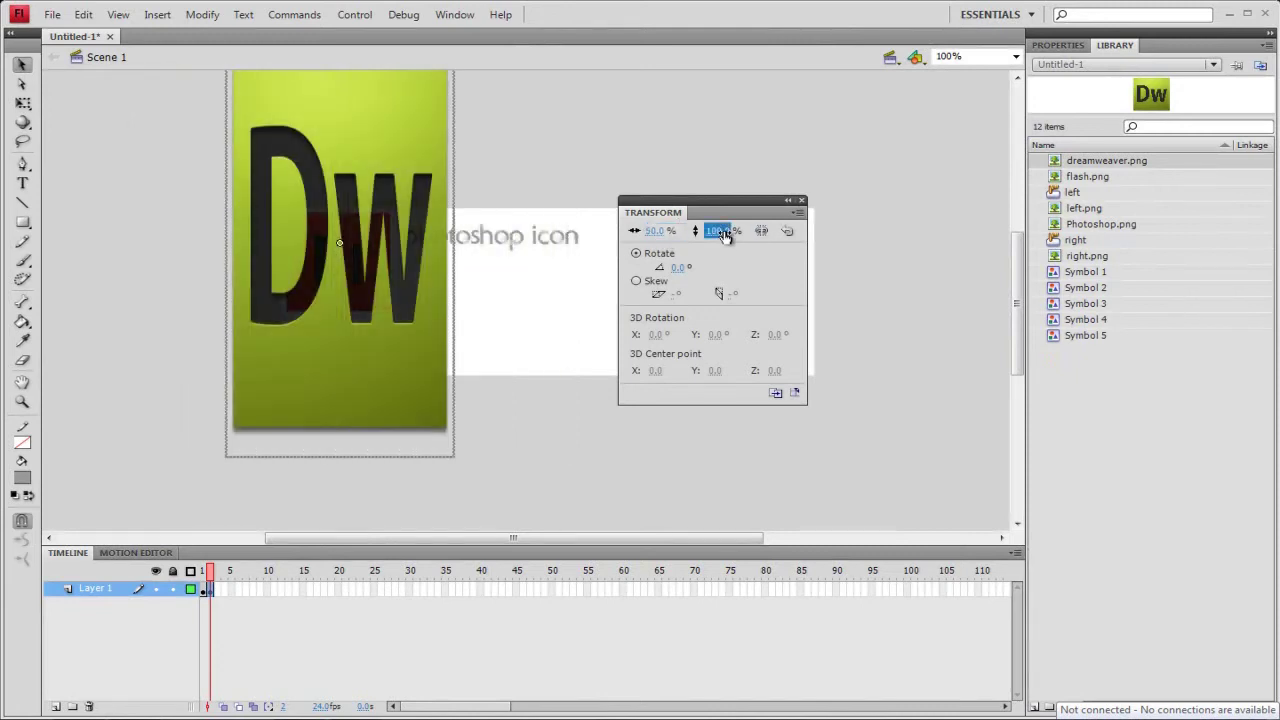
{"action": "type", "text": "50"}
{"action": "key", "text": "Return"}
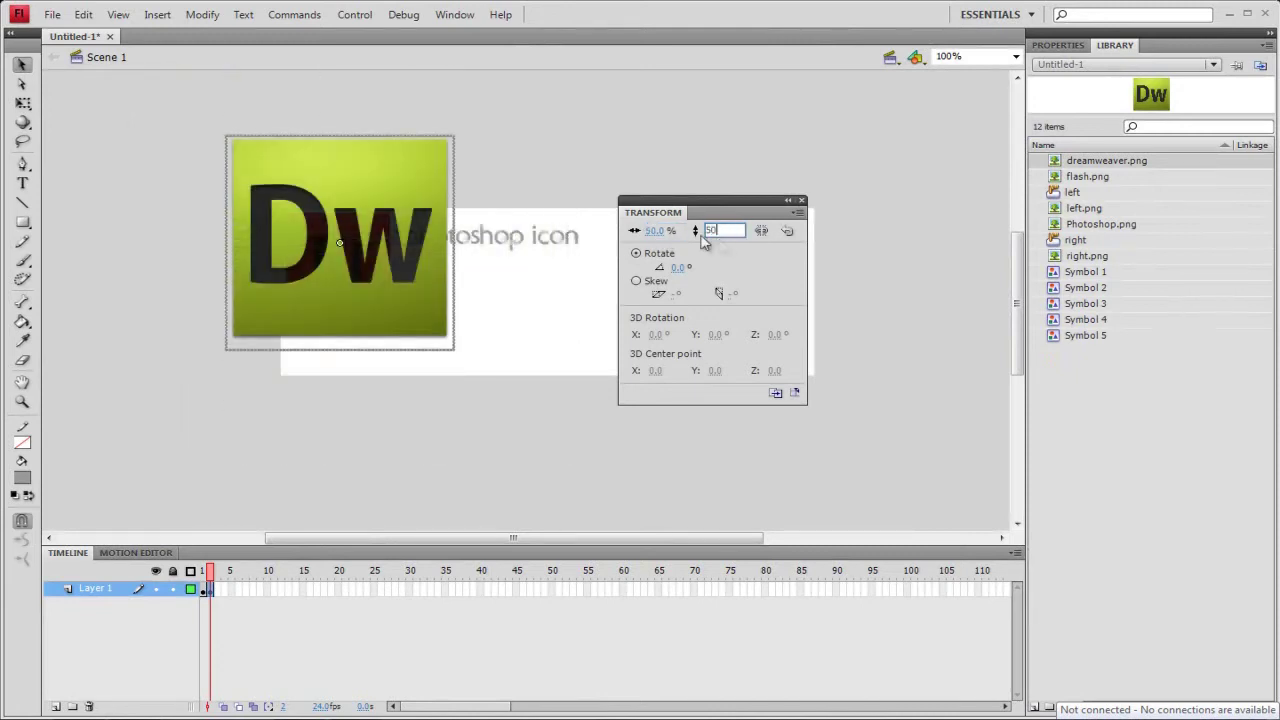
Rescale the Dw icon to 25% and position it at top-left beside the caption.
{"action": "left_click", "coordinate": [660, 232]}
{"action": "type", "text": "25"}
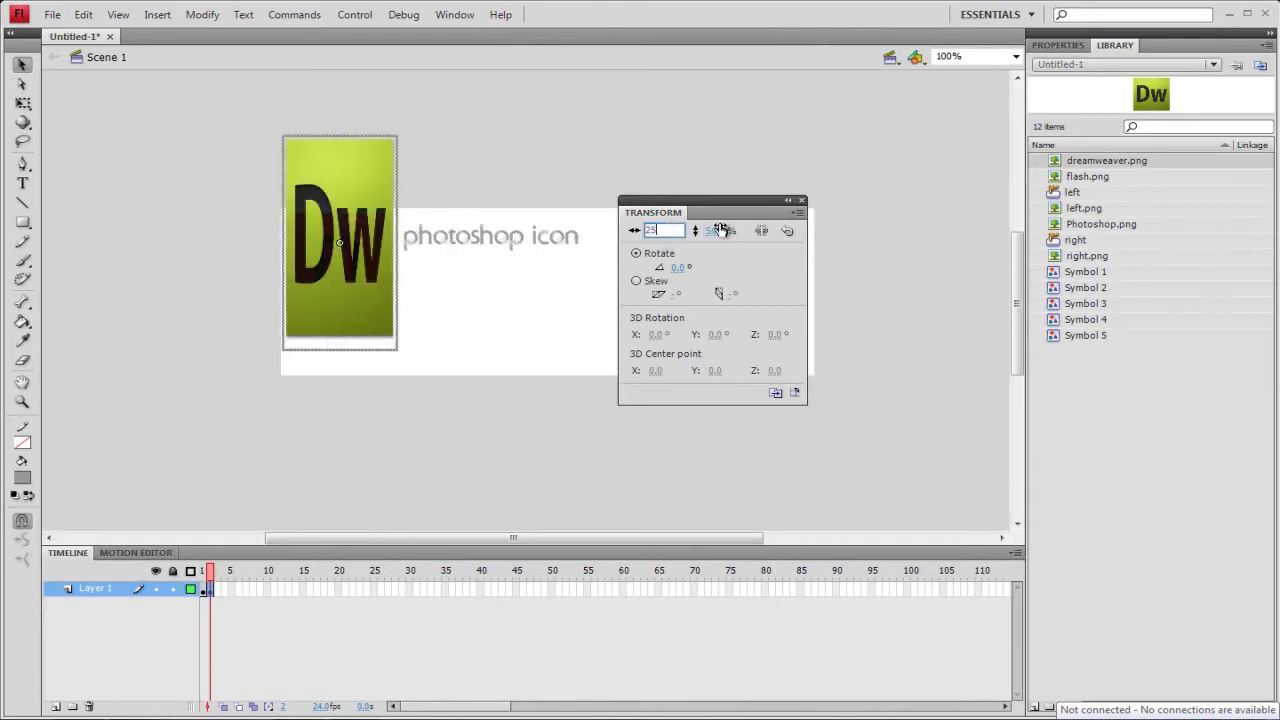
{"action": "left_click", "coordinate": [722, 229]}
{"action": "type", "text": "25"}
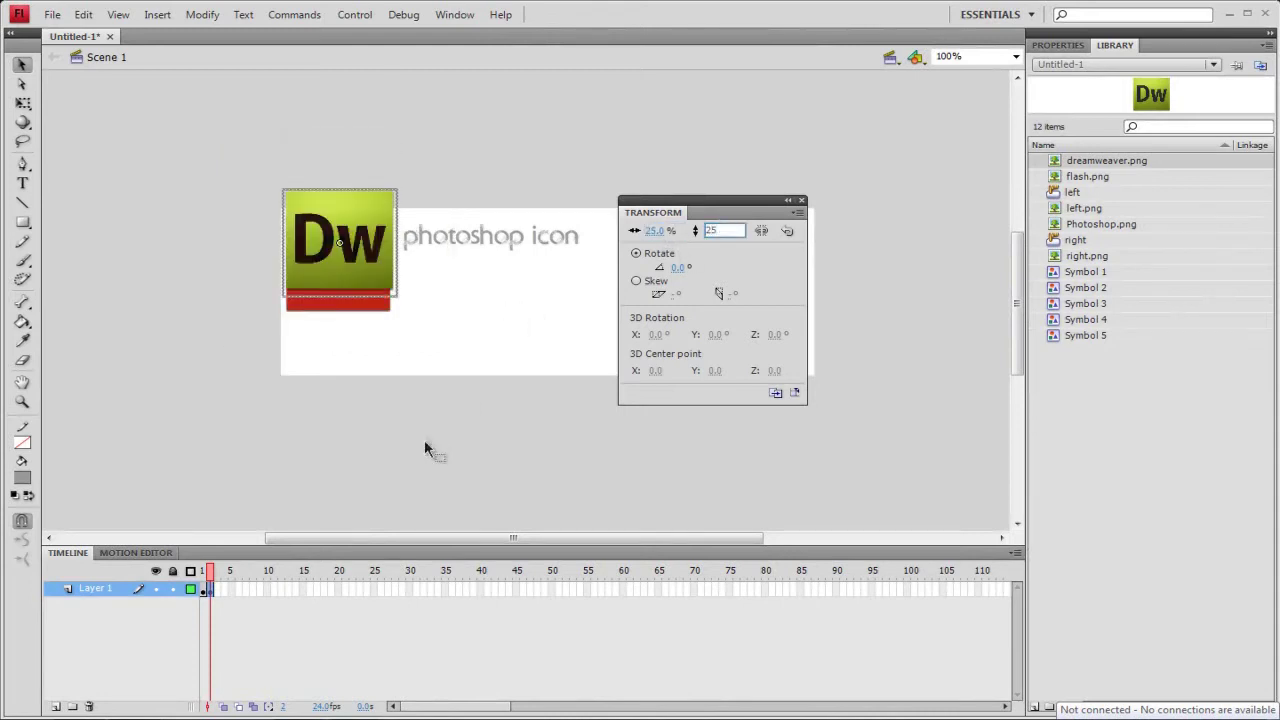
{"action": "key", "text": "Return"}
{"action": "left_click_drag", "start_coordinate": [343, 243], "coordinate": [463, 303]}
{"action": "left_click", "coordinate": [330, 255]}
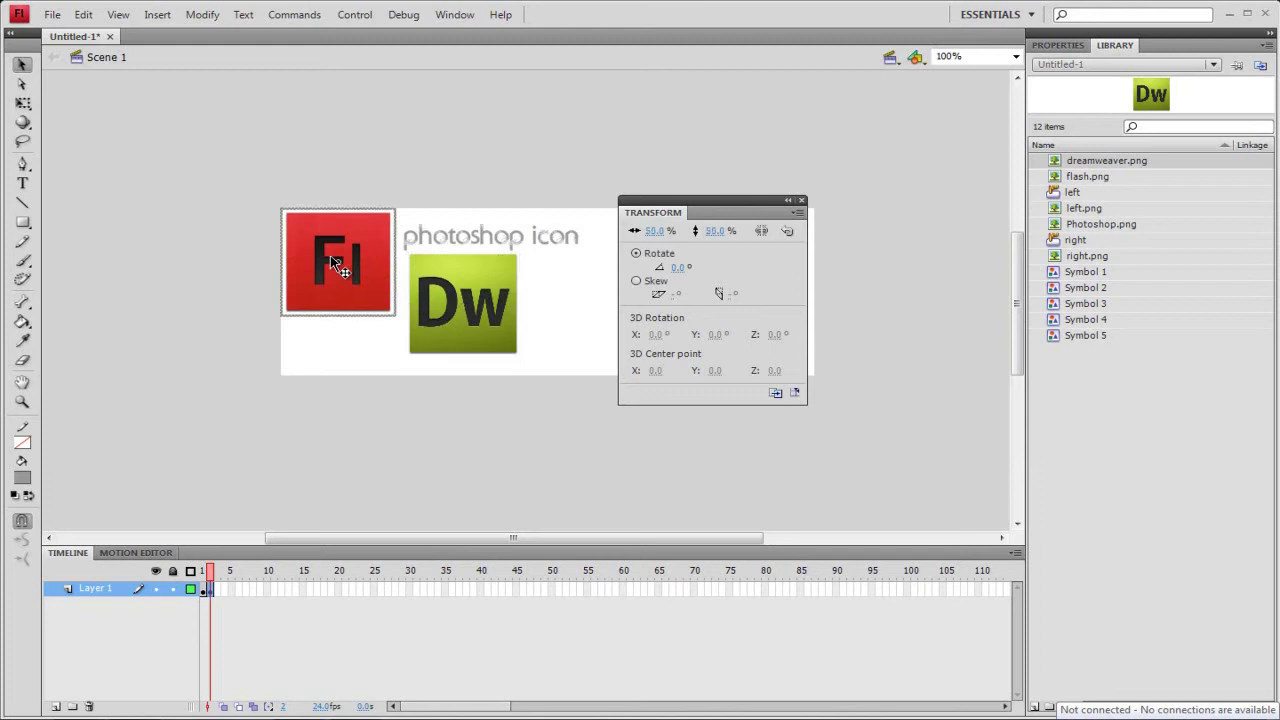
{"action": "mouse_move", "coordinate": [333, 262]}
{"action": "left_mouse_down"}
{"action": "mouse_move", "coordinate": [355, 273]}
{"action": "mouse_move", "coordinate": [343, 266]}
{"action": "left_mouse_up"}
{"action": "key", "text": "ctrl+z"}
{"action": "left_click", "coordinate": [451, 128]}
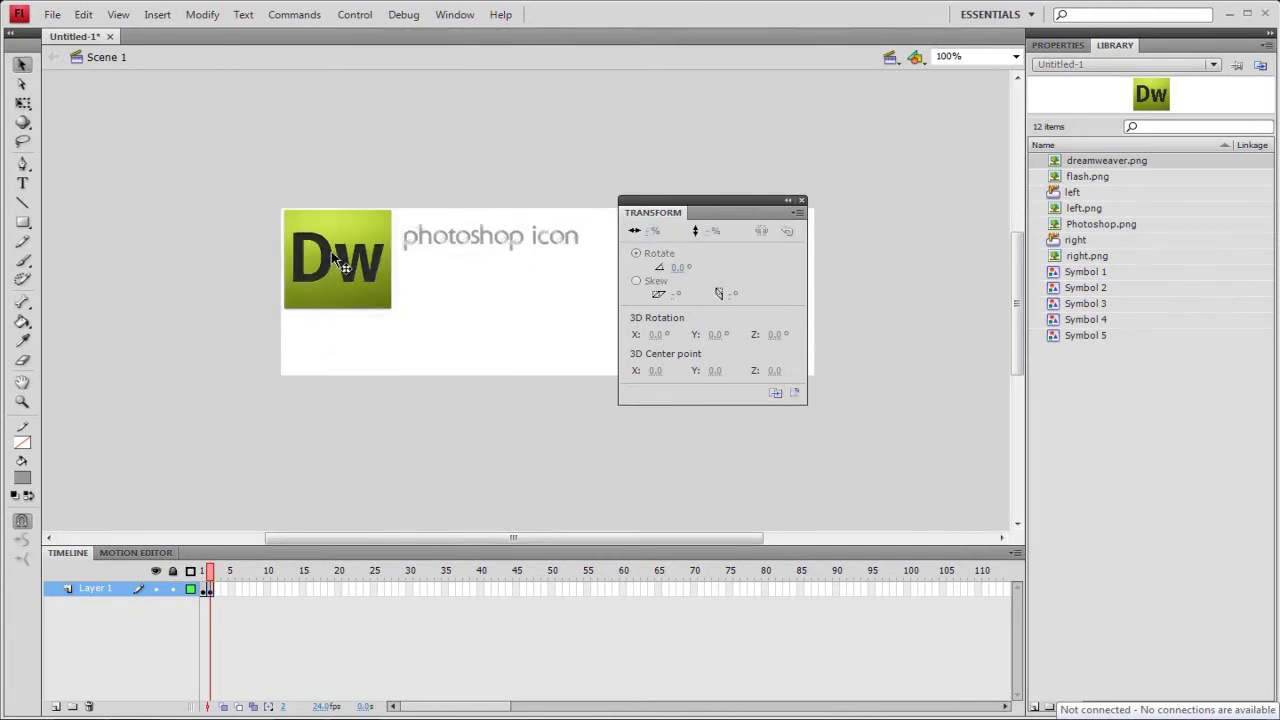
Change the frame 2 caption to 'dreamweaver icon' and widen its box to one line.
{"action": "left_click", "coordinate": [428, 240]}
{"action": "left_click", "coordinate": [22, 183]}
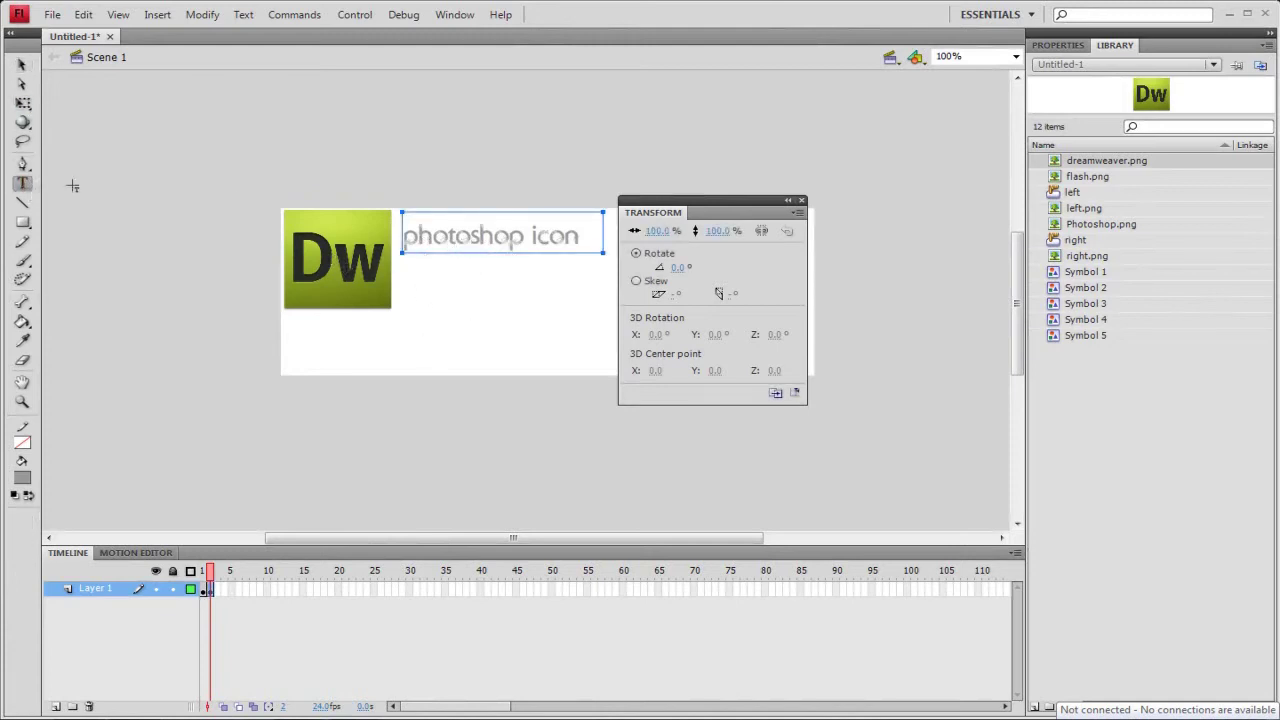
{"action": "left_click_drag", "start_coordinate": [525, 238], "coordinate": [404, 238]}
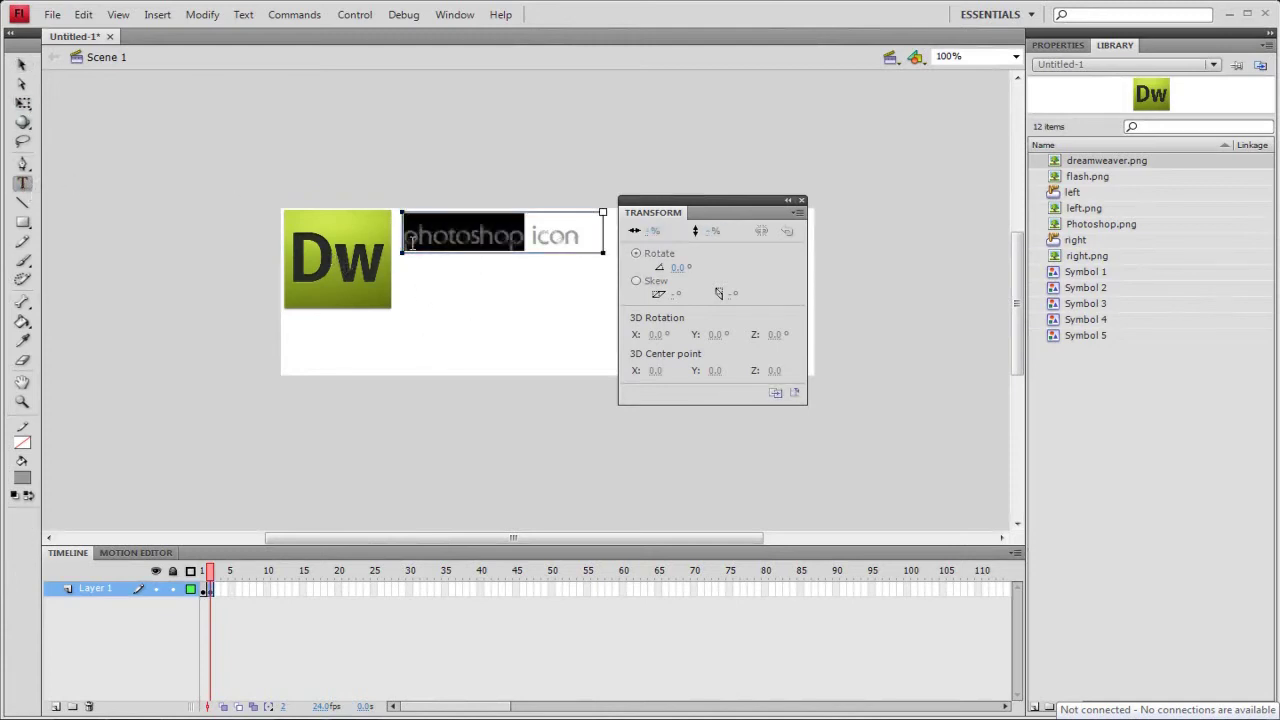
{"action": "key", "text": "BackSpace"}
{"action": "type", "text": "d "}
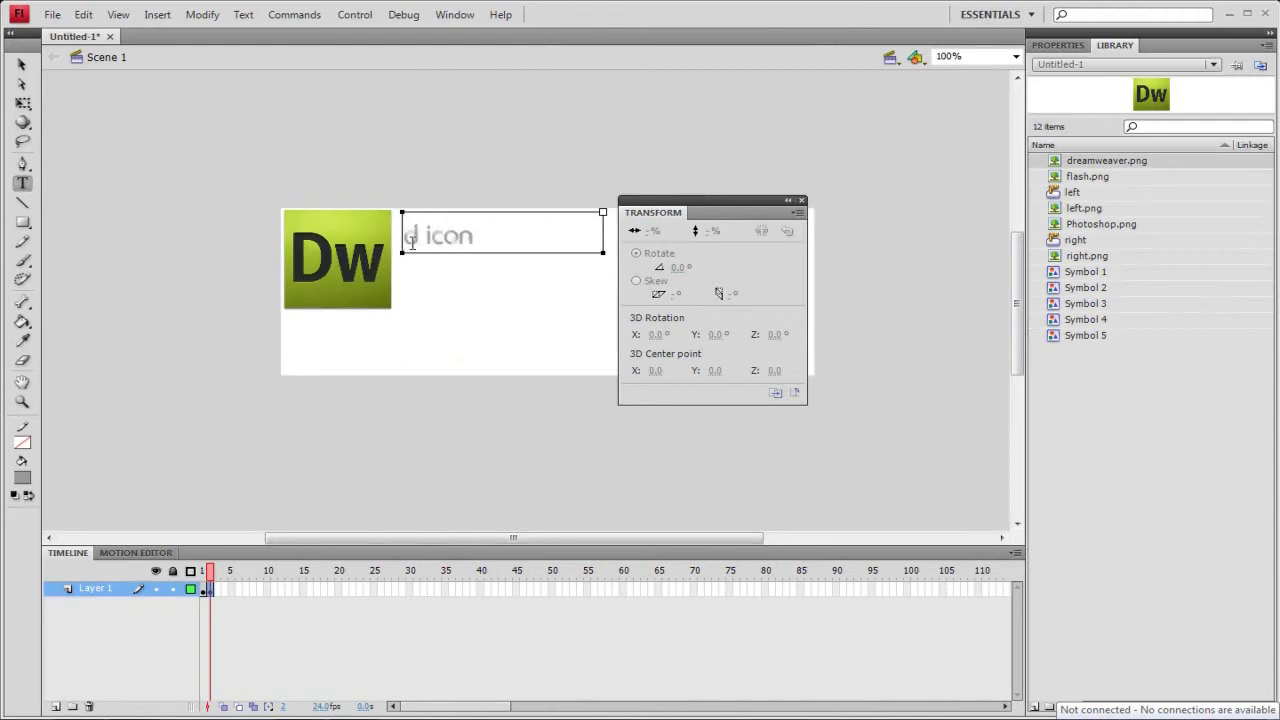
{"action": "type", "text": "ream"}
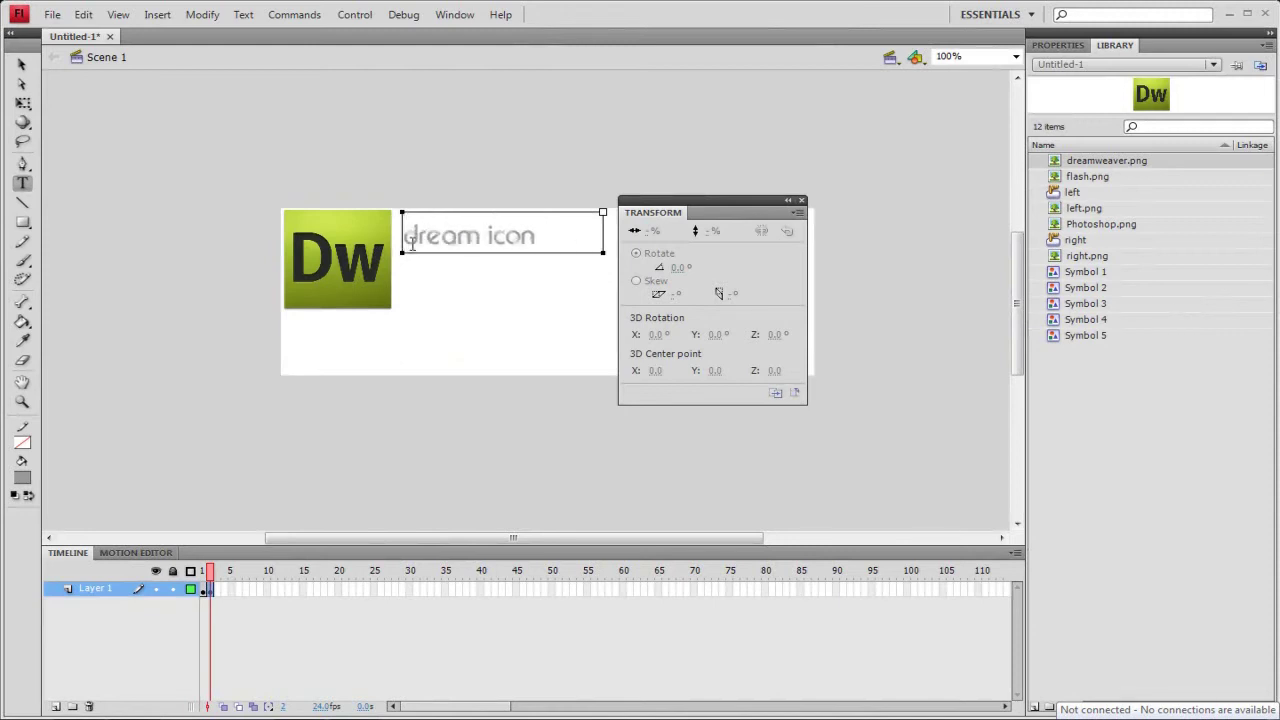
{"action": "type", "text": "weaver"}
{"action": "left_click", "coordinate": [801, 200]}
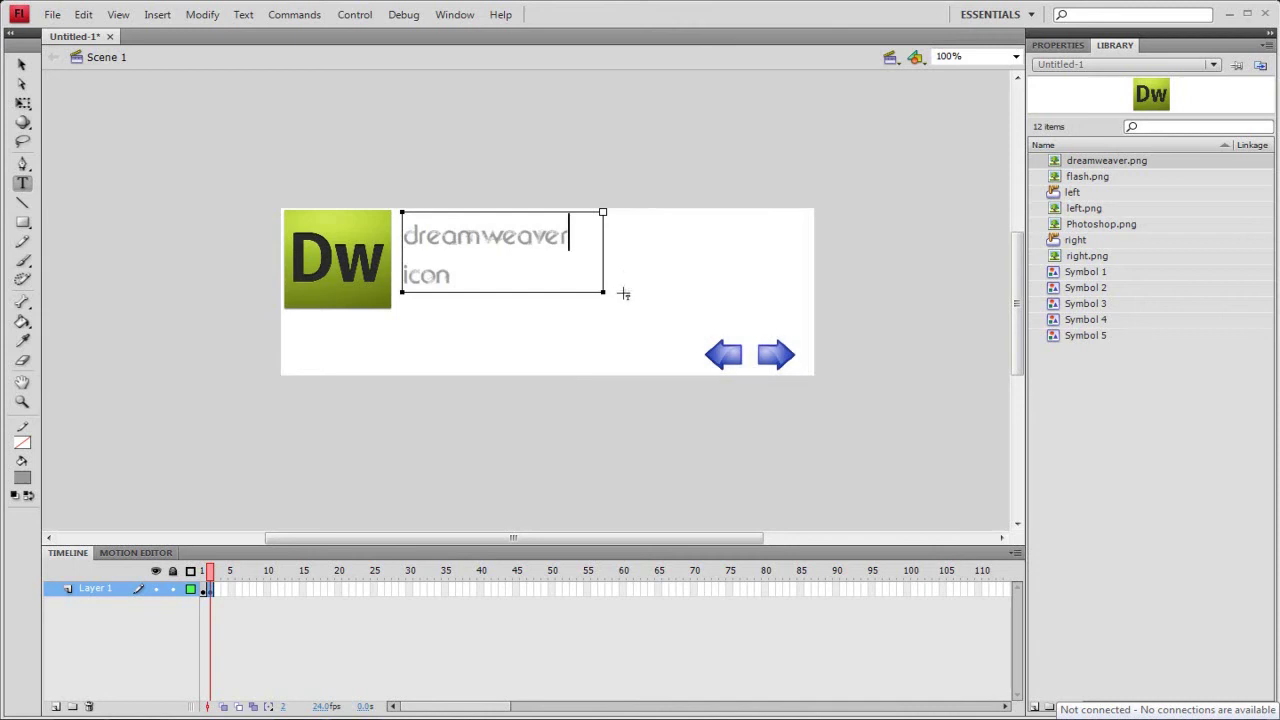
{"action": "left_click_drag", "start_coordinate": [606, 292], "coordinate": [635, 267]}
{"action": "left_click", "coordinate": [21, 64]}
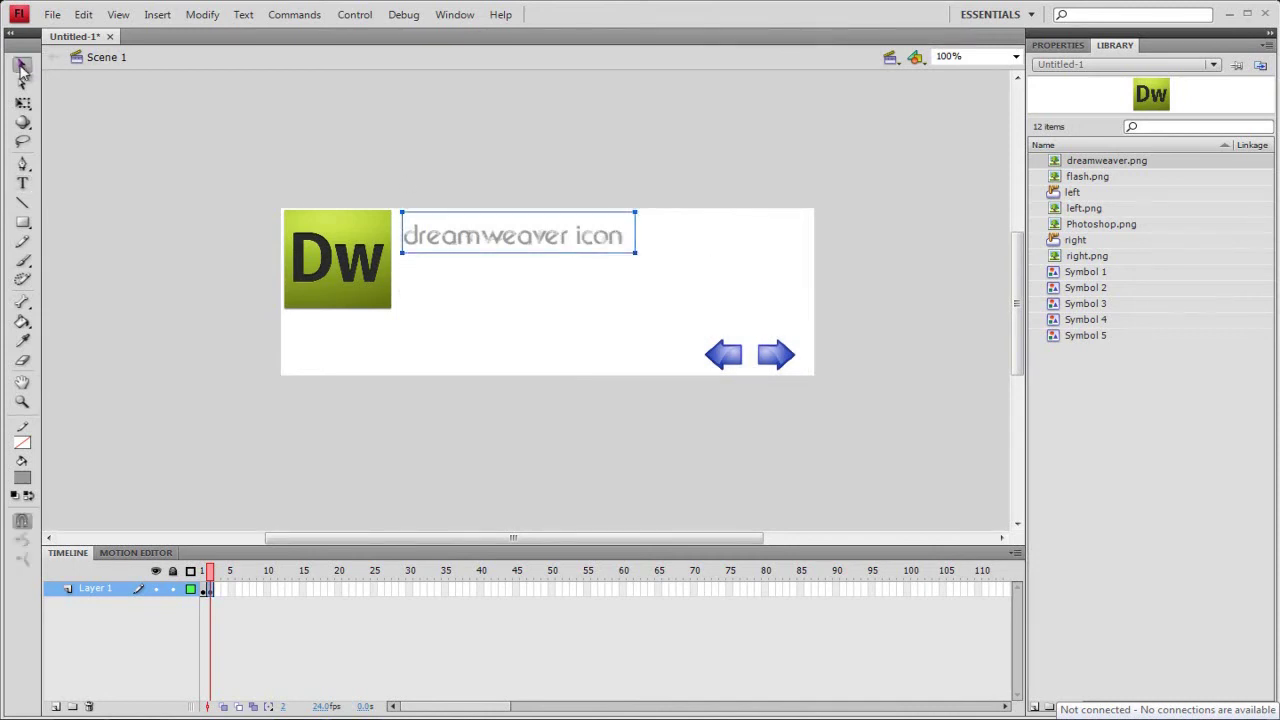
{"action": "left_click", "coordinate": [139, 304]}
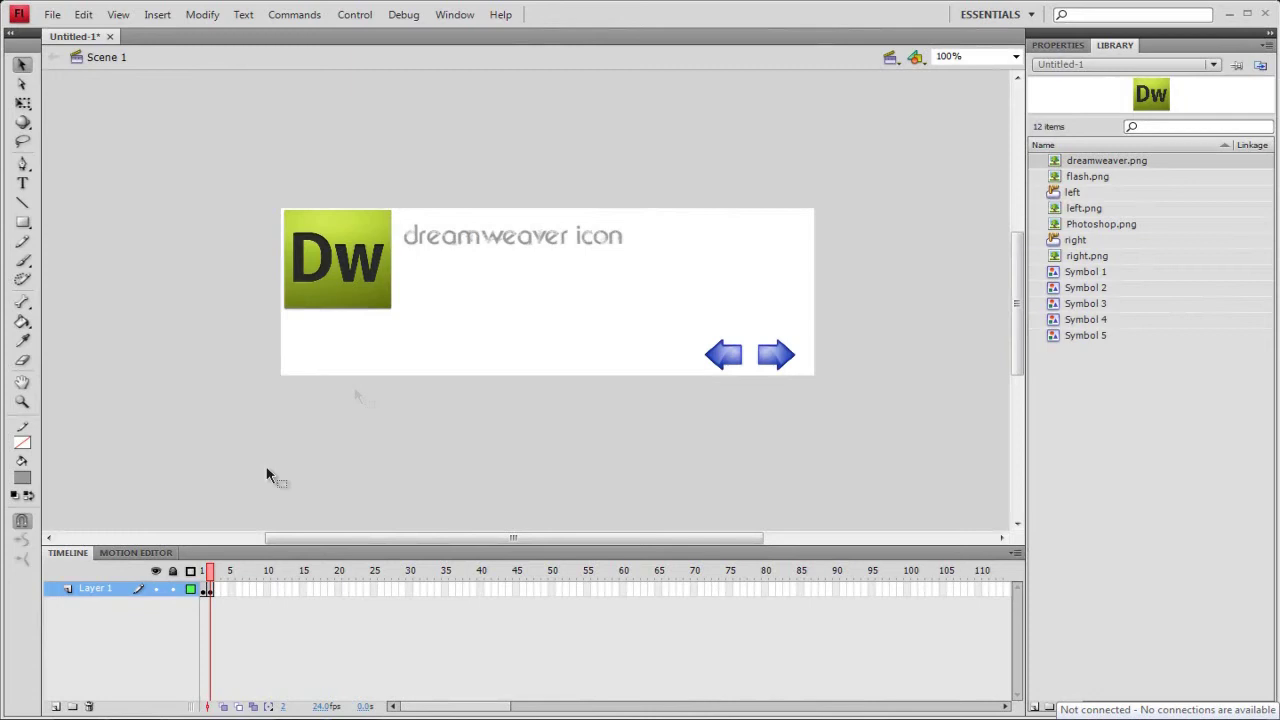
Switch back and forth between frames 1 and 2 to compare the slides.
{"action": "left_click", "coordinate": [203, 574]}
{"action": "left_click", "coordinate": [213, 572]}
{"action": "left_click", "coordinate": [203, 572]}
{"action": "left_click", "coordinate": [210, 588]}
{"action": "left_click", "coordinate": [203, 588]}
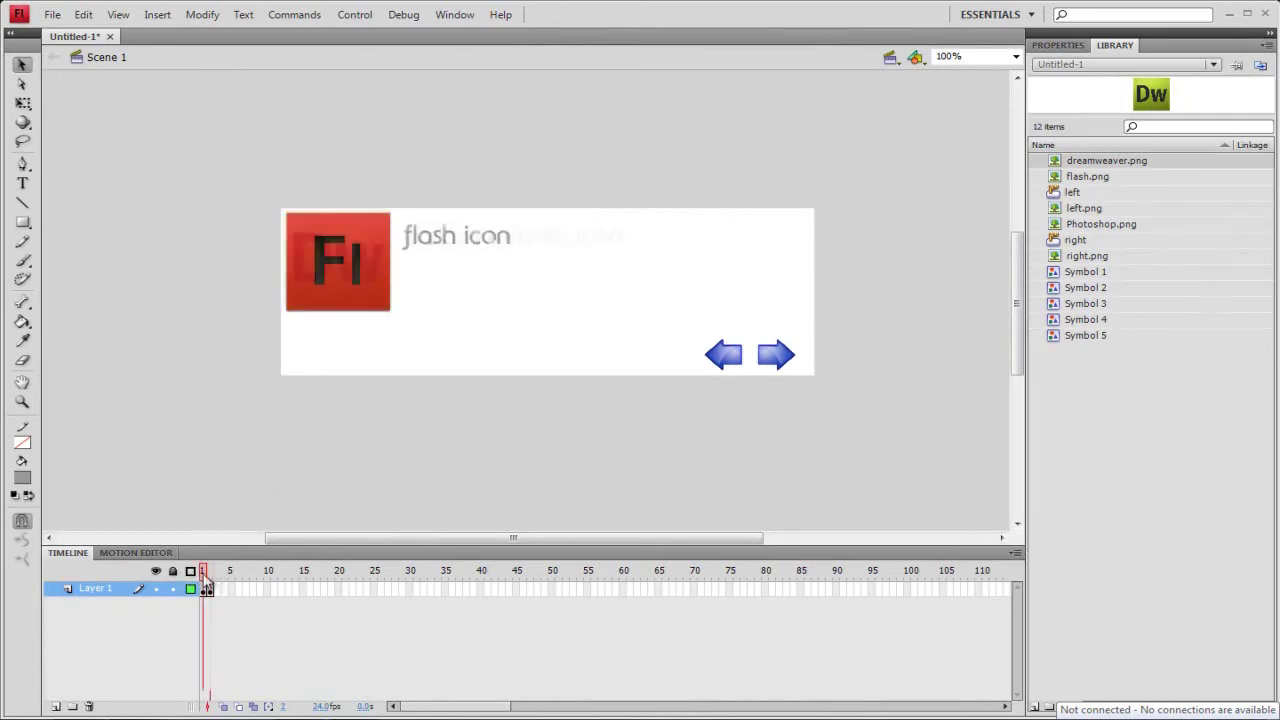
{"action": "left_click", "coordinate": [212, 590]}
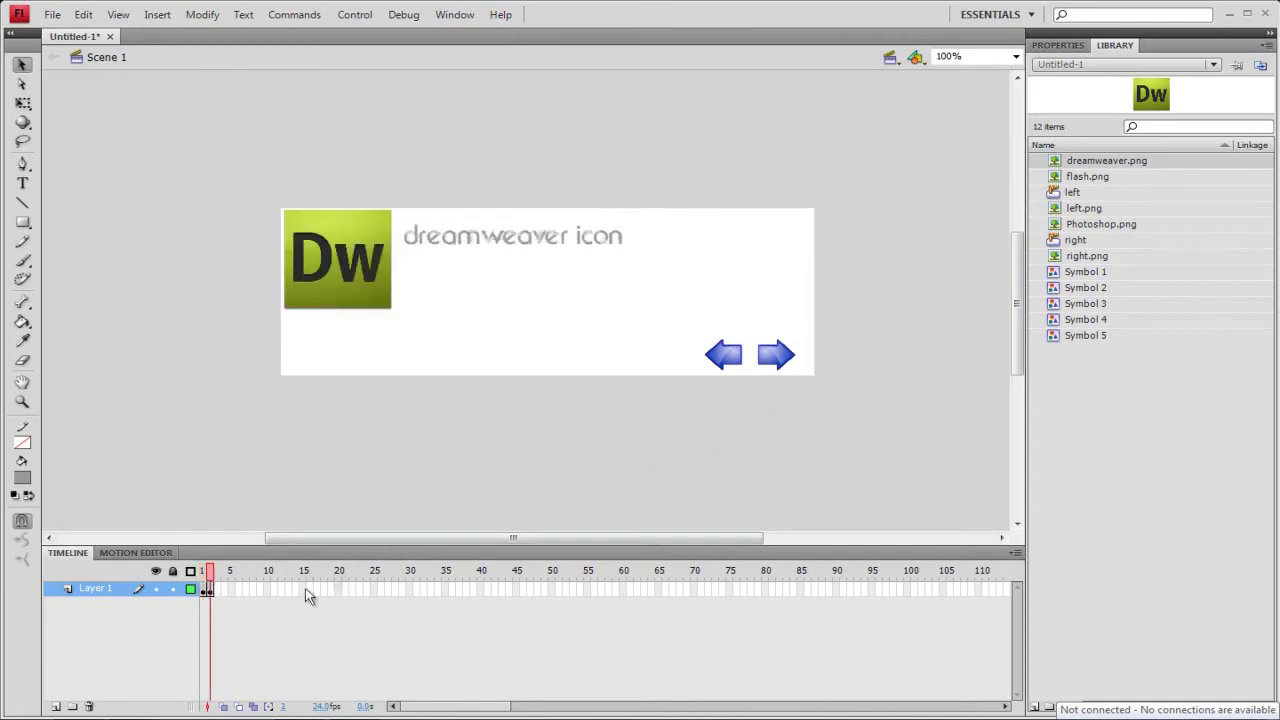
Insert a keyframe at frame 3 and retype its caption as 'photoshop icon', resizing the box.
{"action": "right_click", "coordinate": [220, 591]}
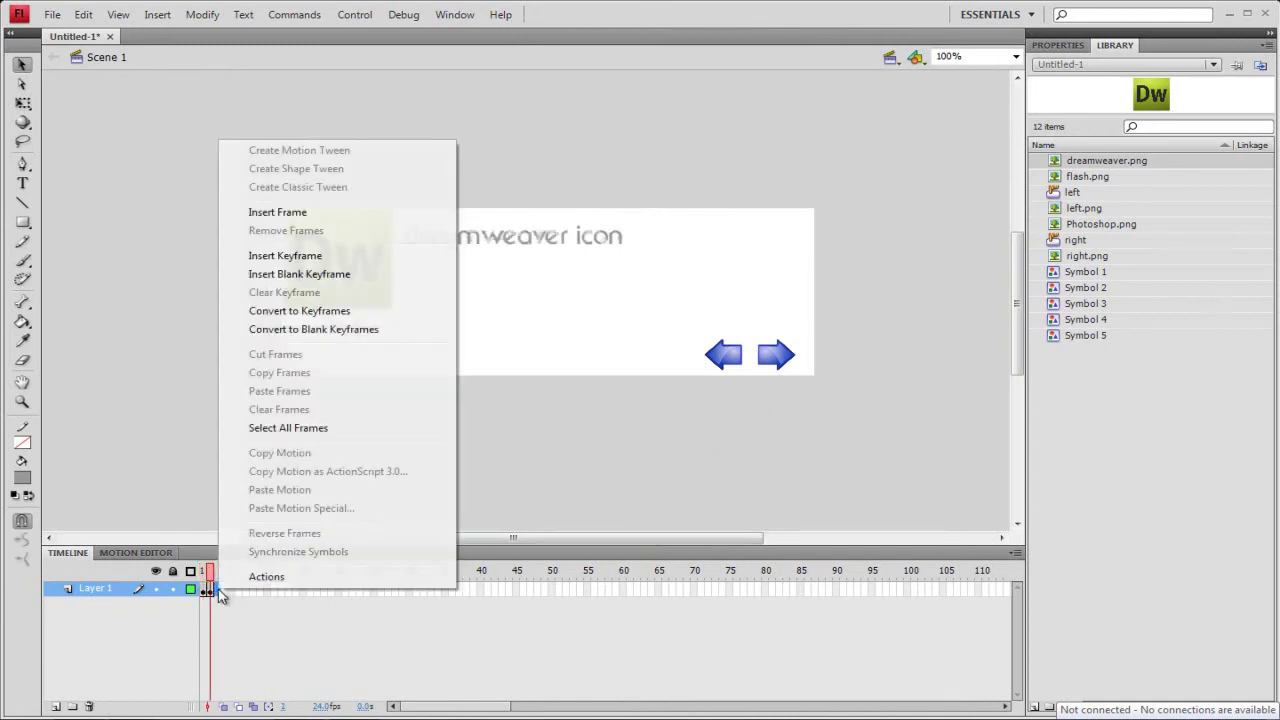
{"action": "left_click", "coordinate": [285, 256]}
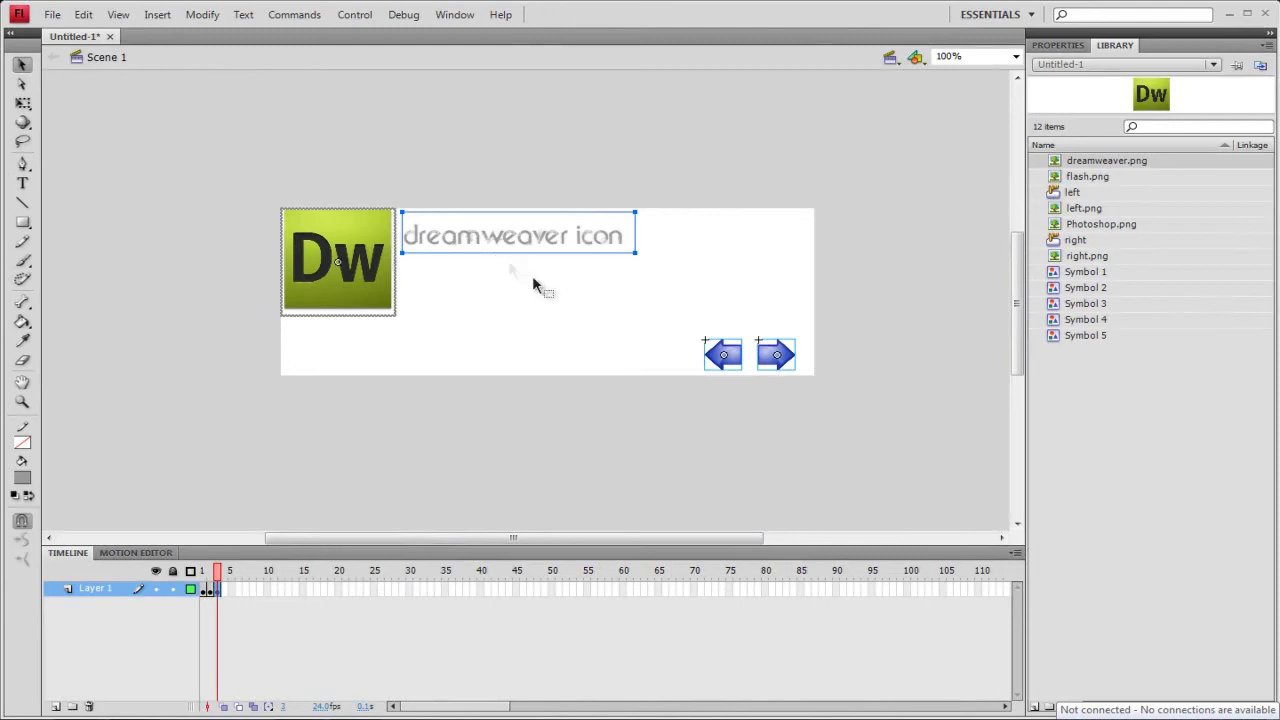
{"action": "left_click", "coordinate": [22, 183]}
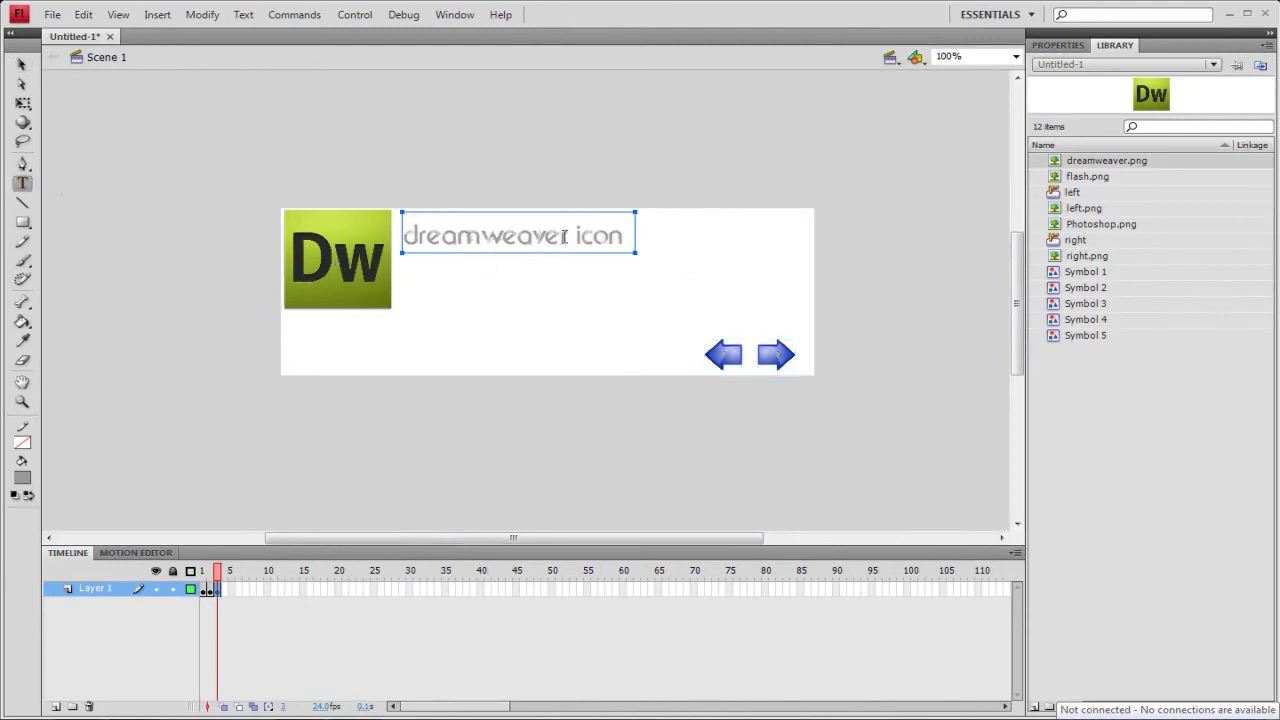
{"action": "left_click_drag", "start_coordinate": [565, 236], "coordinate": [403, 234]}
{"action": "key", "text": "BackSpace"}
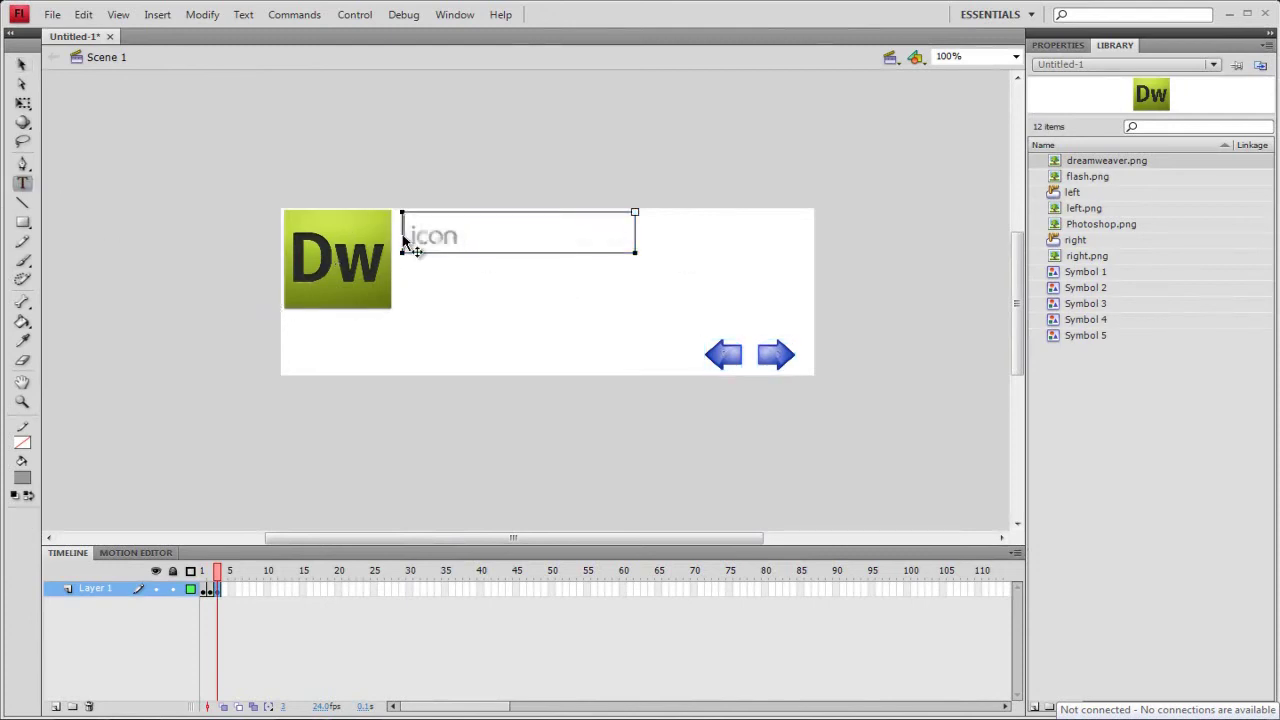
{"action": "type", "text": "photos"}
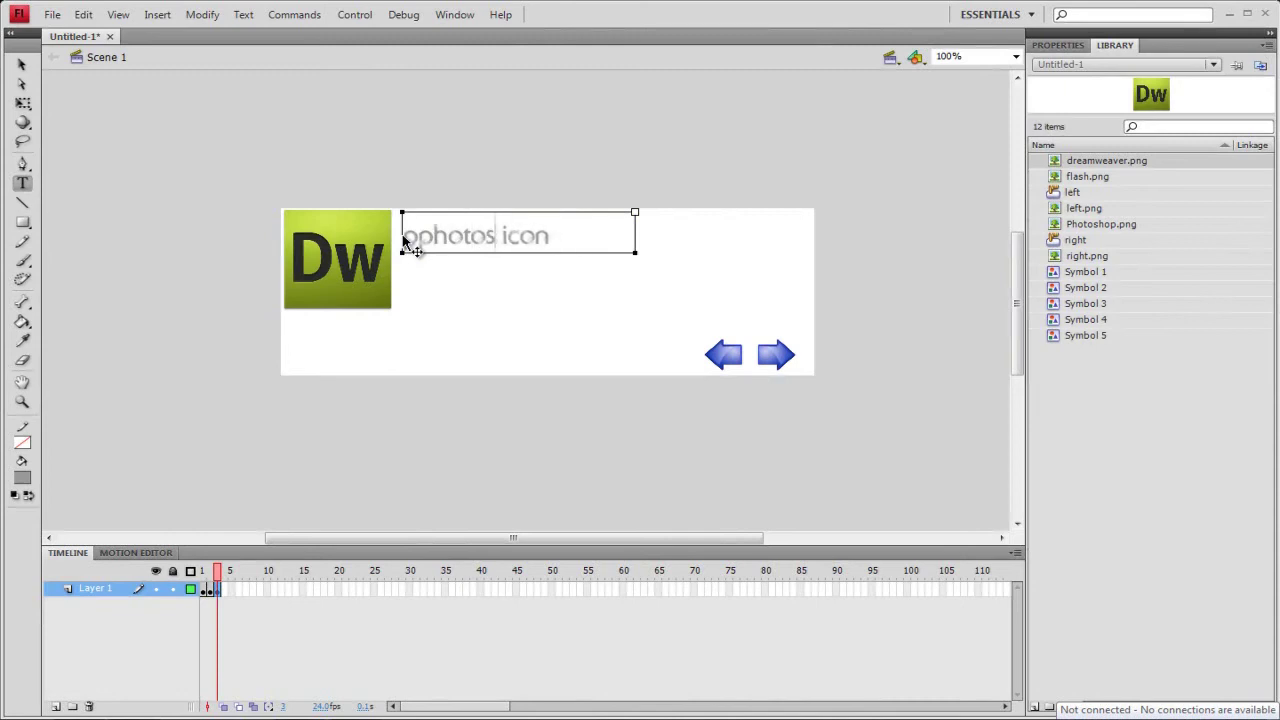
{"action": "key", "text": "BackSpace"}
{"action": "key", "text": "BackSpace"}
{"action": "key", "text": "BackSpace"}
{"action": "key", "text": "BackSpace"}
{"action": "key", "text": "BackSpace"}
{"action": "key", "text": "BackSpace"}
{"action": "type", "text": "hotoshop"}
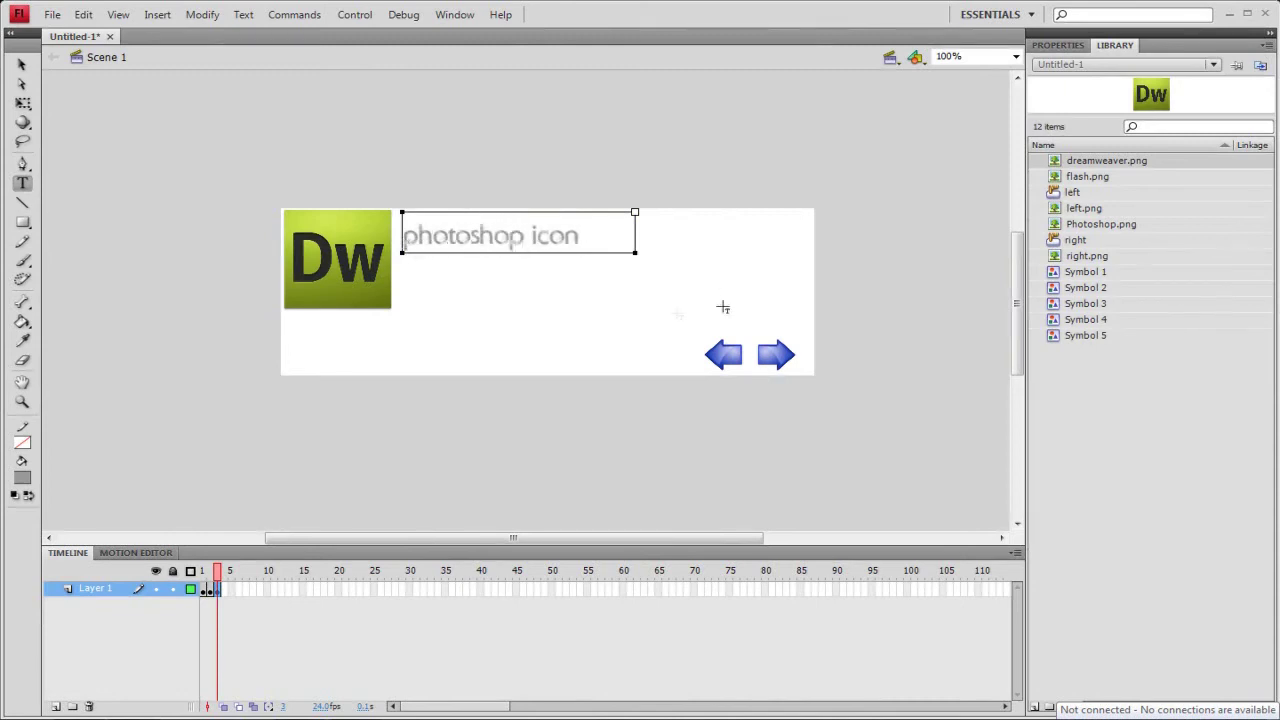
{"action": "left_click_drag", "start_coordinate": [636, 252], "coordinate": [590, 252]}
{"action": "left_click", "coordinate": [740, 154]}
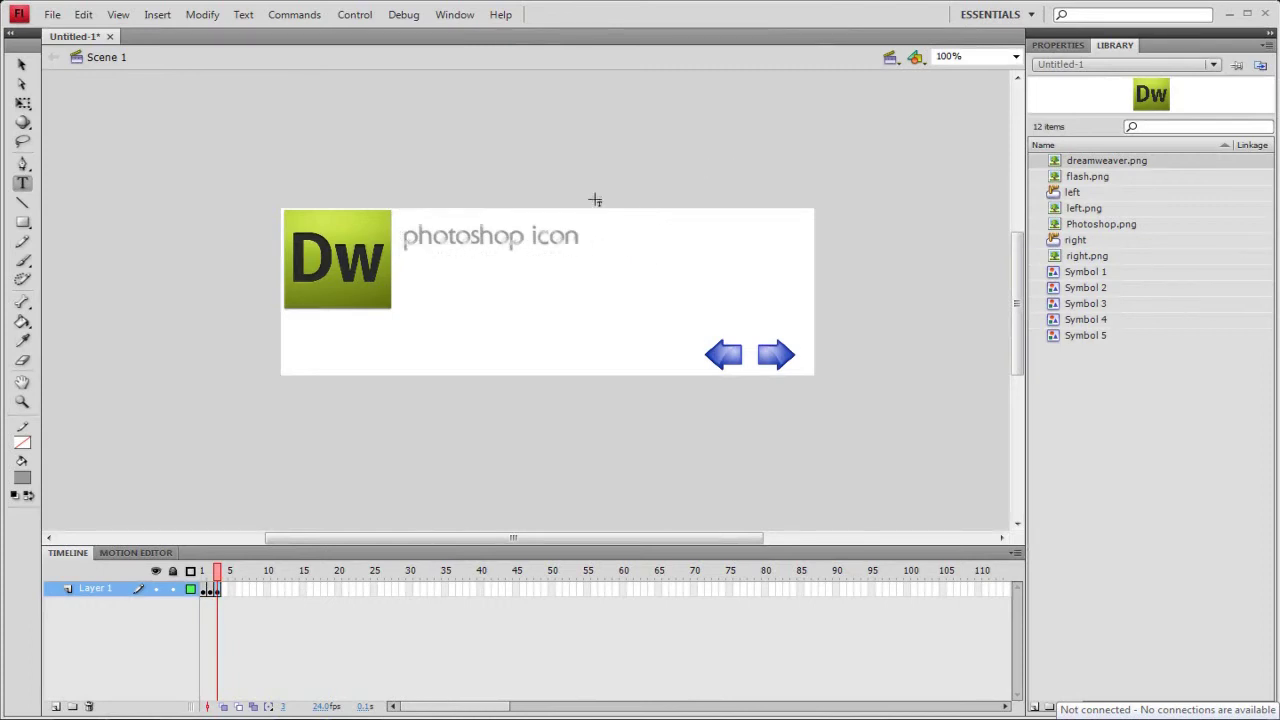
{"action": "left_click", "coordinate": [24, 63]}
Replace frame 3's Dreamweaver icon with Photoshop.png from the Library.
{"action": "left_click", "coordinate": [322, 276]}
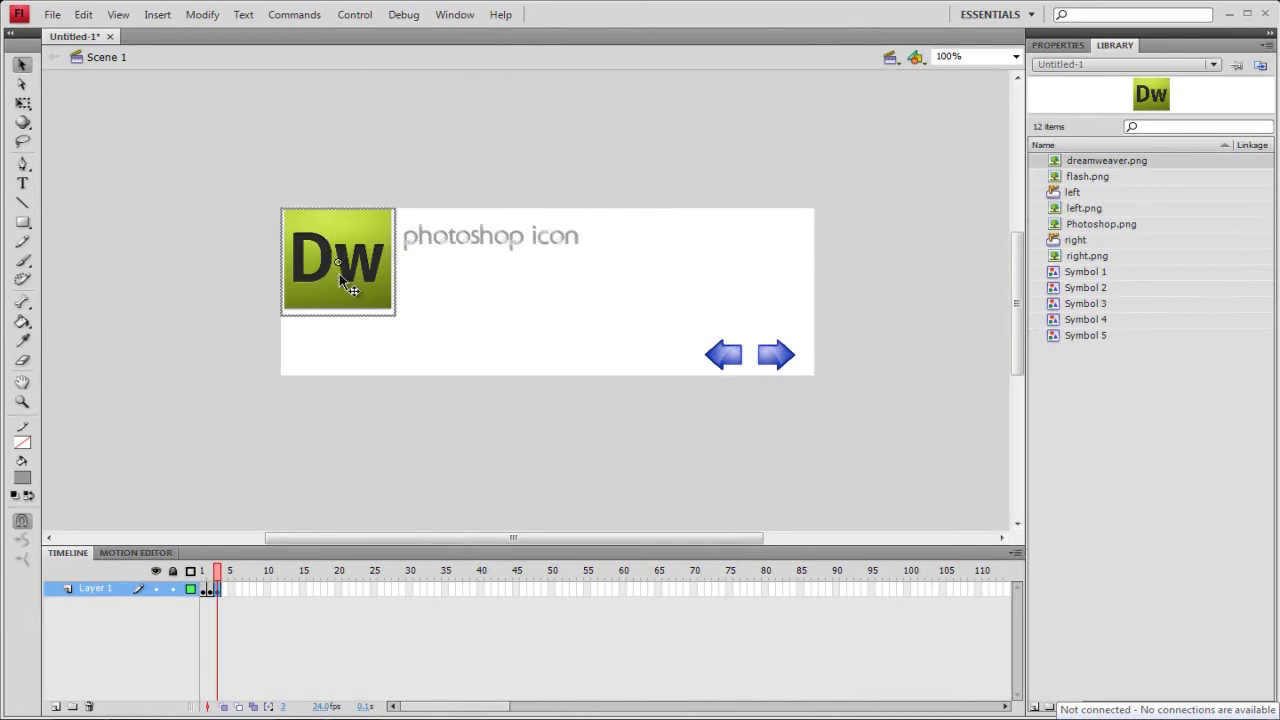
{"action": "key", "text": "Delete"}
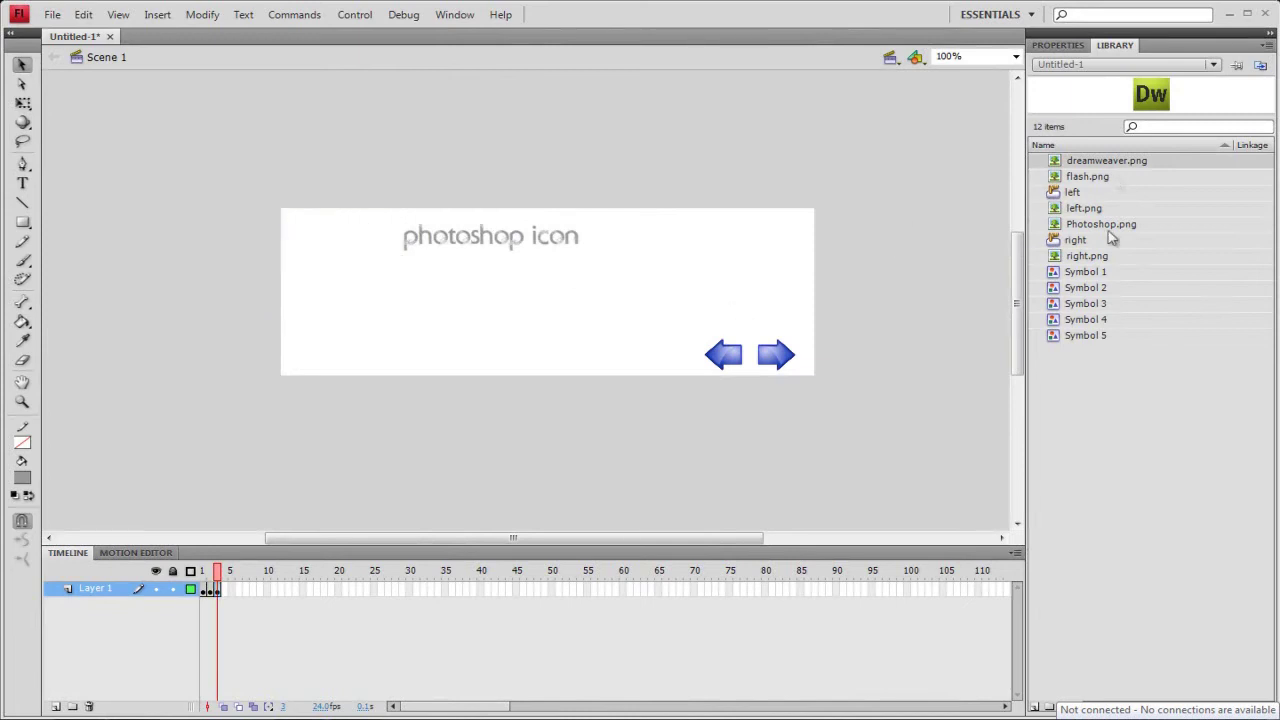
{"action": "left_click_drag", "start_coordinate": [1100, 230], "coordinate": [423, 260]}
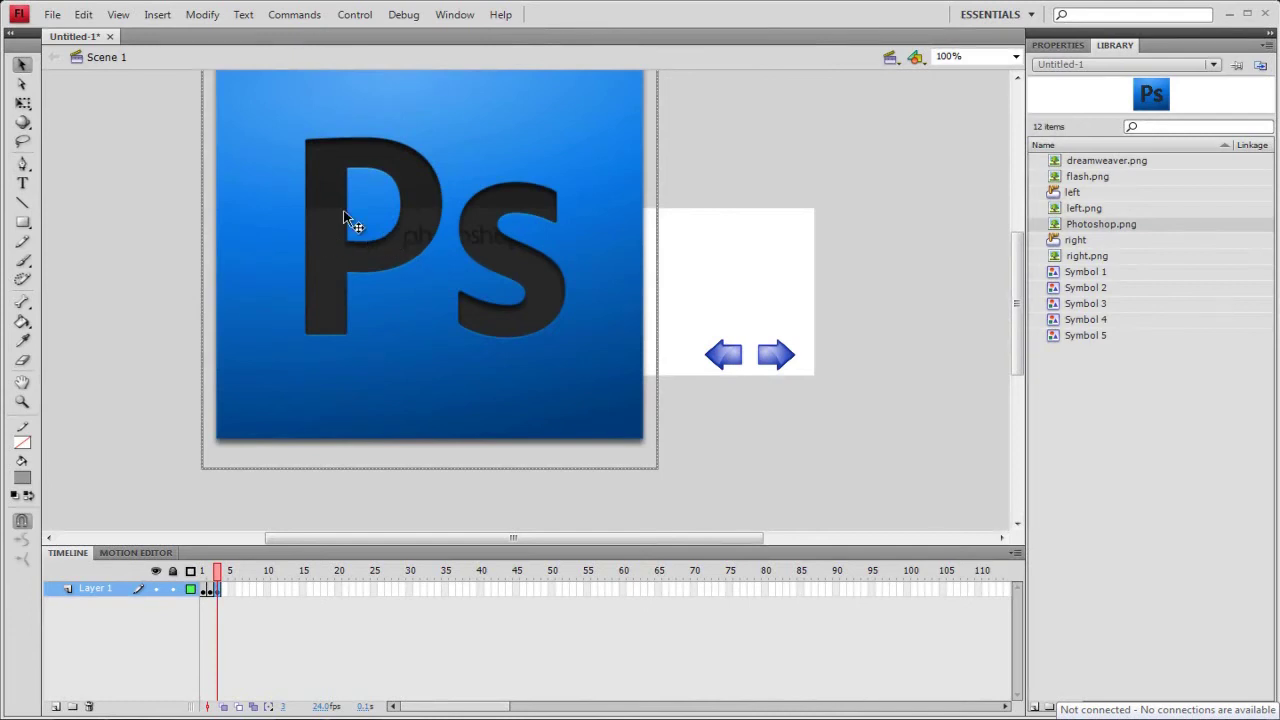
Scale the Photoshop icon to 25% width and height and move it top-left beside the caption.
{"action": "key", "text": "ctrl+t"}
{"action": "left_click", "coordinate": [660, 231]}
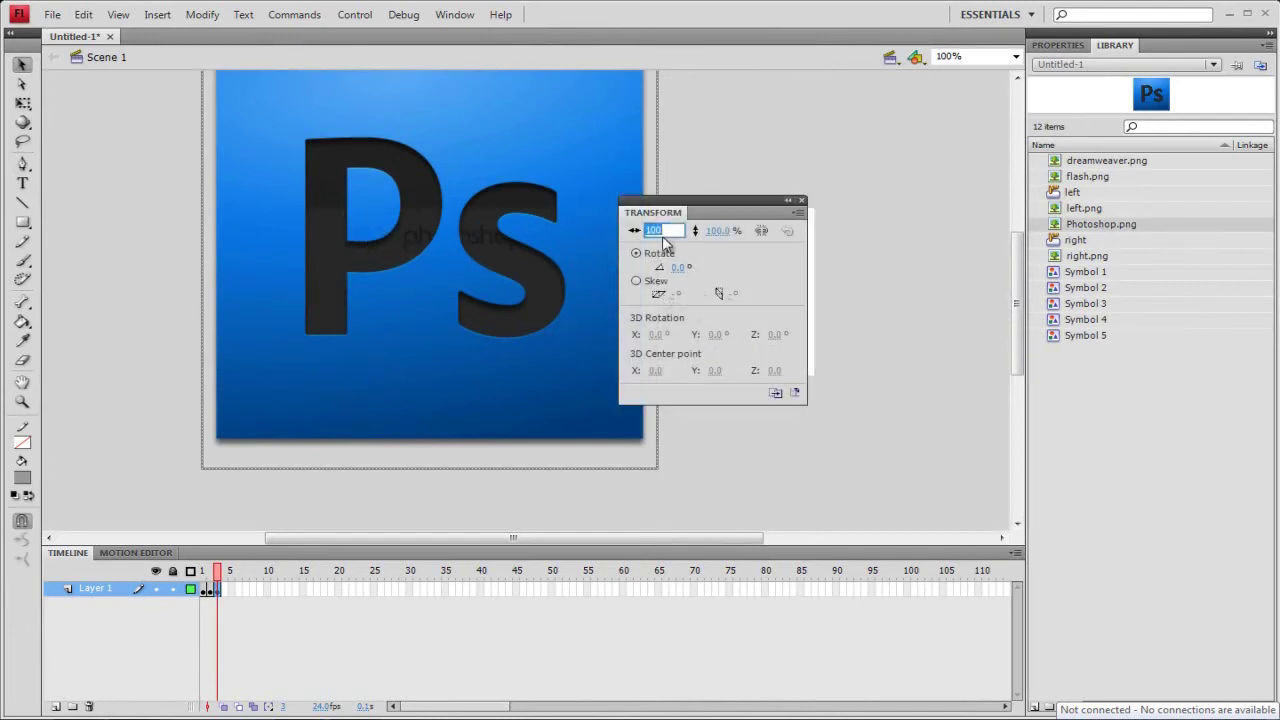
{"action": "type", "text": "25"}
{"action": "key", "text": "Return"}
{"action": "left_click", "coordinate": [727, 229]}
{"action": "type", "text": "2"}
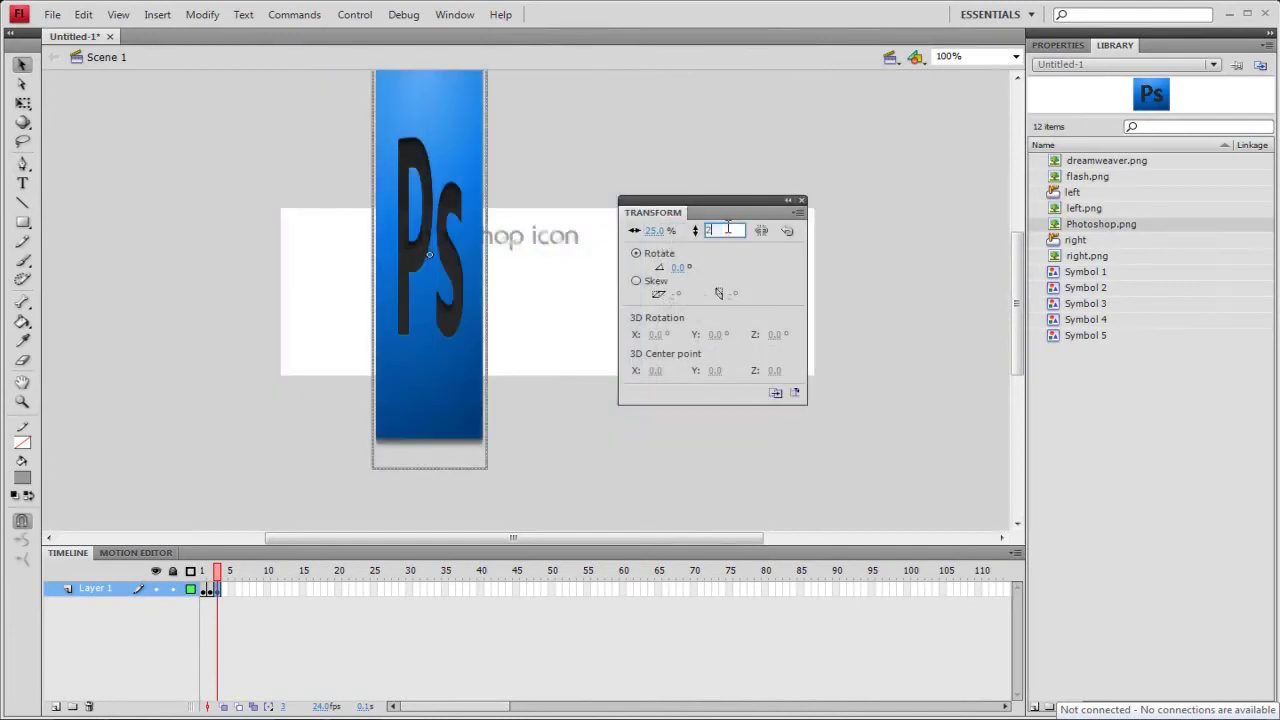
{"action": "type", "text": "5"}
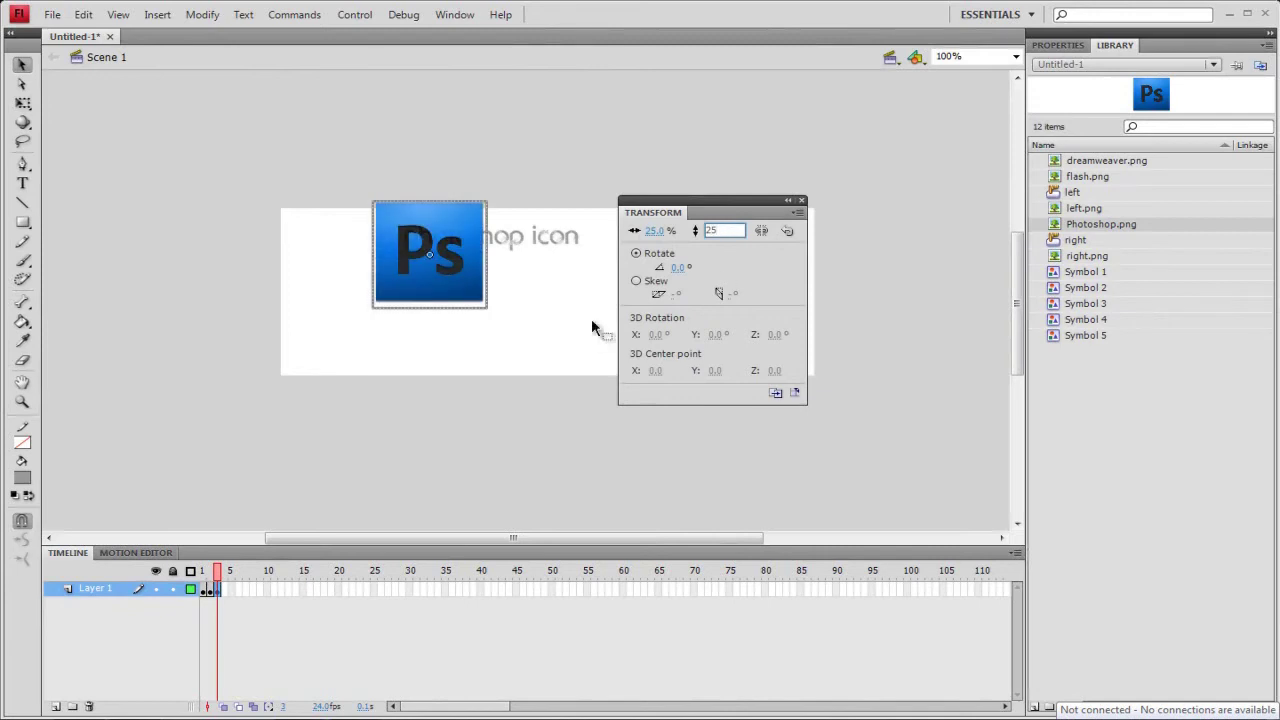
{"action": "left_click", "coordinate": [801, 200]}
{"action": "left_click_drag", "start_coordinate": [428, 256], "coordinate": [336, 270]}
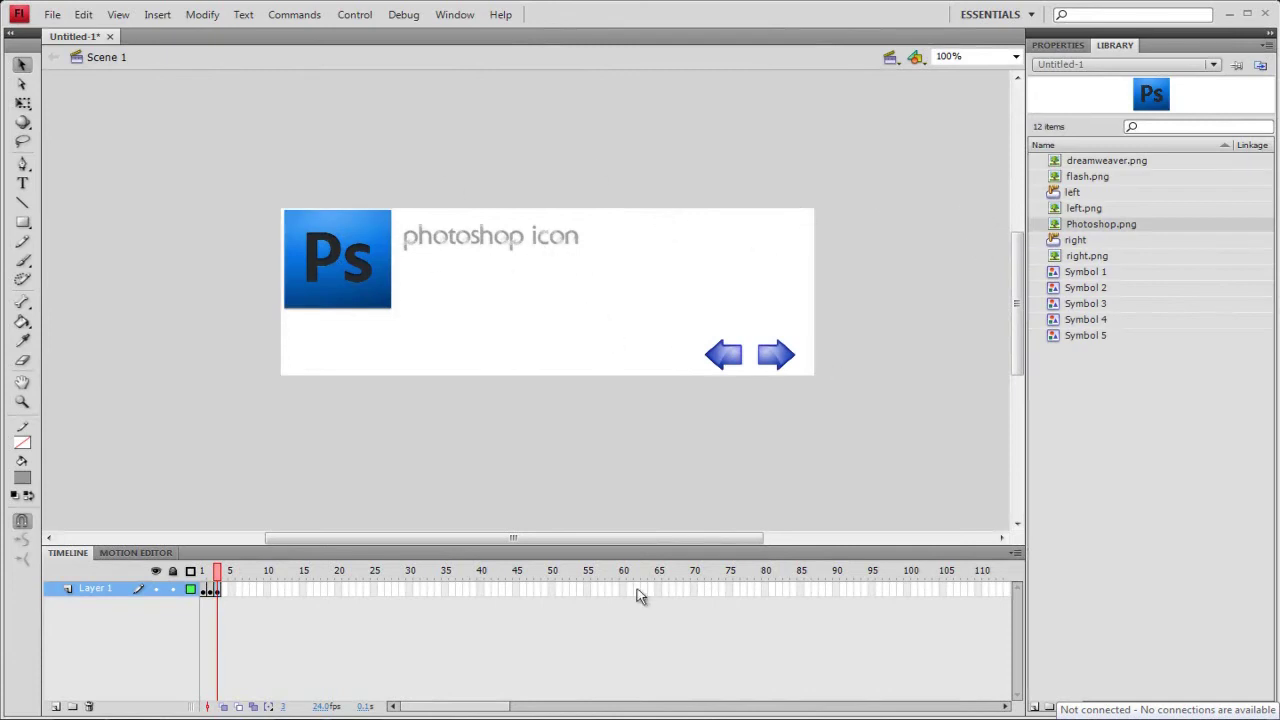
{"action": "left_click", "coordinate": [205, 574]}
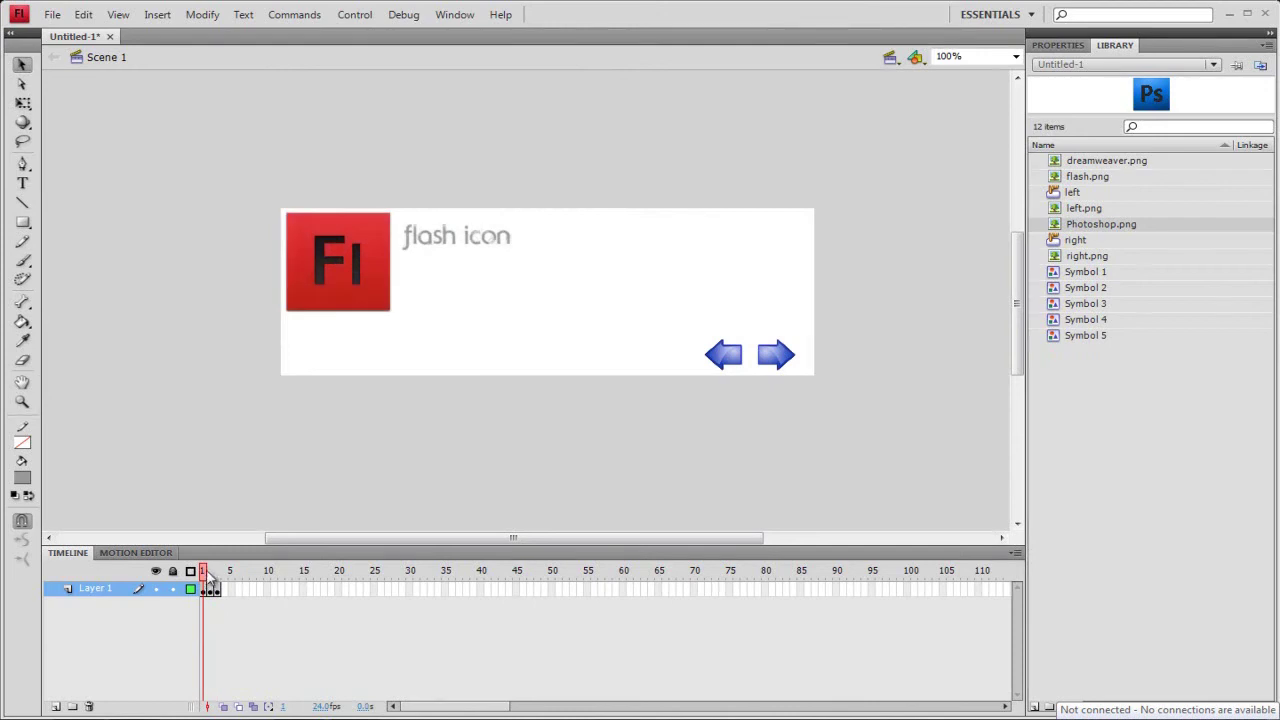
{"action": "left_click_drag", "start_coordinate": [210, 578], "coordinate": [203, 576]}
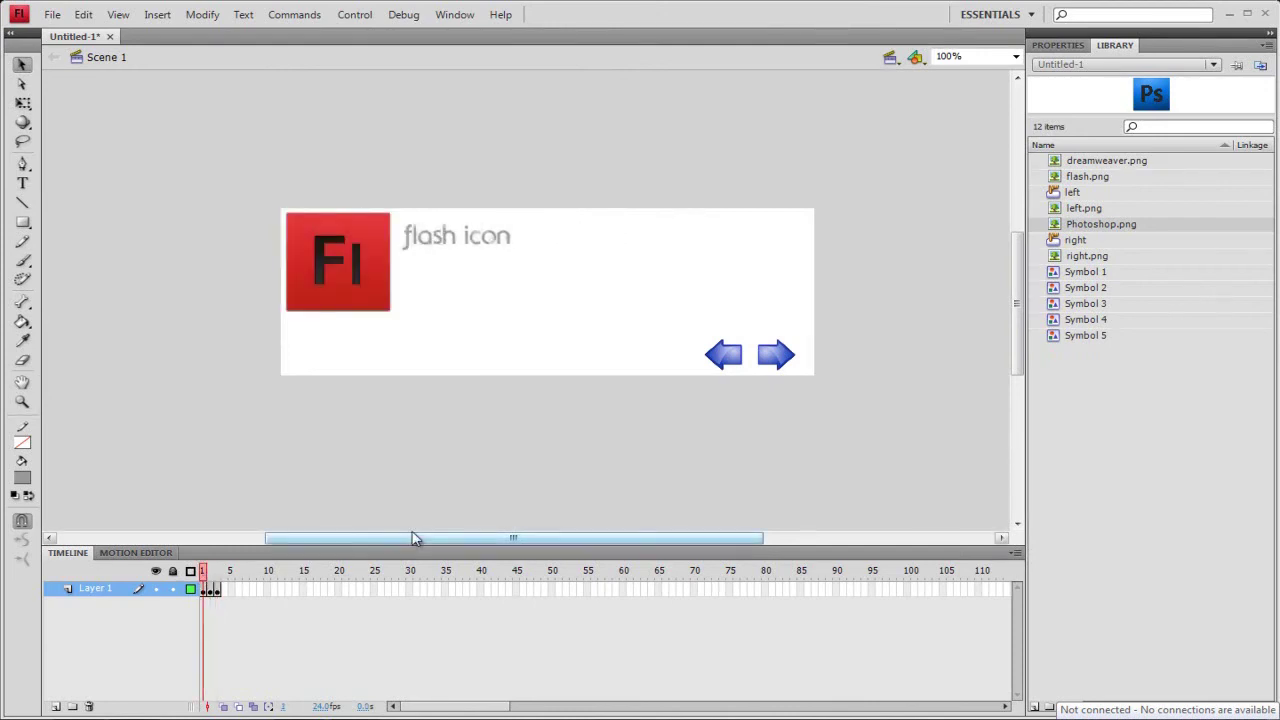
{"action": "key", "text": "ctrl+Return"}
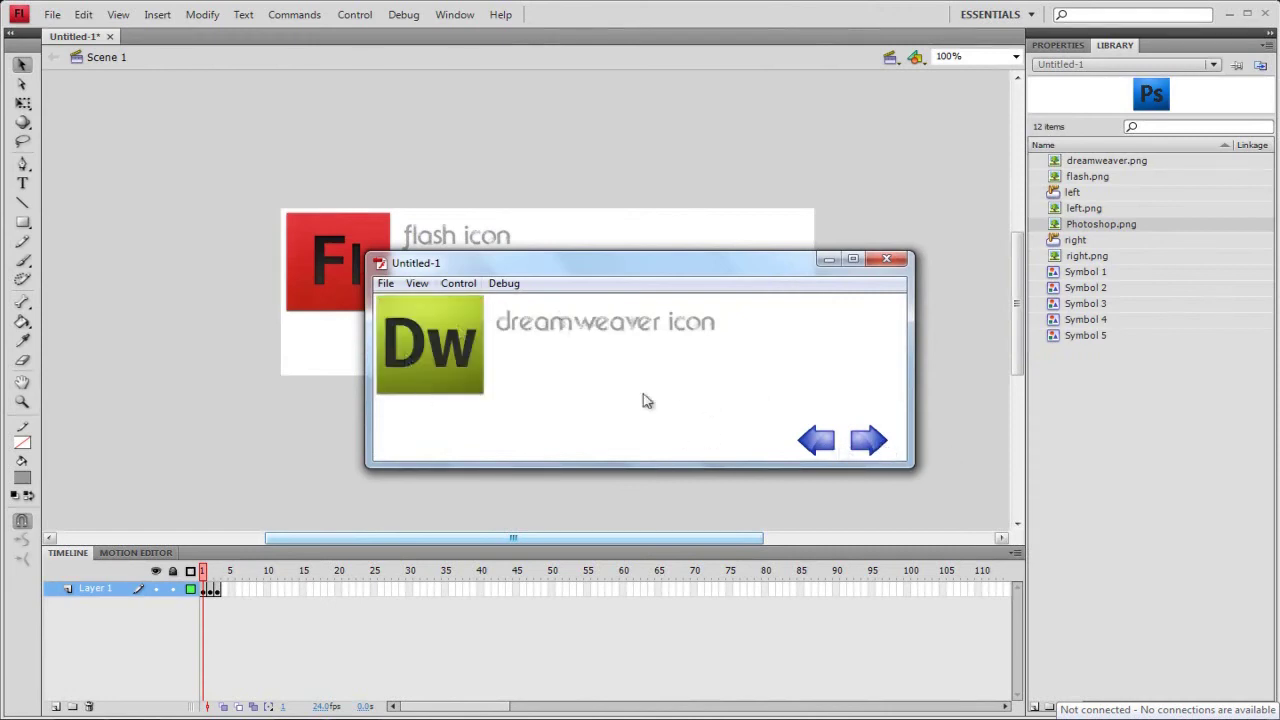
{"action": "left_click", "coordinate": [886, 259]}
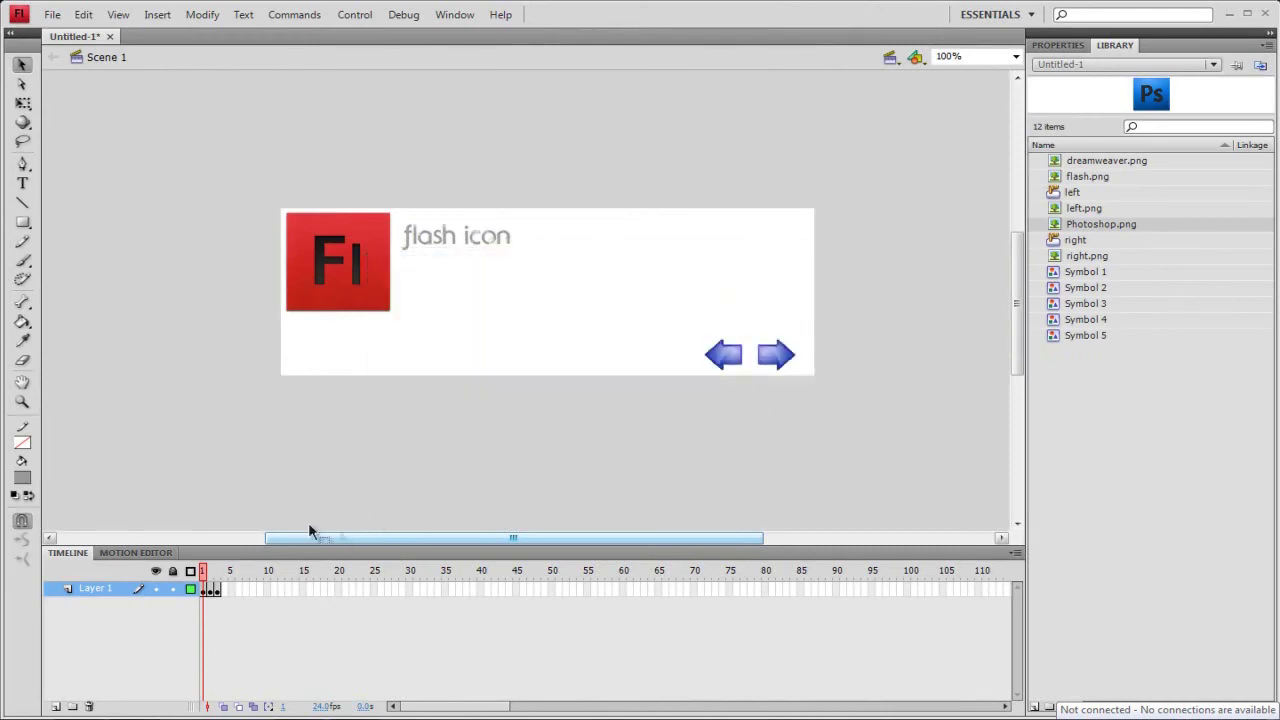
{"action": "left_click", "coordinate": [211, 572]}
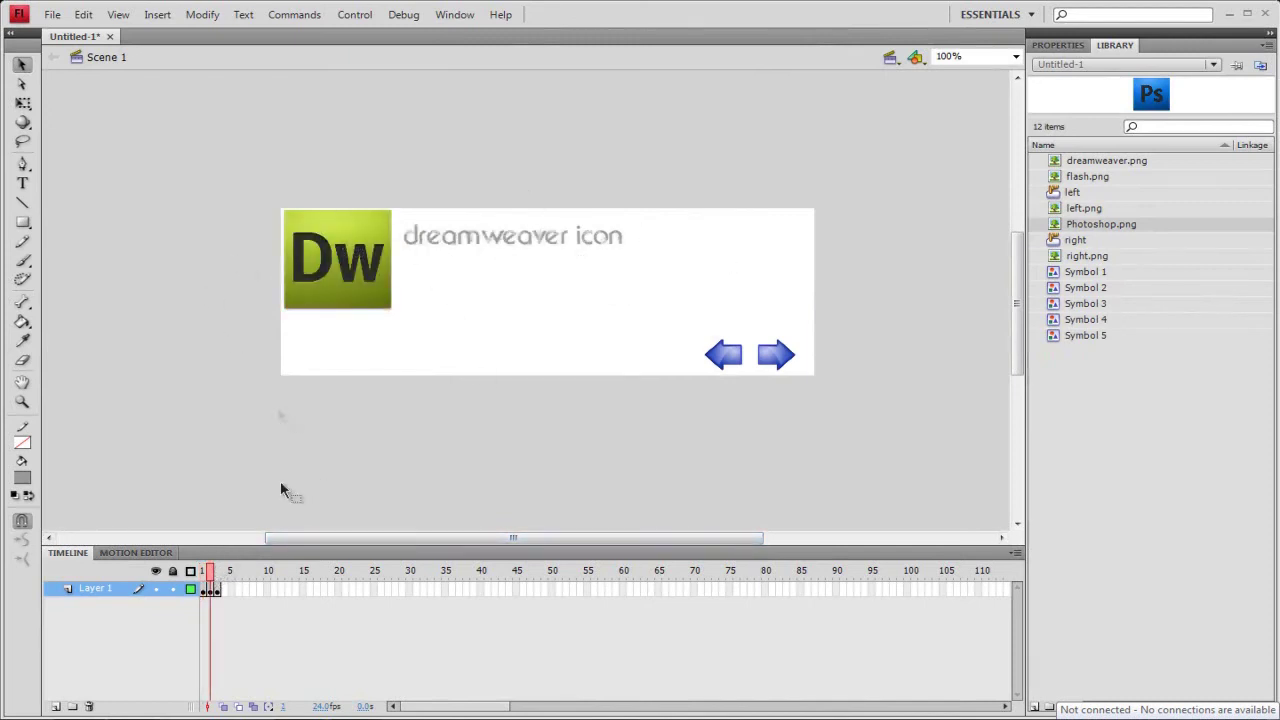
Edit the right arrow's on(release) gotoAndStop script in the Actions panel.
{"action": "left_click", "coordinate": [788, 368]}
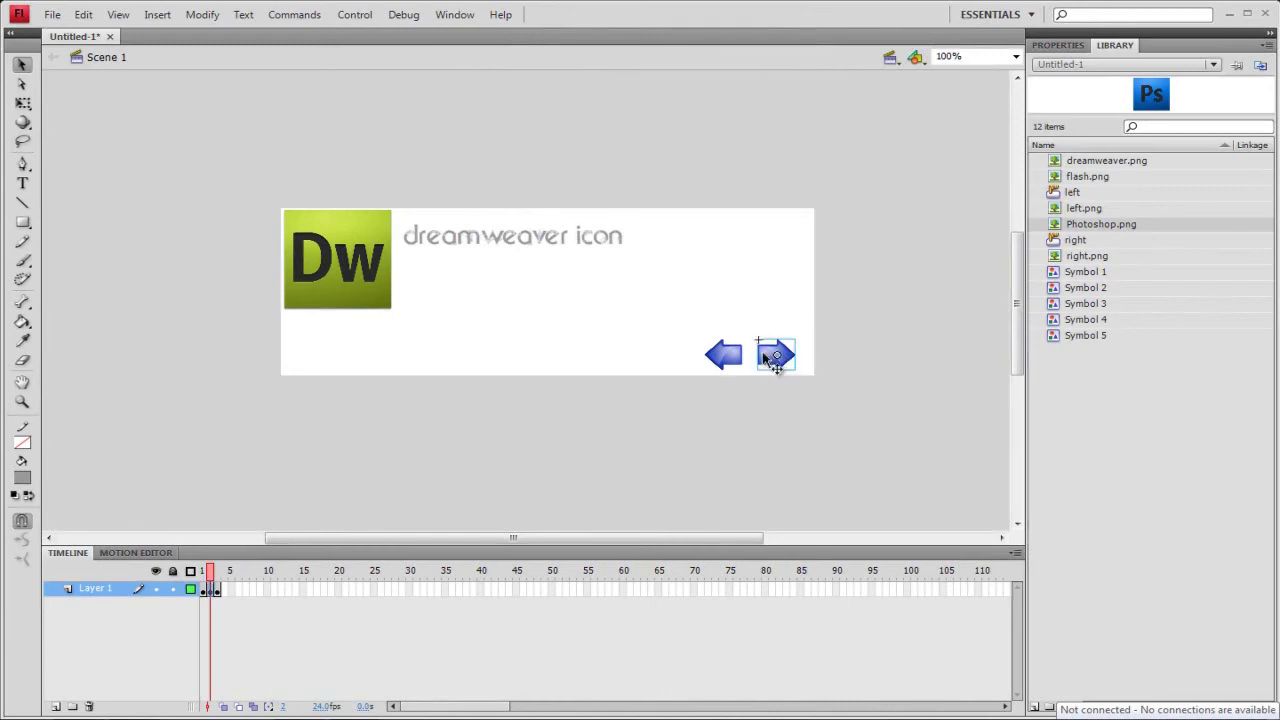
{"action": "right_click", "coordinate": [774, 357]}
{"action": "left_click", "coordinate": [824, 583]}
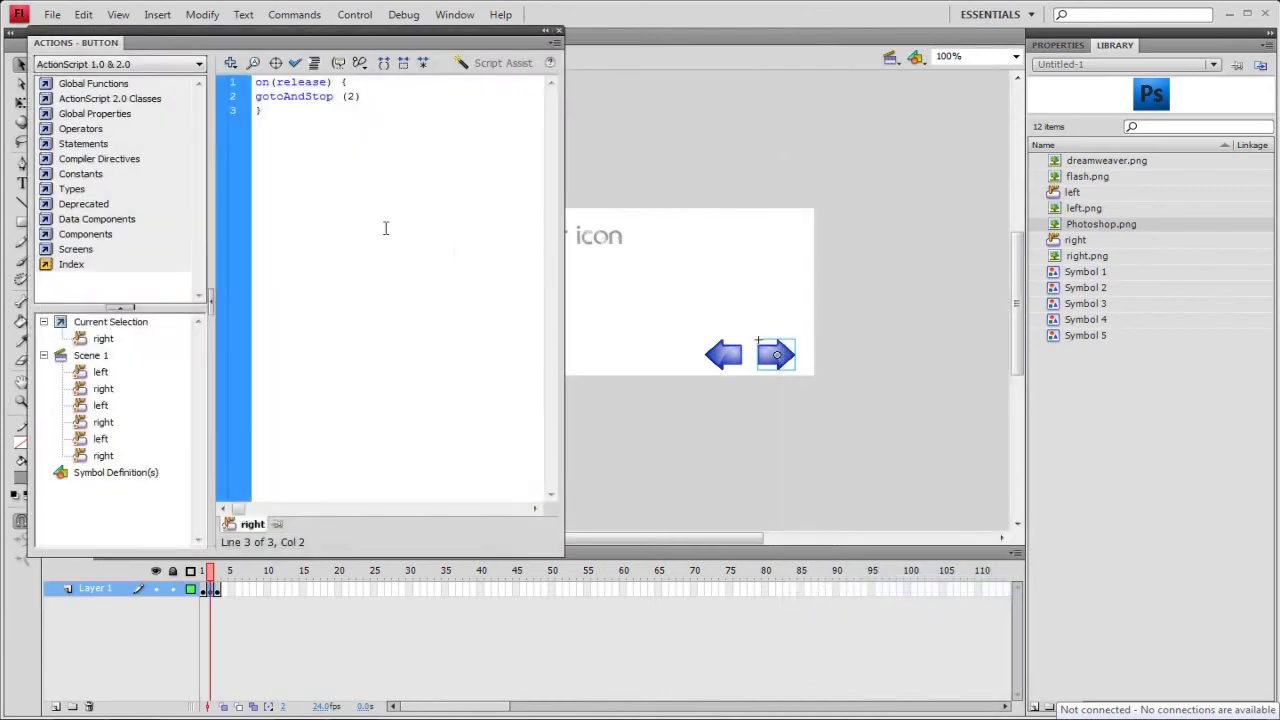
{"action": "left_click", "coordinate": [372, 100]}
{"action": "left_click", "coordinate": [558, 31]}
On frame 3, reopen the right arrow's release script to check it.
{"action": "left_click", "coordinate": [217, 589]}
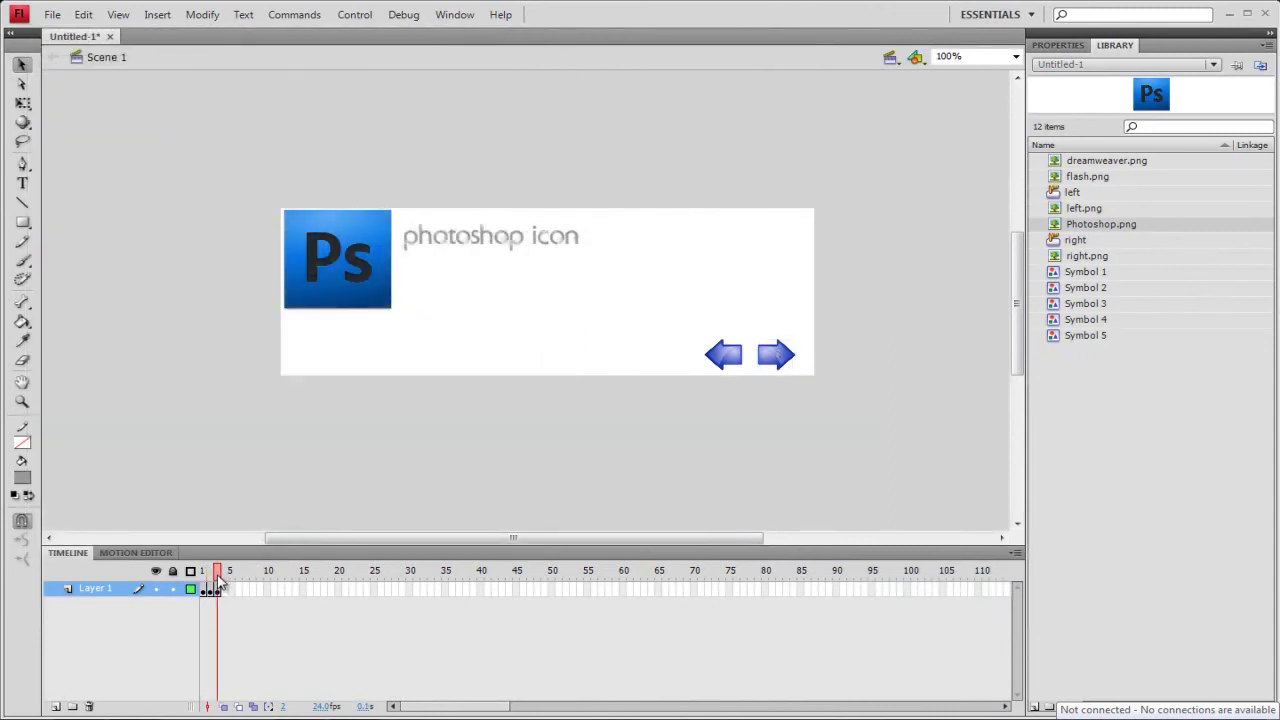
{"action": "left_click_drag", "start_coordinate": [220, 580], "coordinate": [226, 582]}
{"action": "left_click", "coordinate": [788, 360]}
{"action": "right_click", "coordinate": [786, 368]}
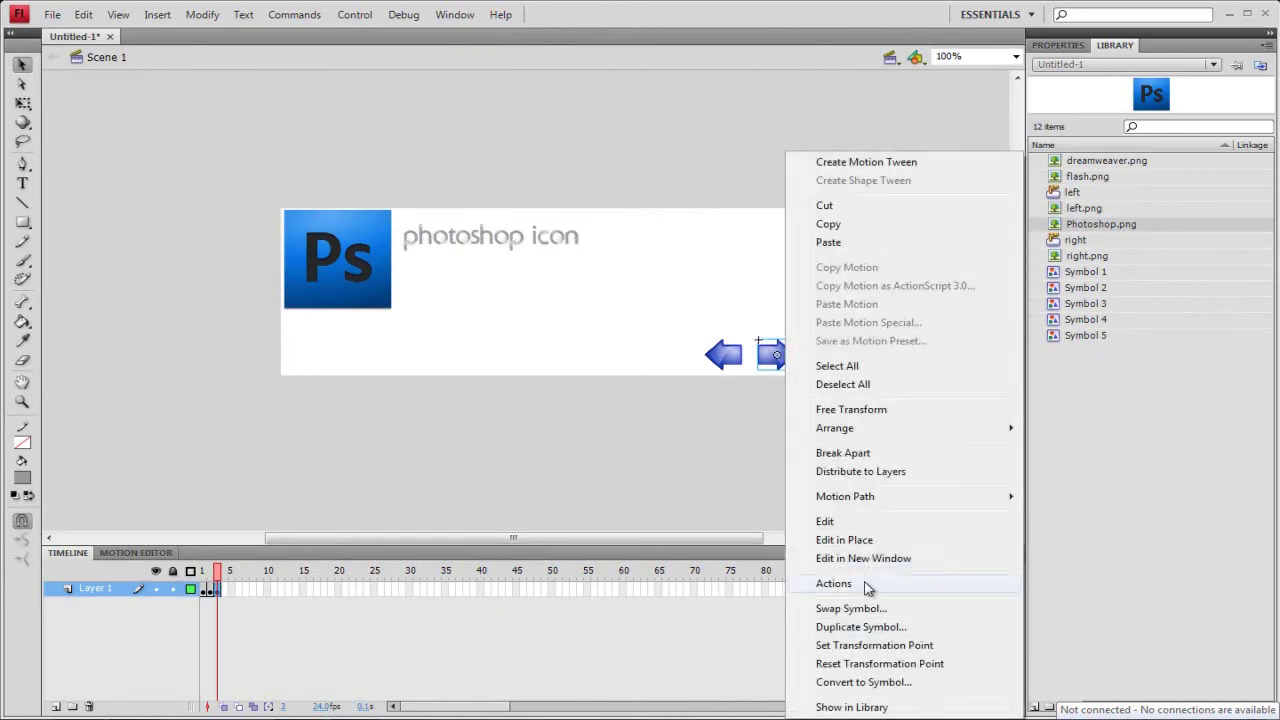
{"action": "left_click", "coordinate": [833, 584]}
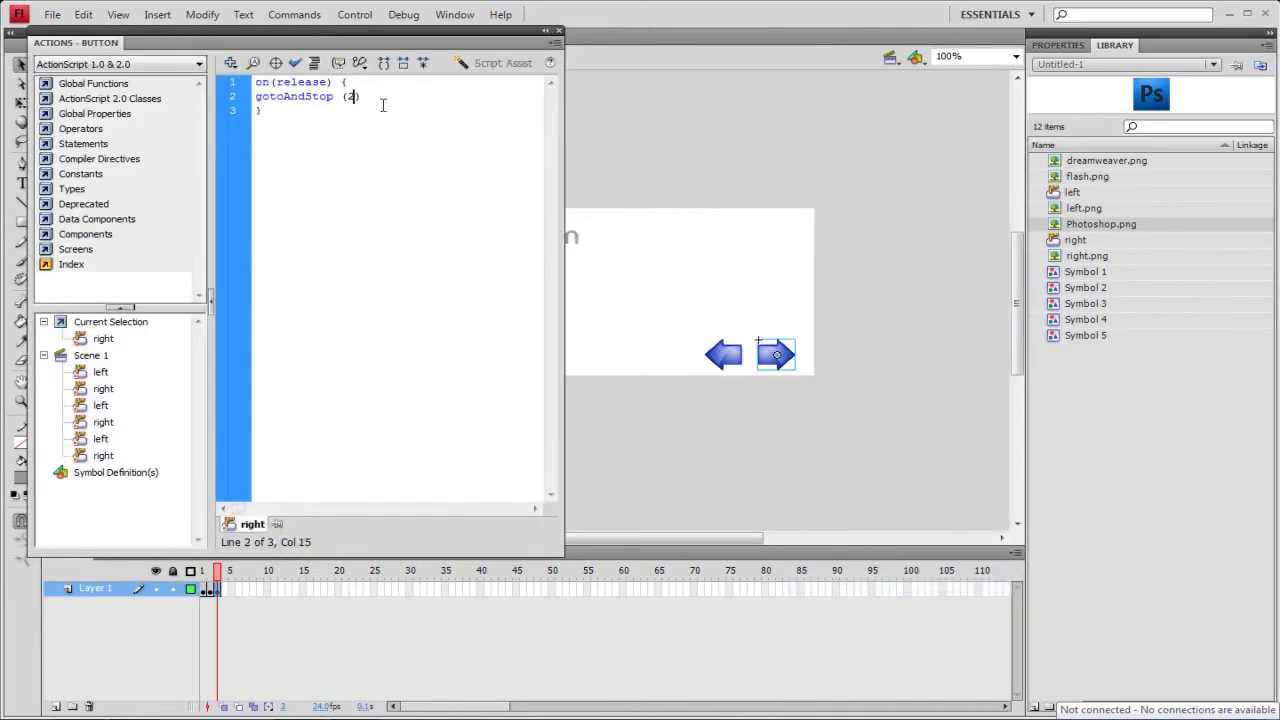
{"action": "left_click", "coordinate": [558, 31]}
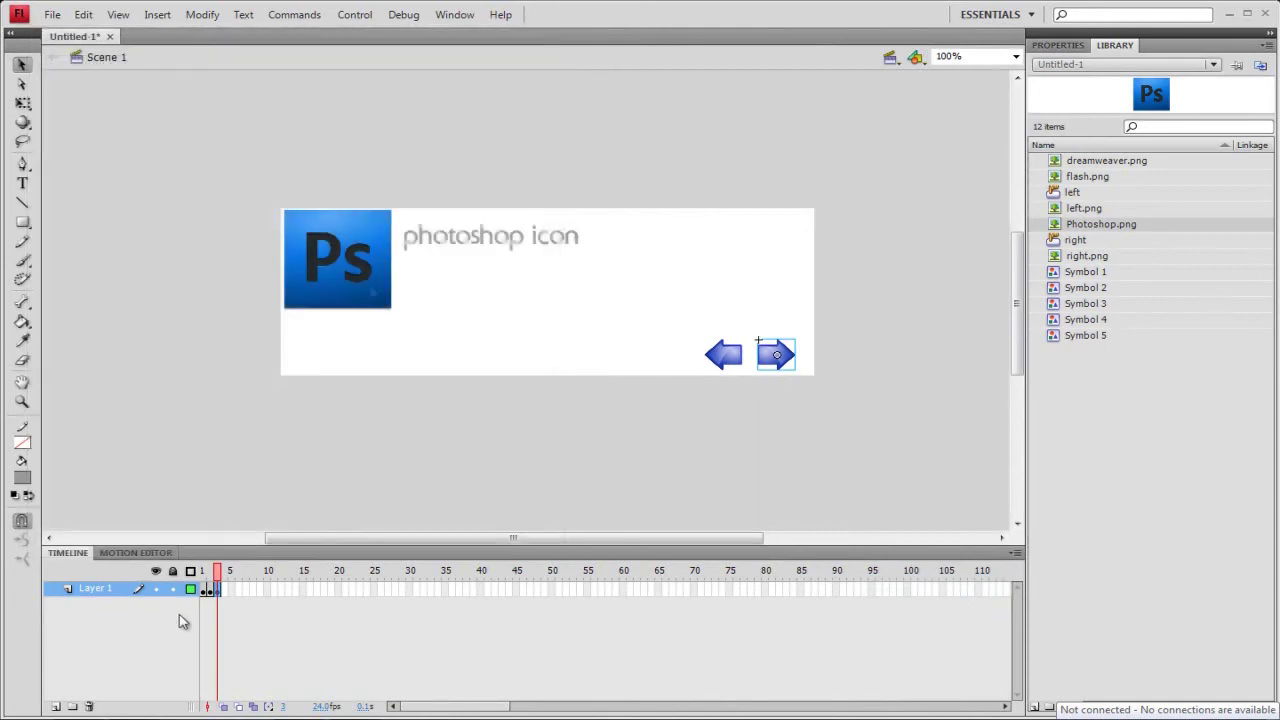
Step through frames 1–3 to preview the flash, dreamweaver and photoshop slides.
{"action": "left_click", "coordinate": [205, 588]}
{"action": "left_click", "coordinate": [211, 579]}
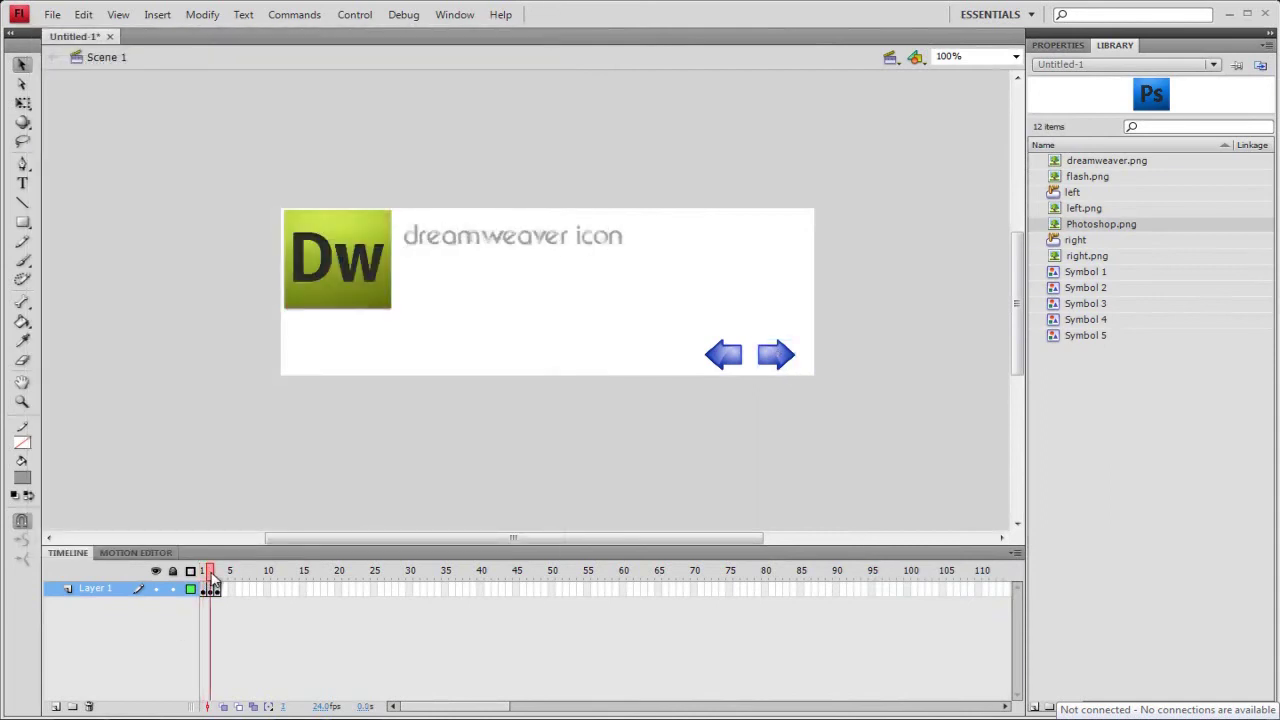
{"action": "left_click", "coordinate": [217, 580]}
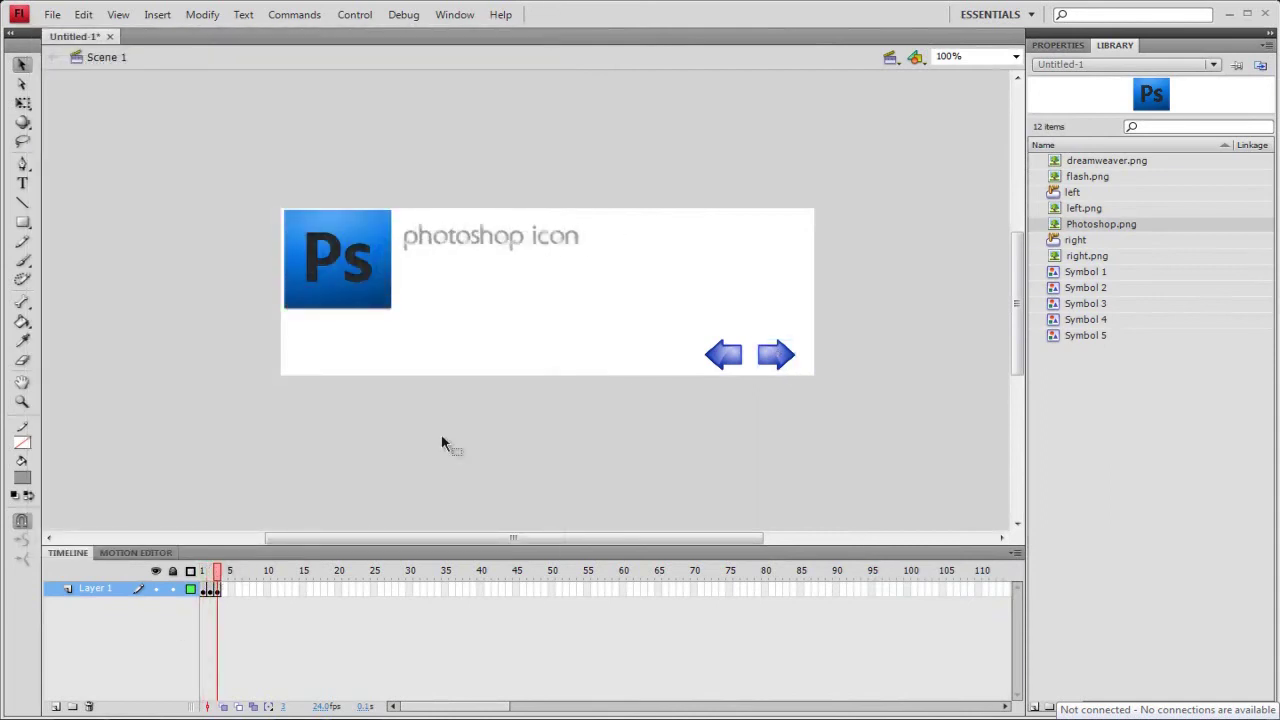
{"action": "left_click", "coordinate": [203, 578]}
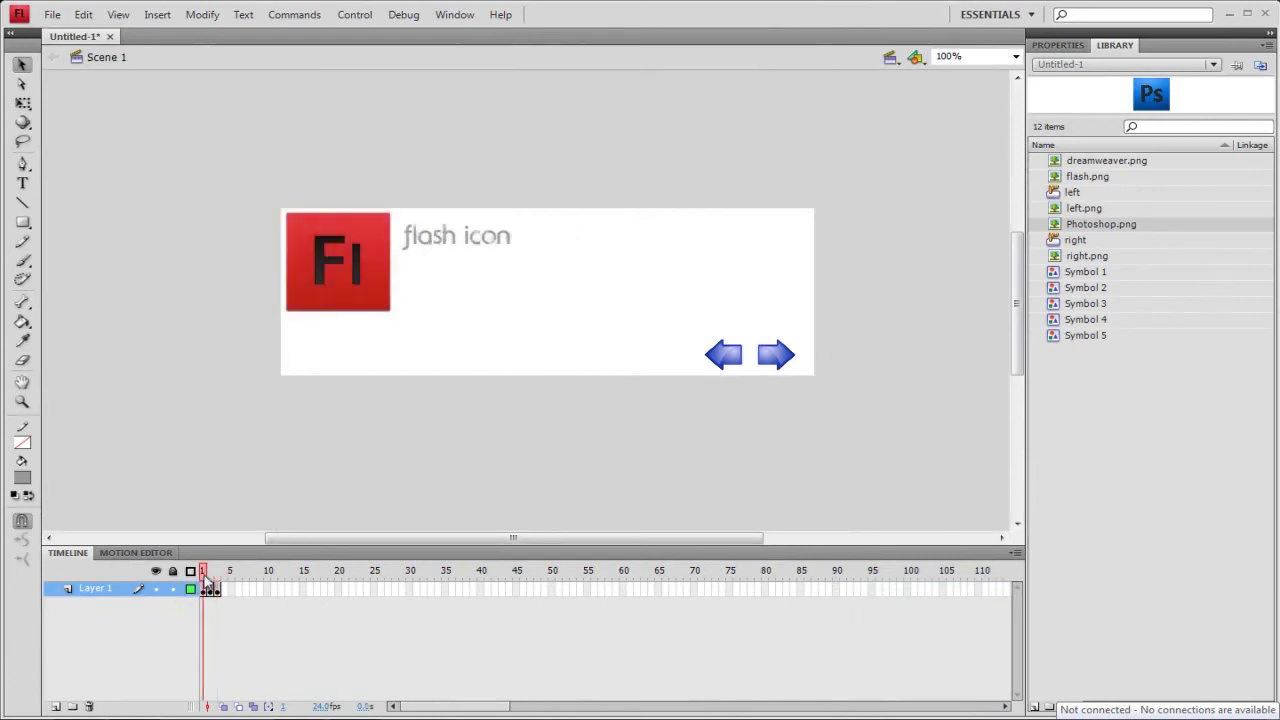
{"action": "left_click", "coordinate": [211, 580]}
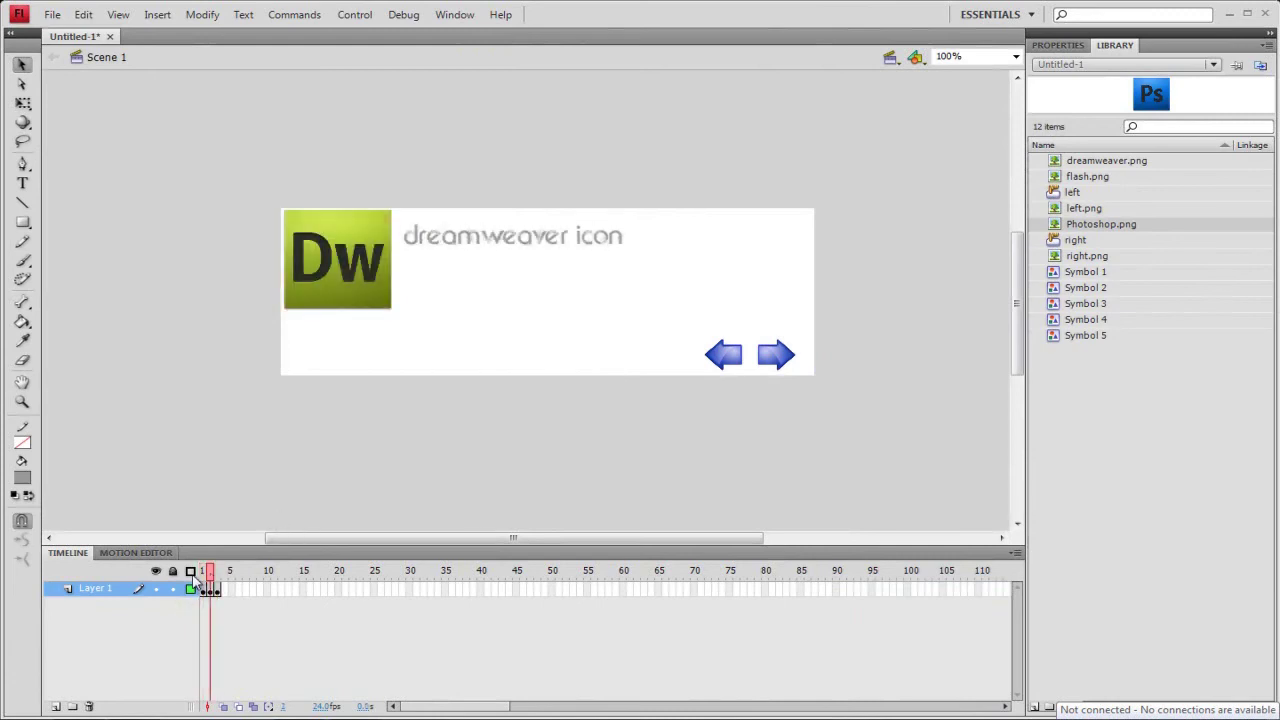
Inspect the left arrow's gotoAndStop (1) script on the flash slide in frame 1.
{"action": "left_click", "coordinate": [203, 580]}
{"action": "left_click", "coordinate": [724, 358]}
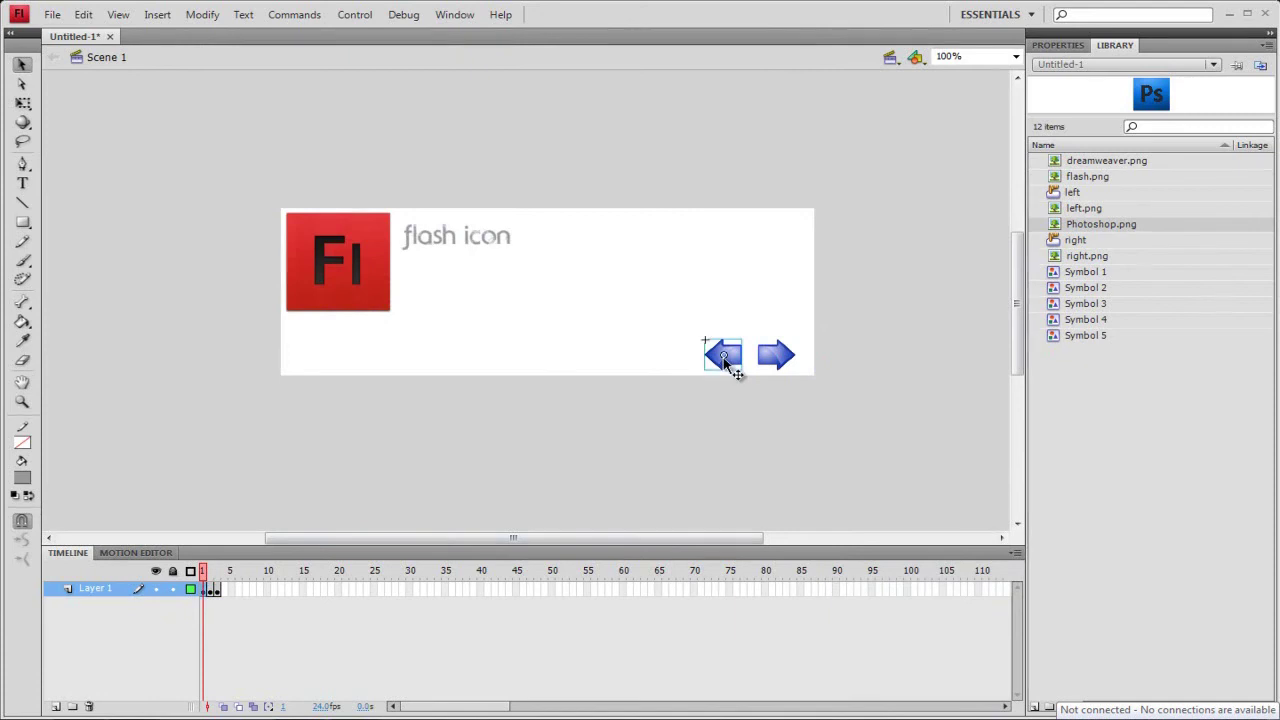
{"action": "right_click", "coordinate": [724, 362]}
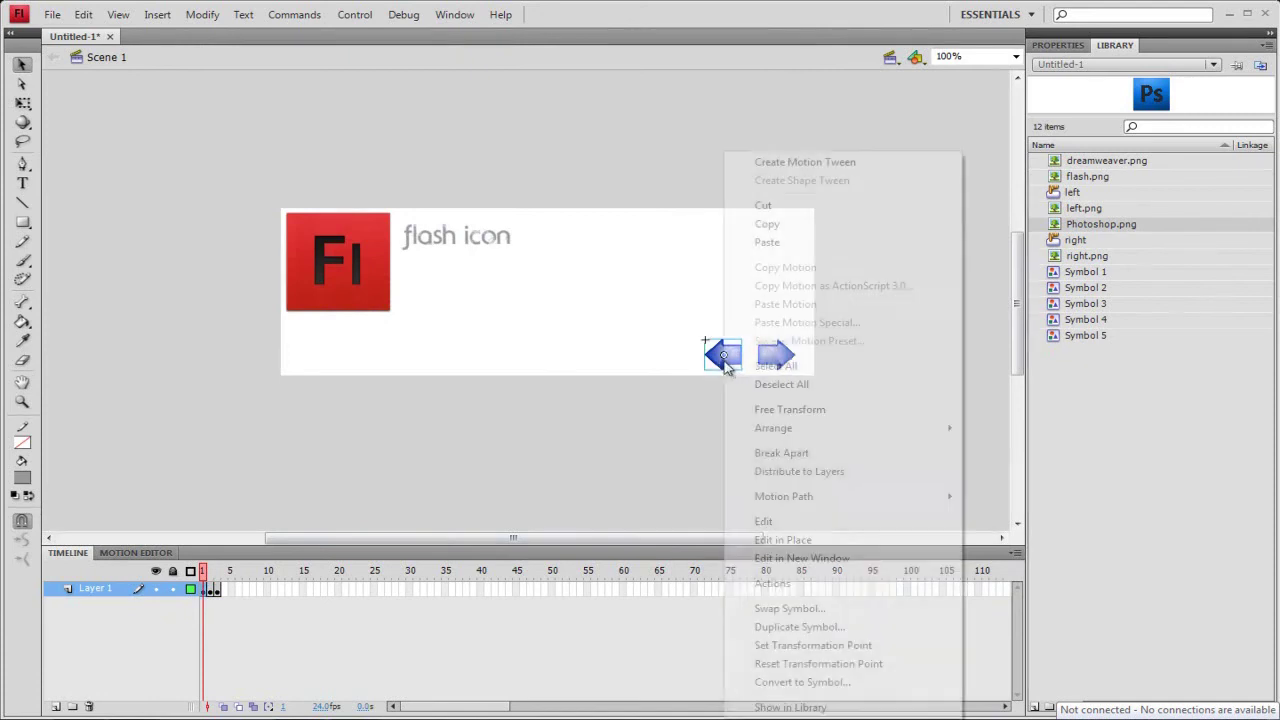
{"action": "left_click", "coordinate": [772, 584]}
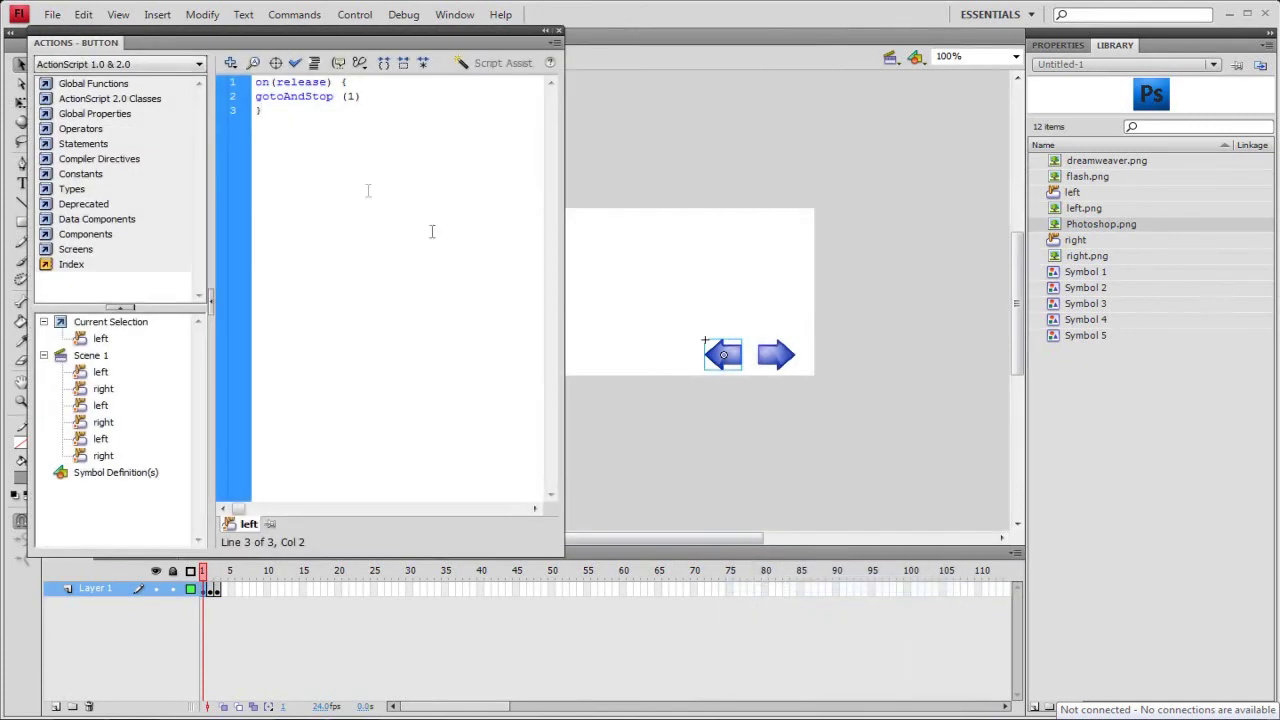
{"action": "double_click", "coordinate": [351, 97]}
{"action": "left_click", "coordinate": [558, 31]}
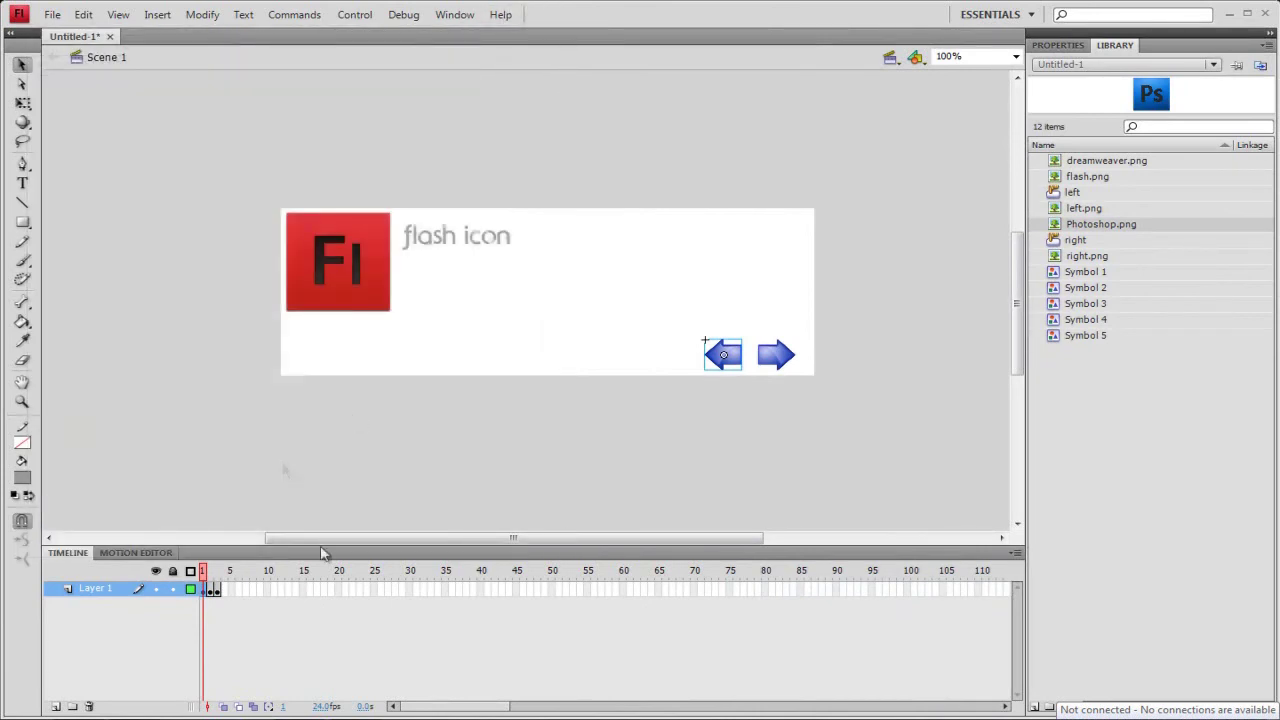
Inspect the left arrow's script on the dreamweaver slide in frame 2.
{"action": "left_click", "coordinate": [211, 580]}
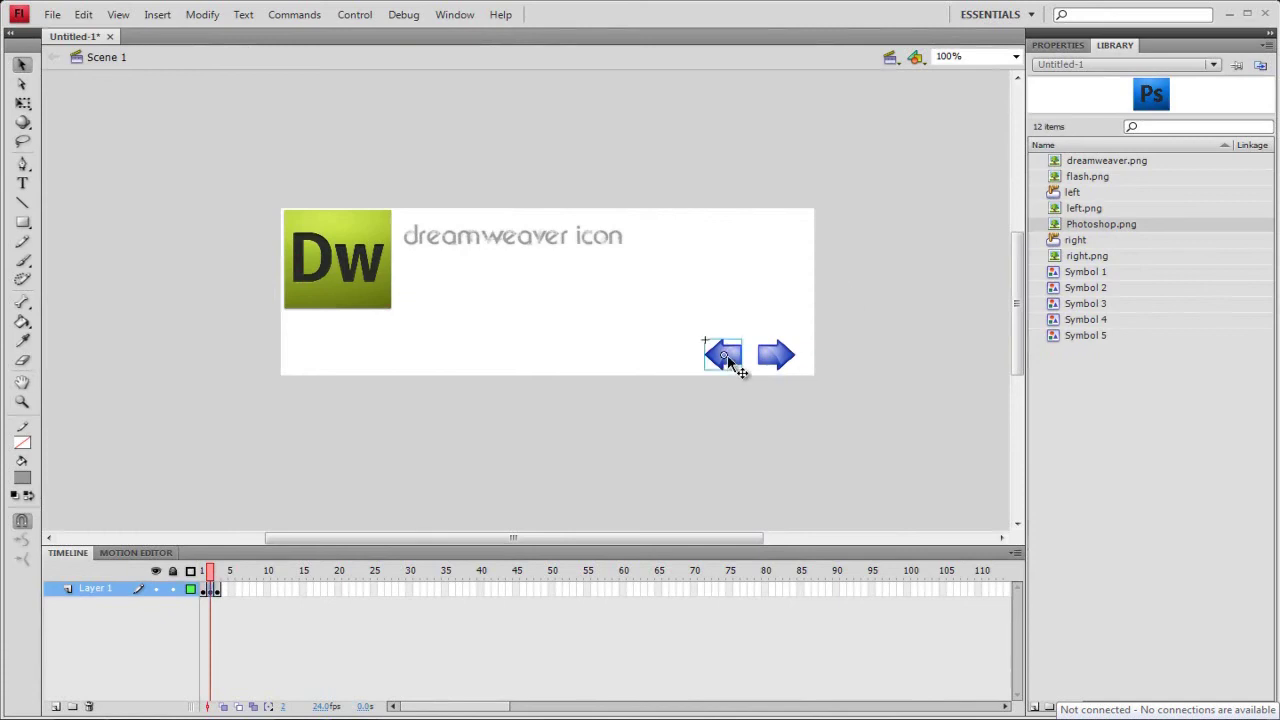
{"action": "right_click", "coordinate": [730, 362]}
{"action": "left_click", "coordinate": [775, 580]}
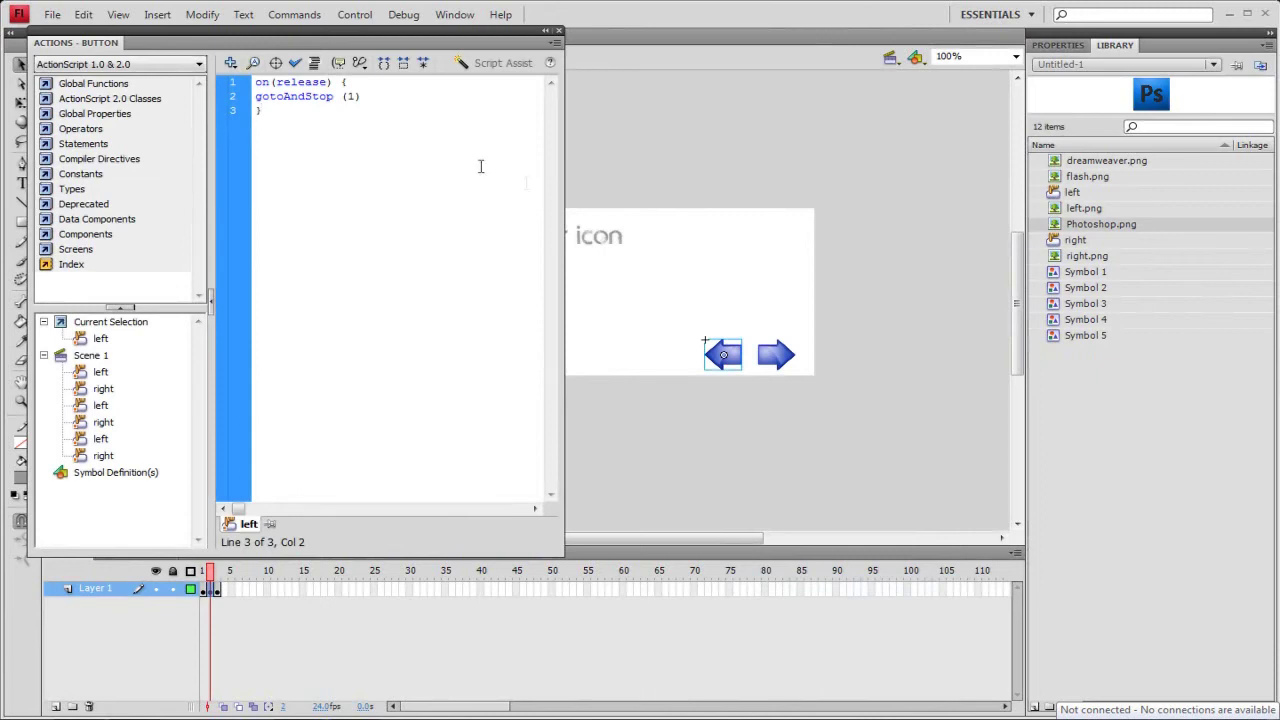
{"action": "left_click", "coordinate": [558, 31]}
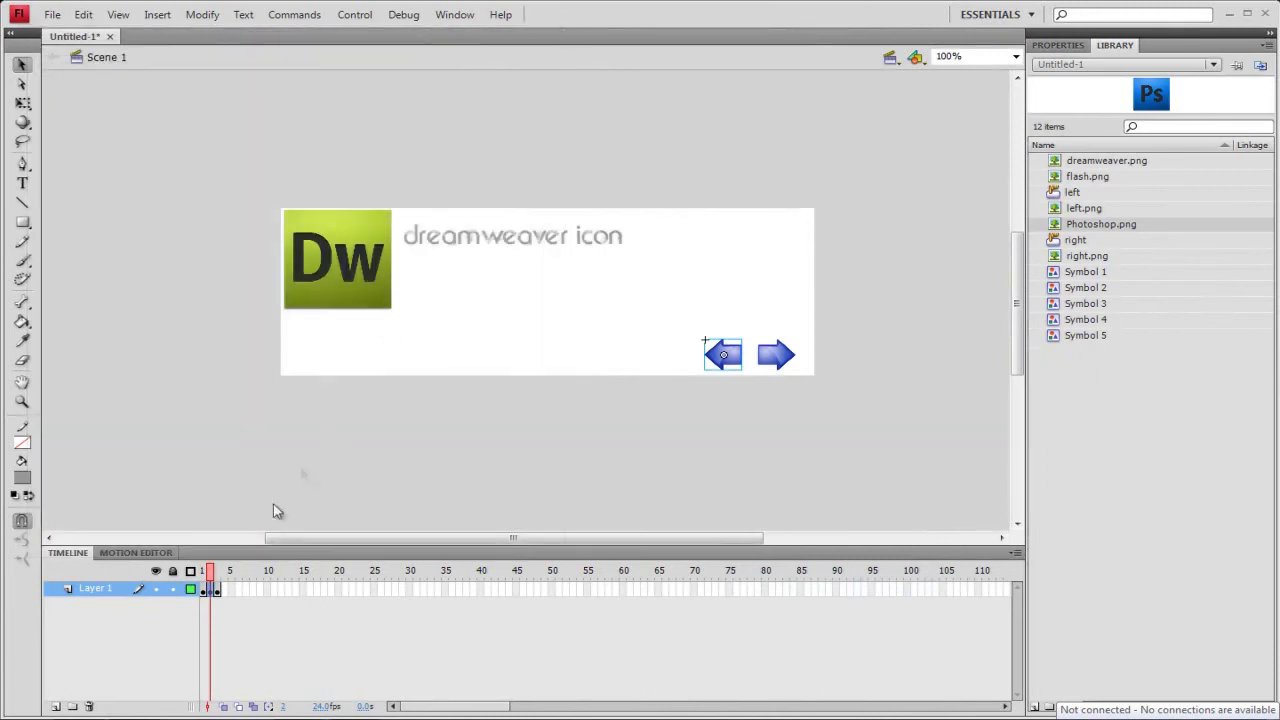
On the photoshop slide, change the left arrow's script to gotoAndStop (2).
{"action": "left_click", "coordinate": [217, 574]}
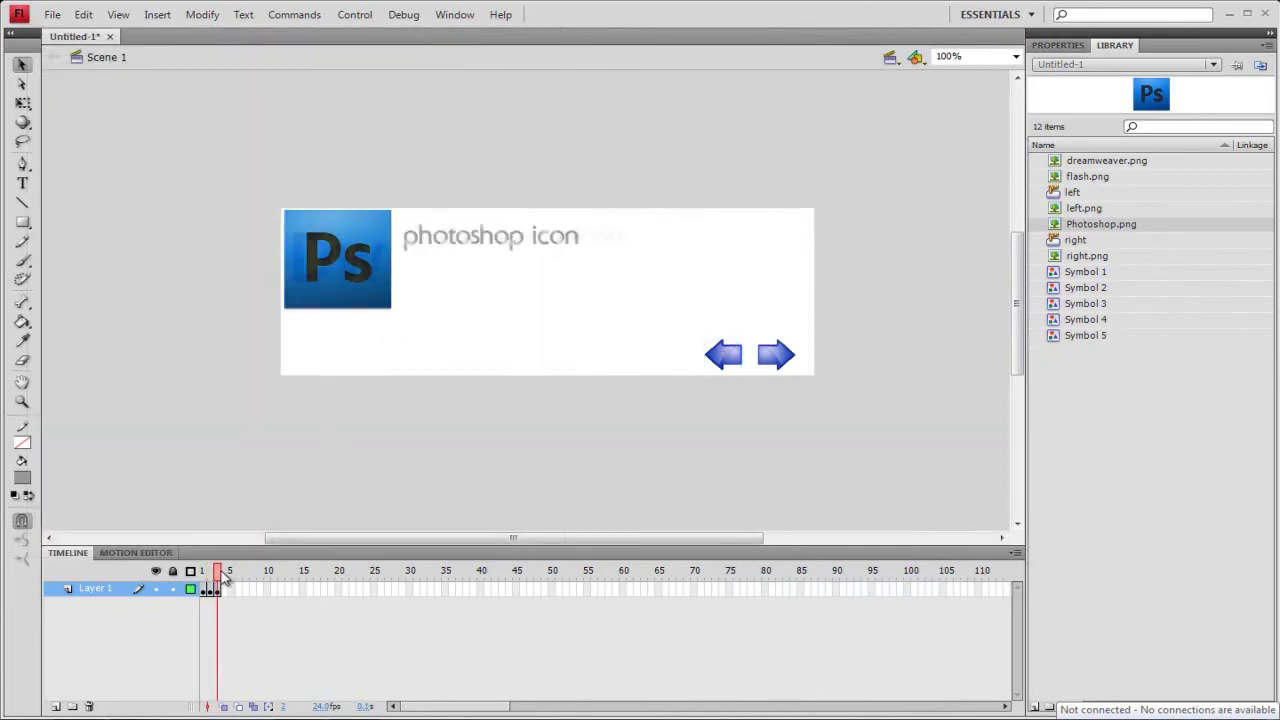
{"action": "right_click", "coordinate": [729, 358]}
{"action": "left_click", "coordinate": [776, 580]}
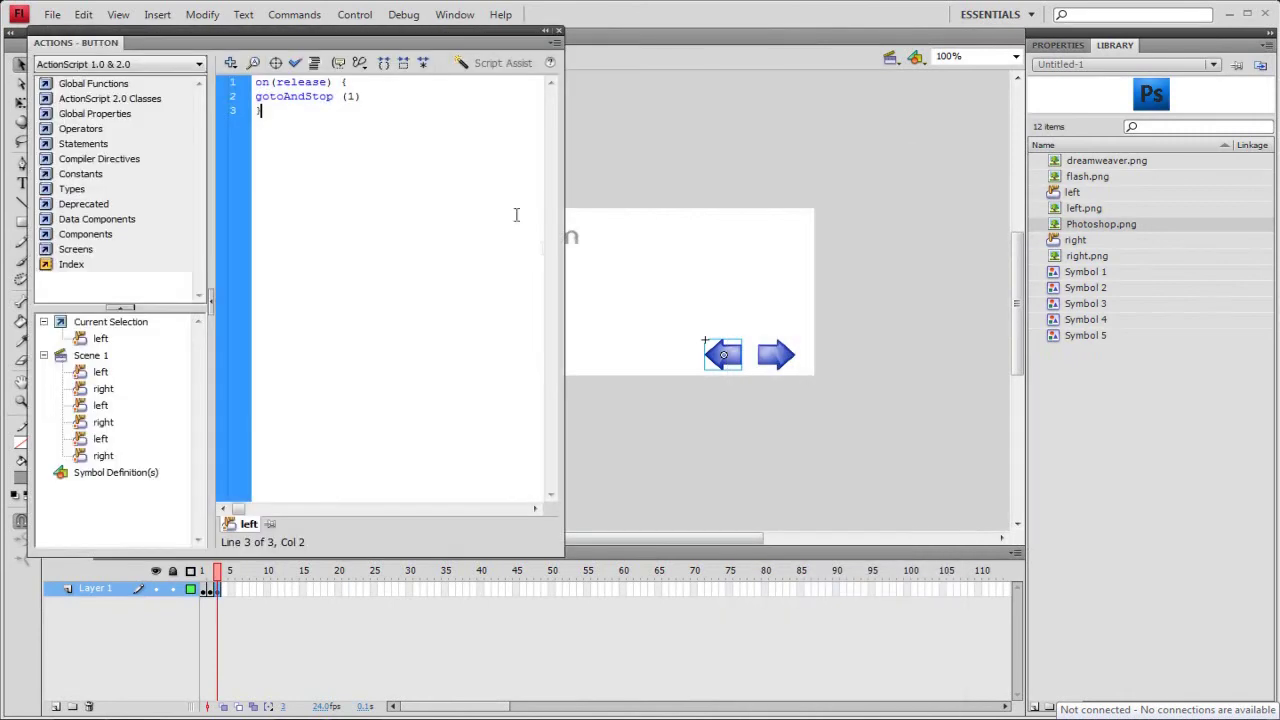
{"action": "left_click", "coordinate": [352, 96]}
{"action": "left_click", "coordinate": [559, 31]}
{"action": "left_click", "coordinate": [204, 572]}
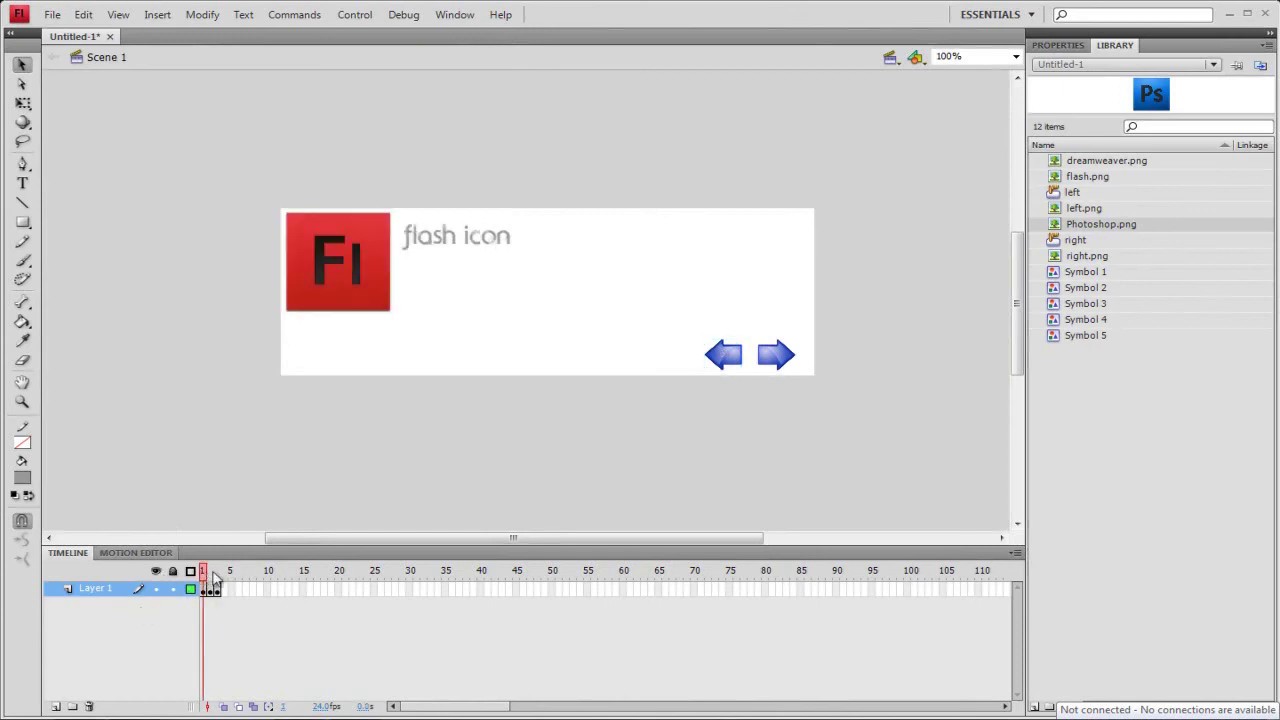
{"action": "key", "text": "ctrl+Return"}
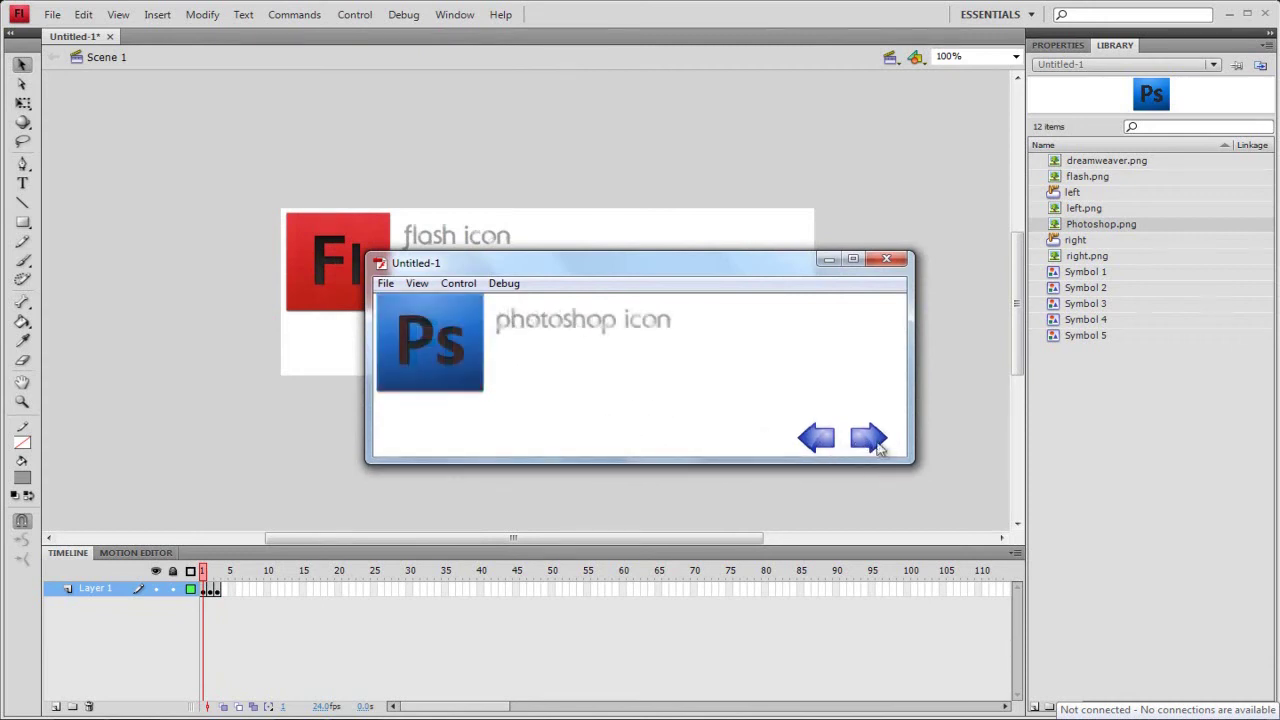
{"action": "left_click", "coordinate": [903, 259]}
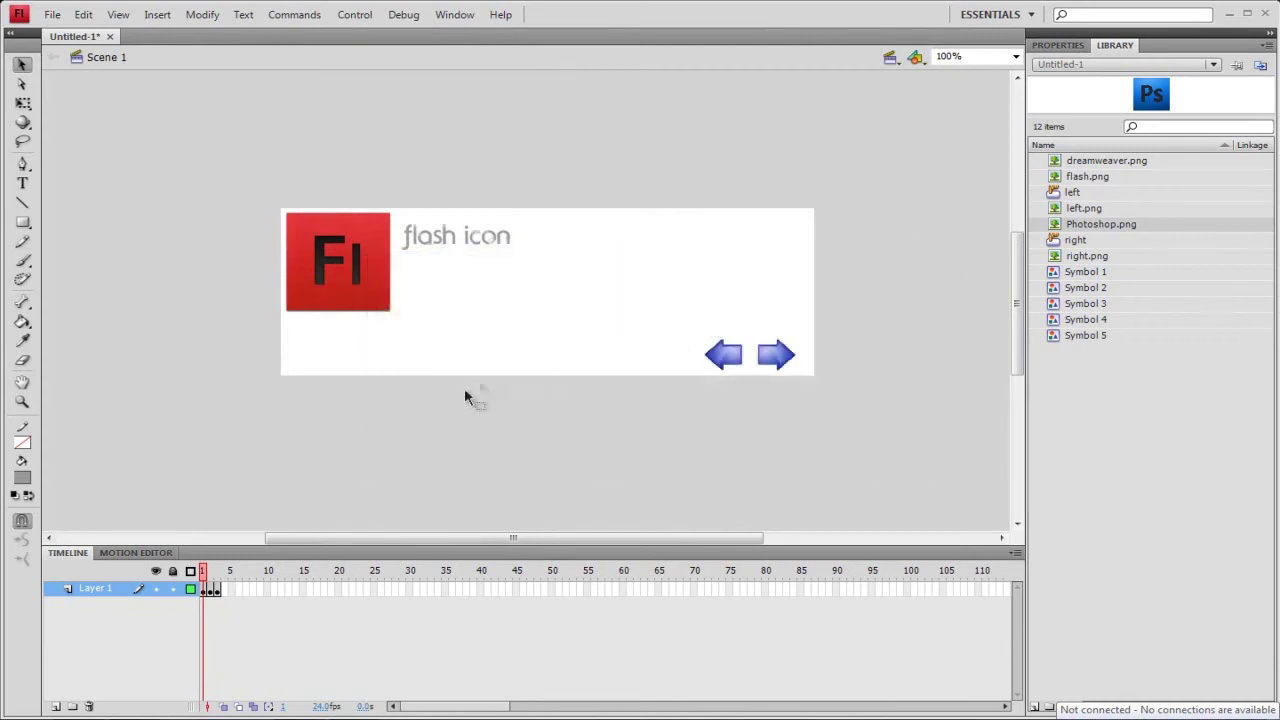
{"action": "right_click", "coordinate": [168, 343]}
{"action": "left_click", "coordinate": [97, 394]}
{"action": "right_click", "coordinate": [150, 337]}
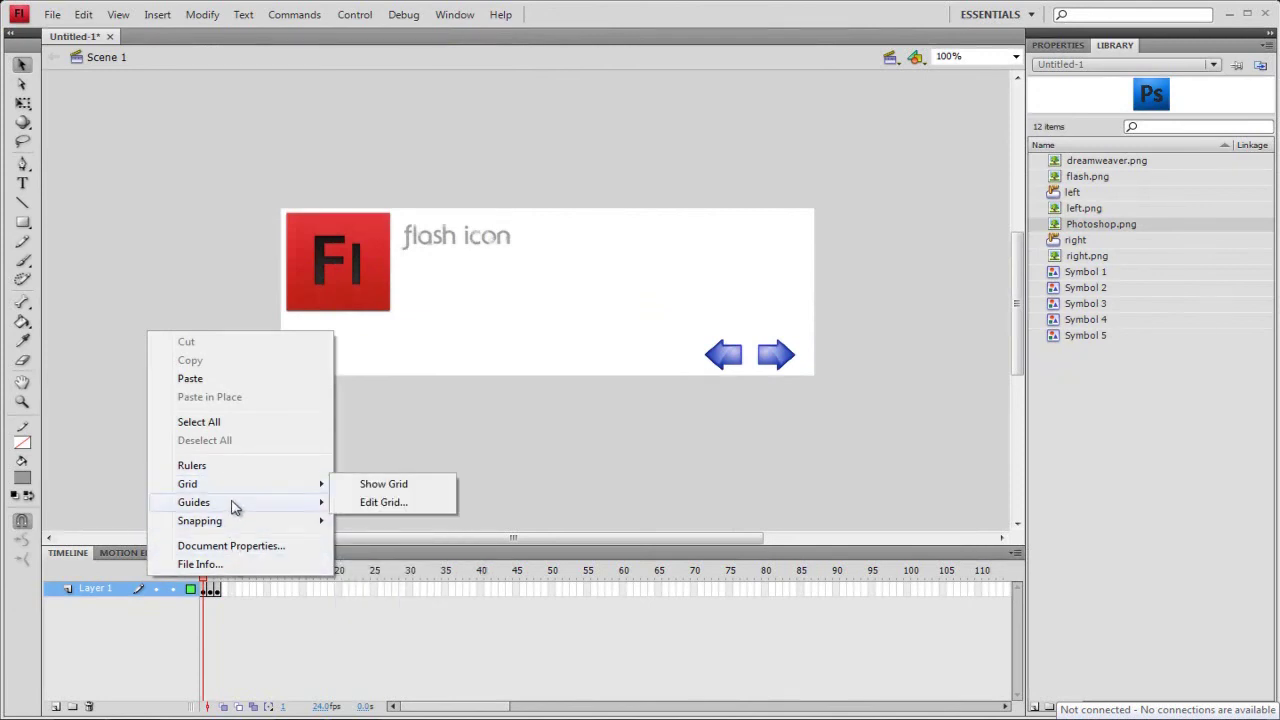
{"action": "mouse_move", "coordinate": [233, 505]}
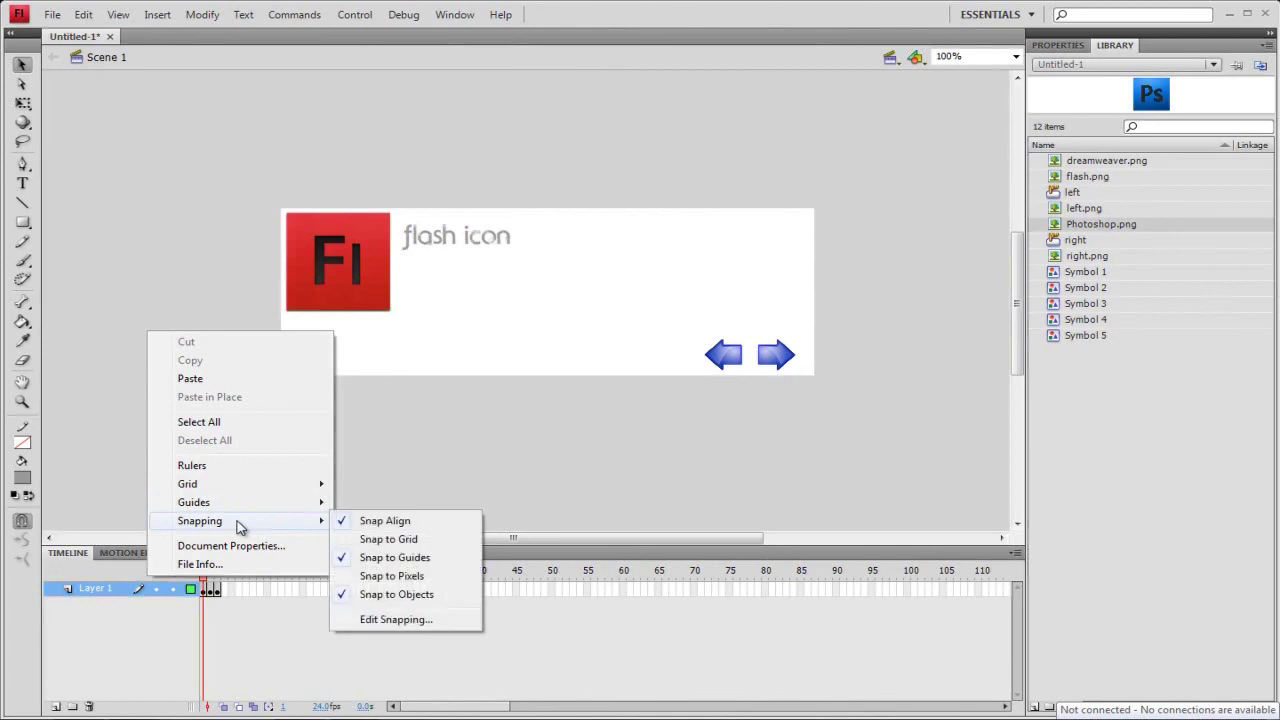
{"action": "left_click", "coordinate": [120, 424]}
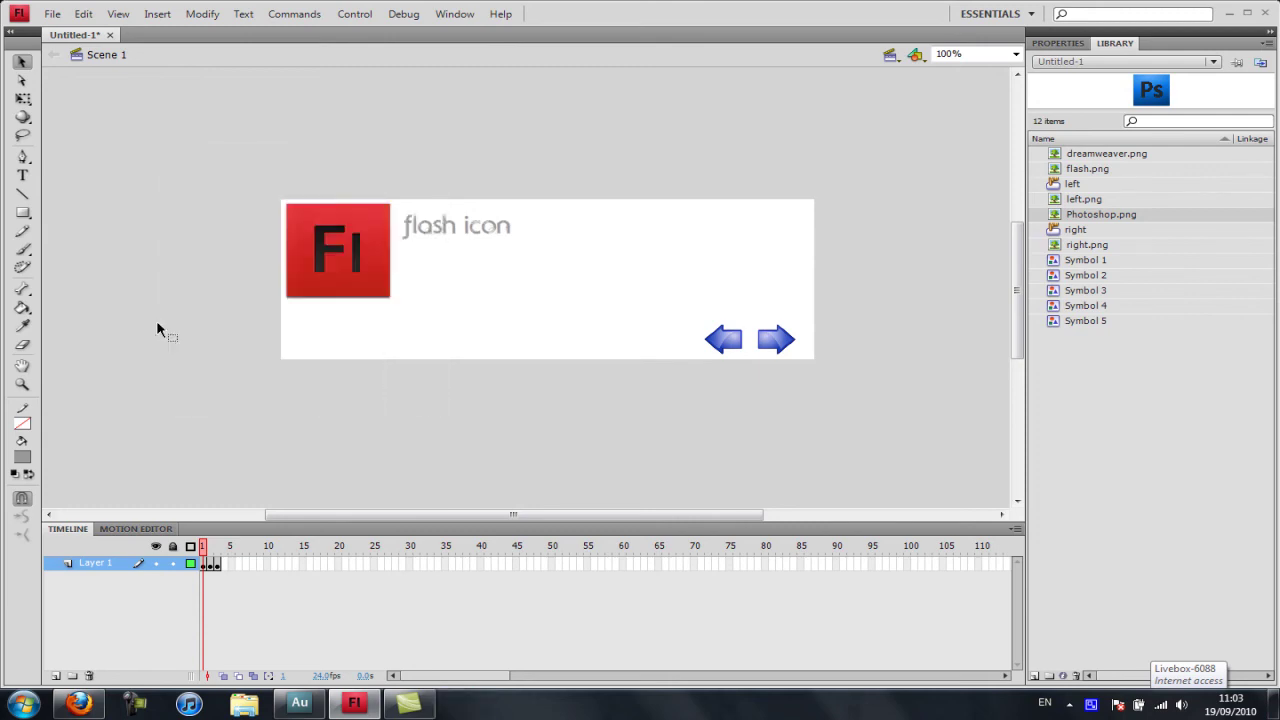
Add a stop(); action to frame 1 via the F9 Actions panel.
{"action": "key", "text": "F9"}
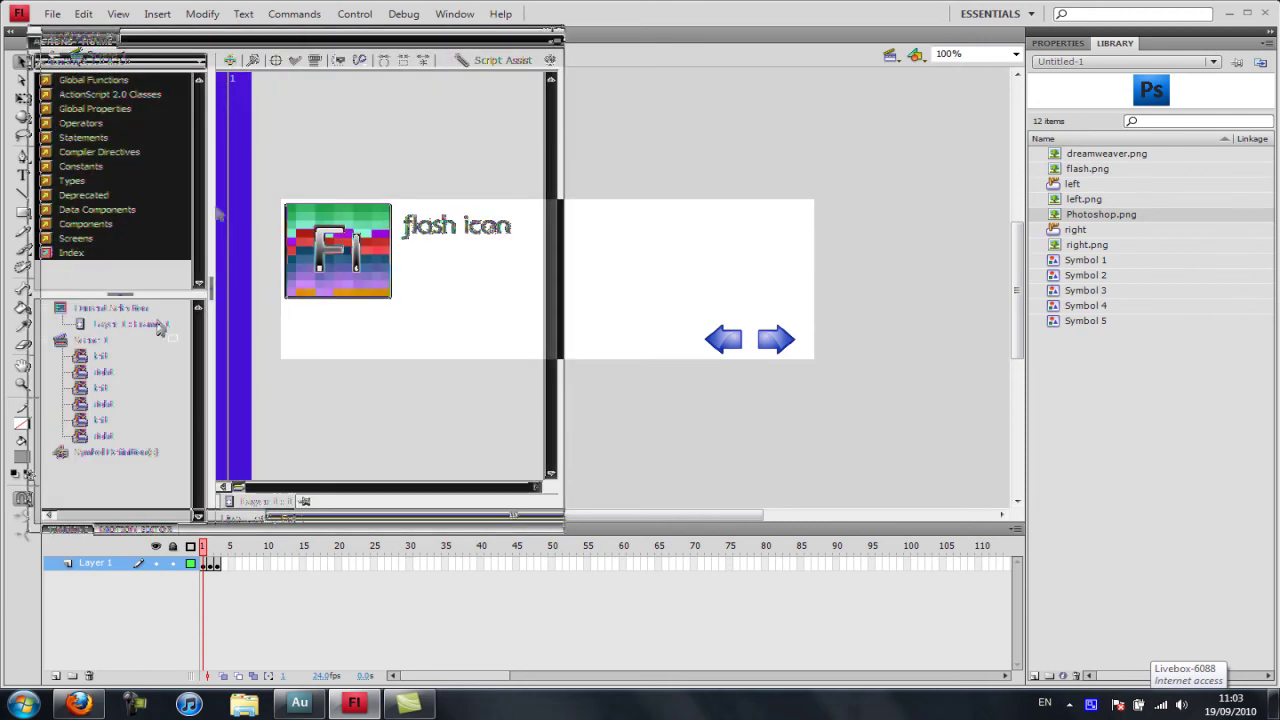
{"action": "type", "text": "stop("}
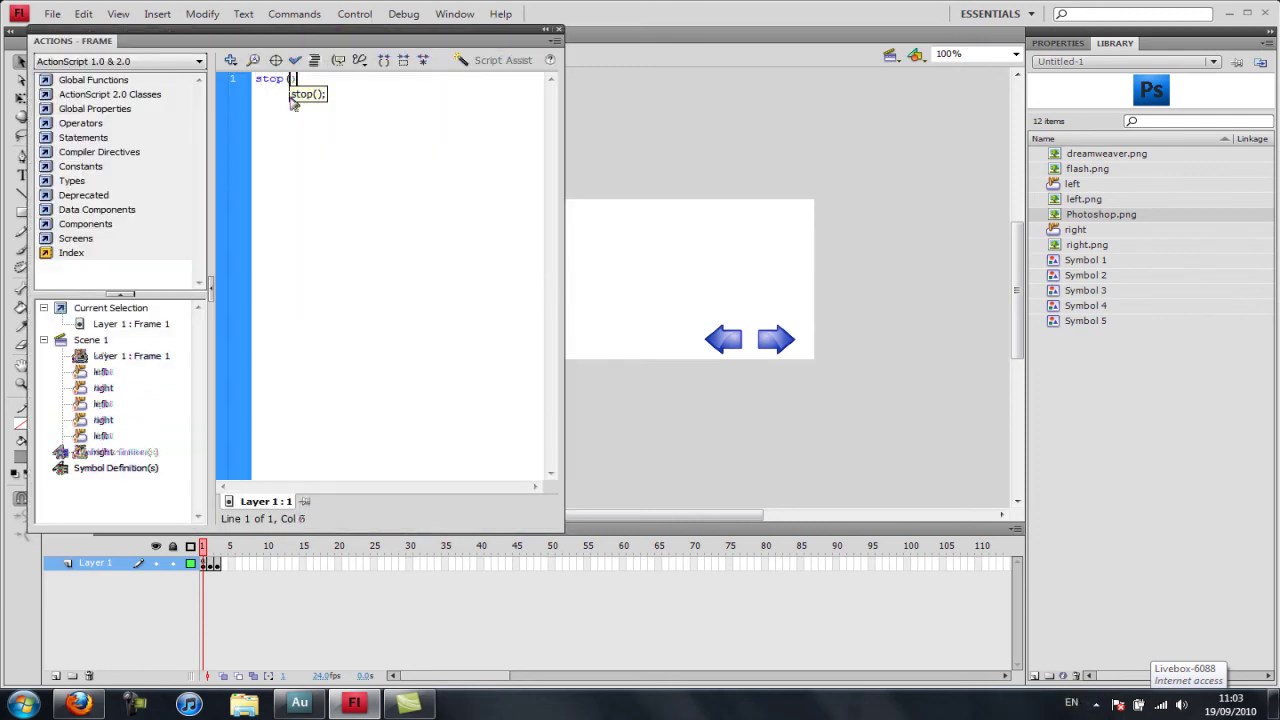
{"action": "type", "text": ");"}
{"action": "left_click", "coordinate": [557, 29]}
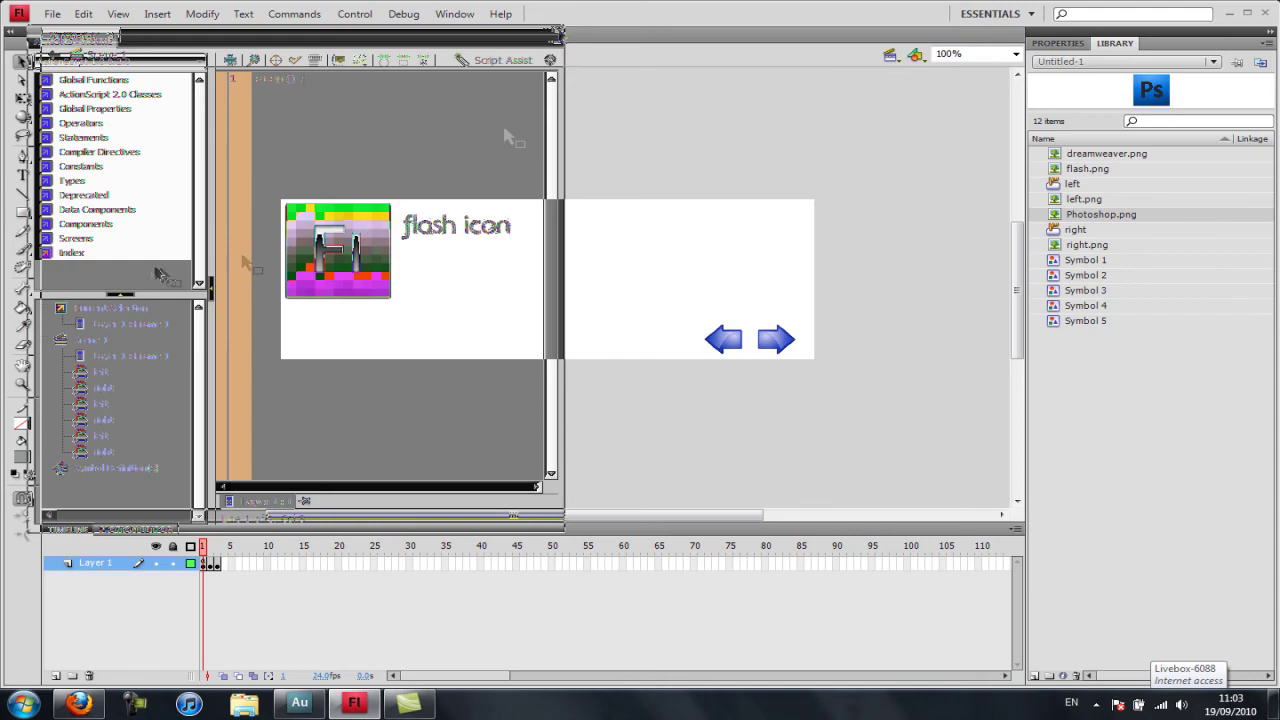
Test the movie and click the right arrow six times to cycle the icons, then close the preview.
{"action": "key", "text": "ctrl+Return"}
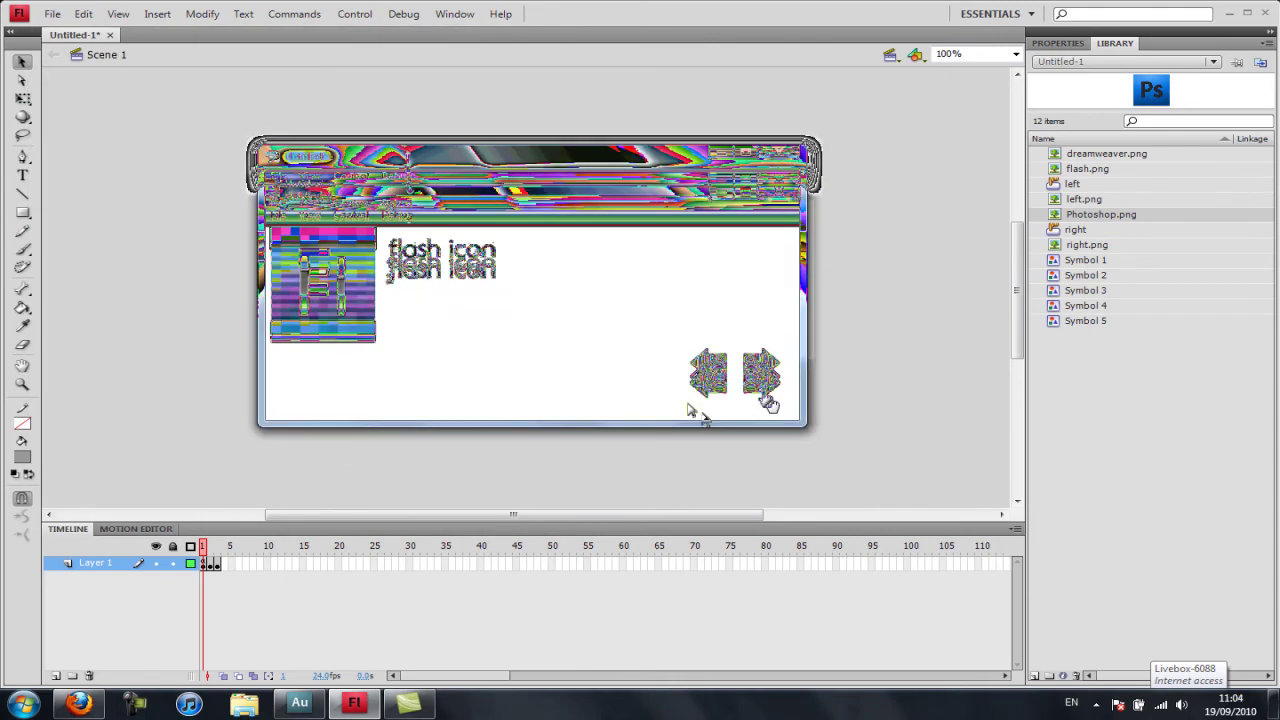
{"action": "left_click", "coordinate": [760, 390]}
{"action": "left_click", "coordinate": [760, 390]}
{"action": "left_click", "coordinate": [760, 390]}
{"action": "left_click", "coordinate": [760, 390]}
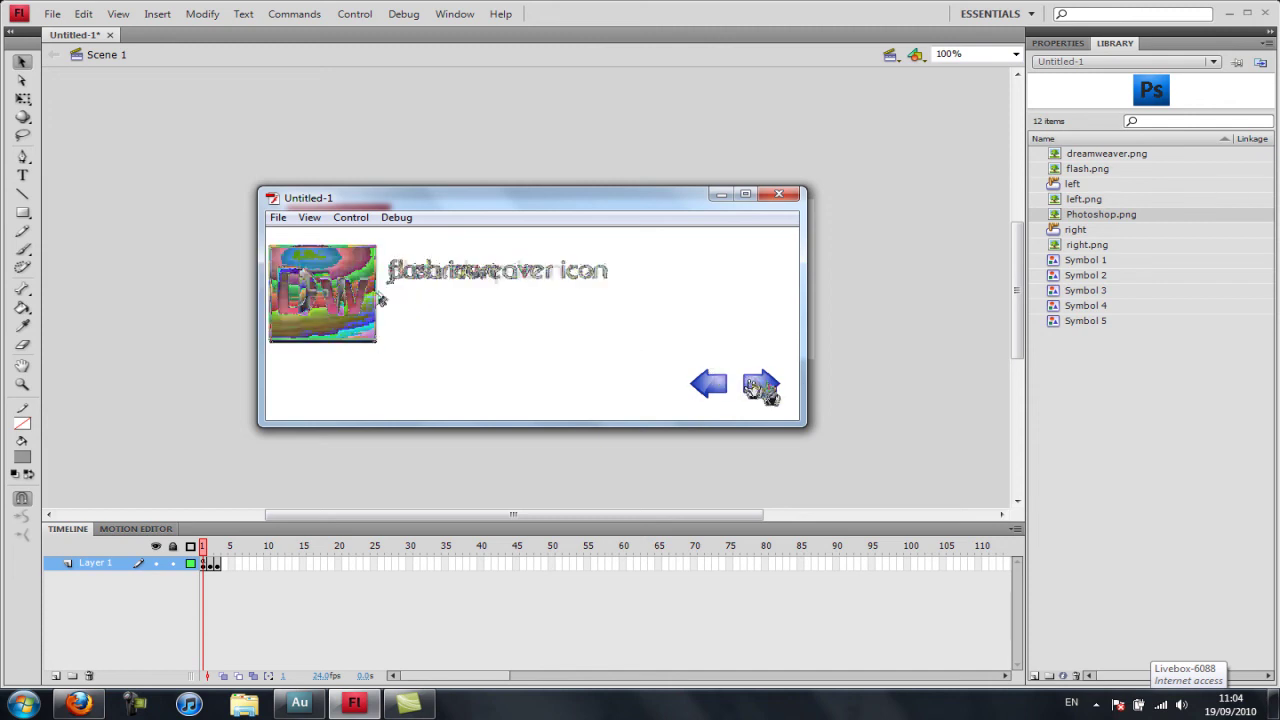
{"action": "left_click", "coordinate": [765, 390]}
{"action": "left_click", "coordinate": [768, 392]}
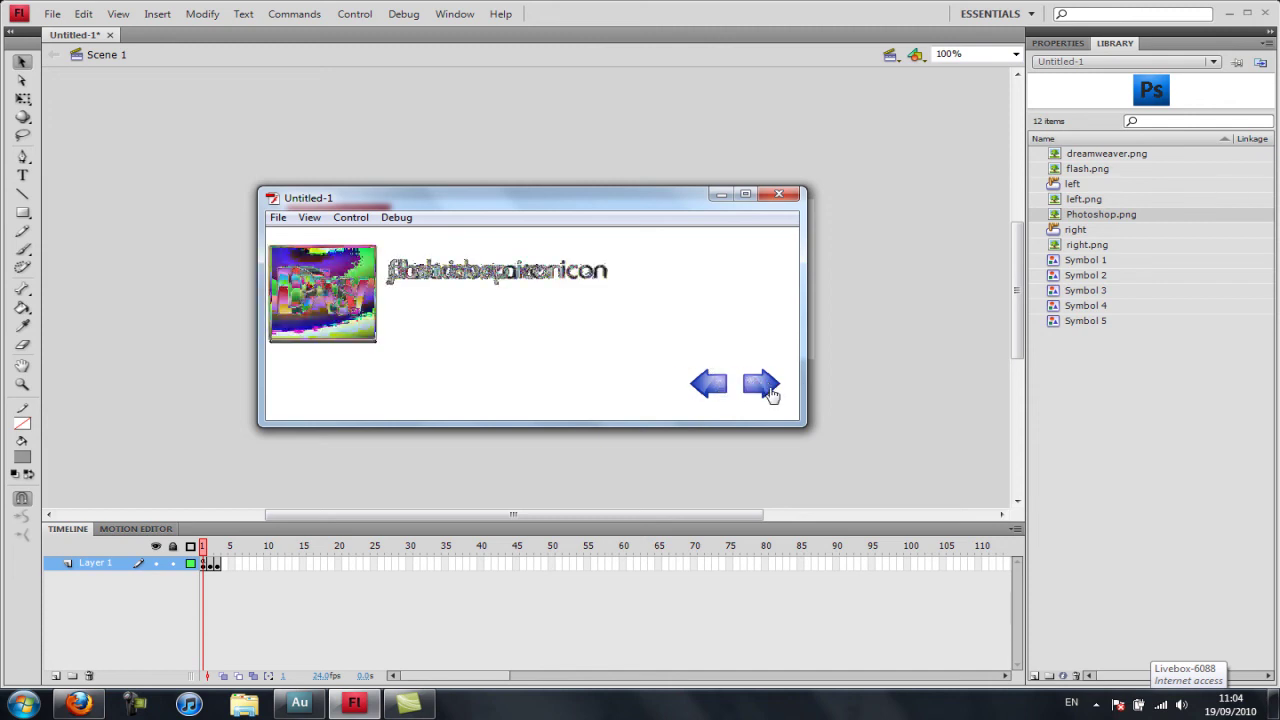
{"action": "left_click", "coordinate": [779, 194]}
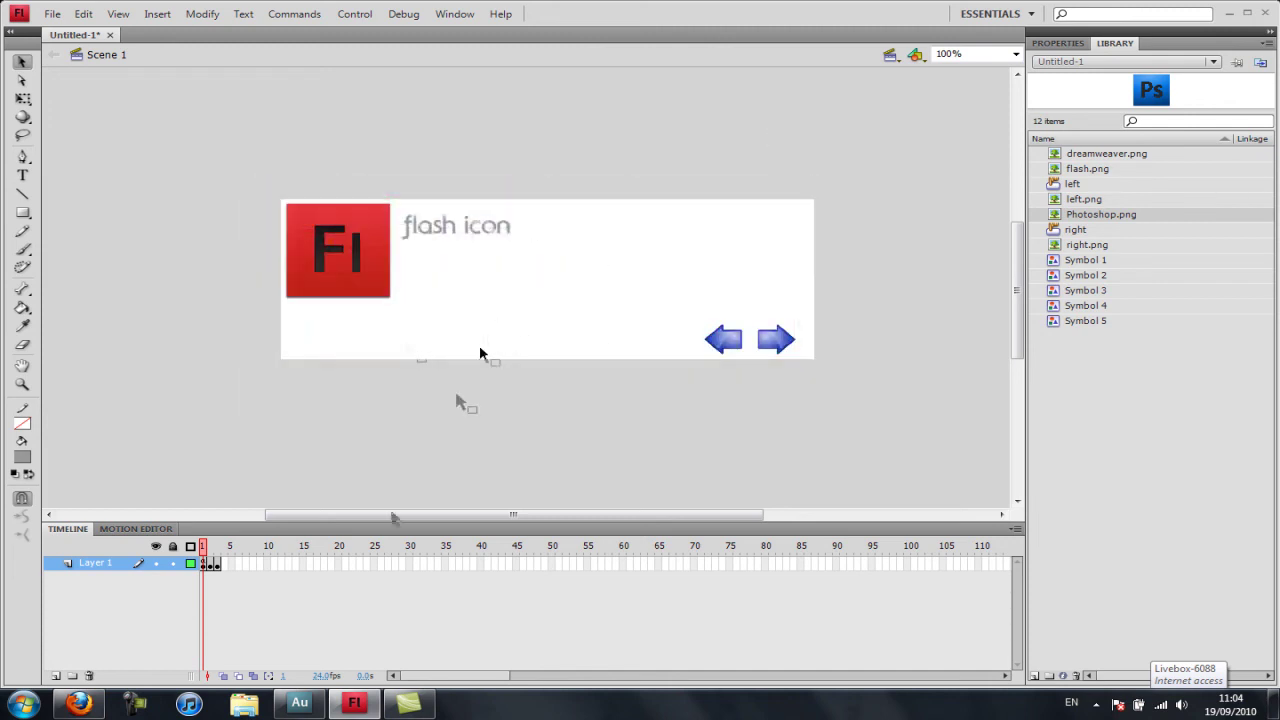
{"action": "left_click", "coordinate": [1096, 704]}
{"action": "right_click", "coordinate": [1124, 597]}
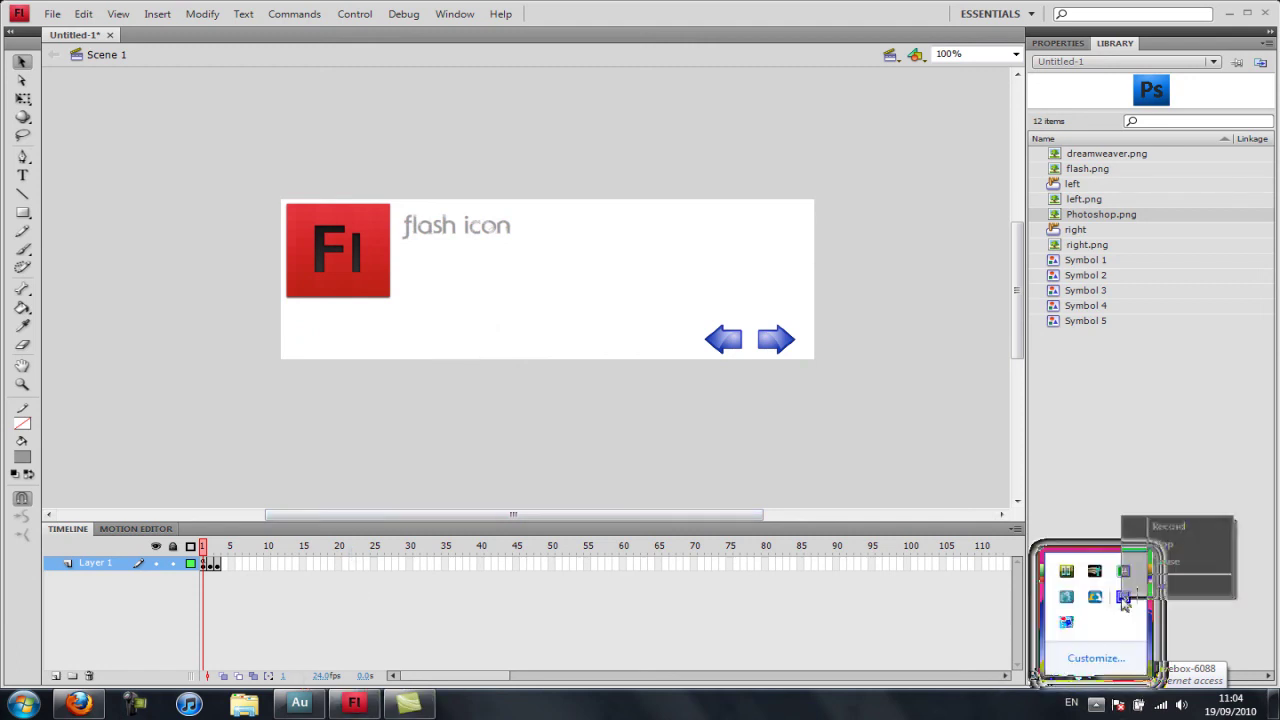
{"action": "left_click", "coordinate": [1165, 562]}
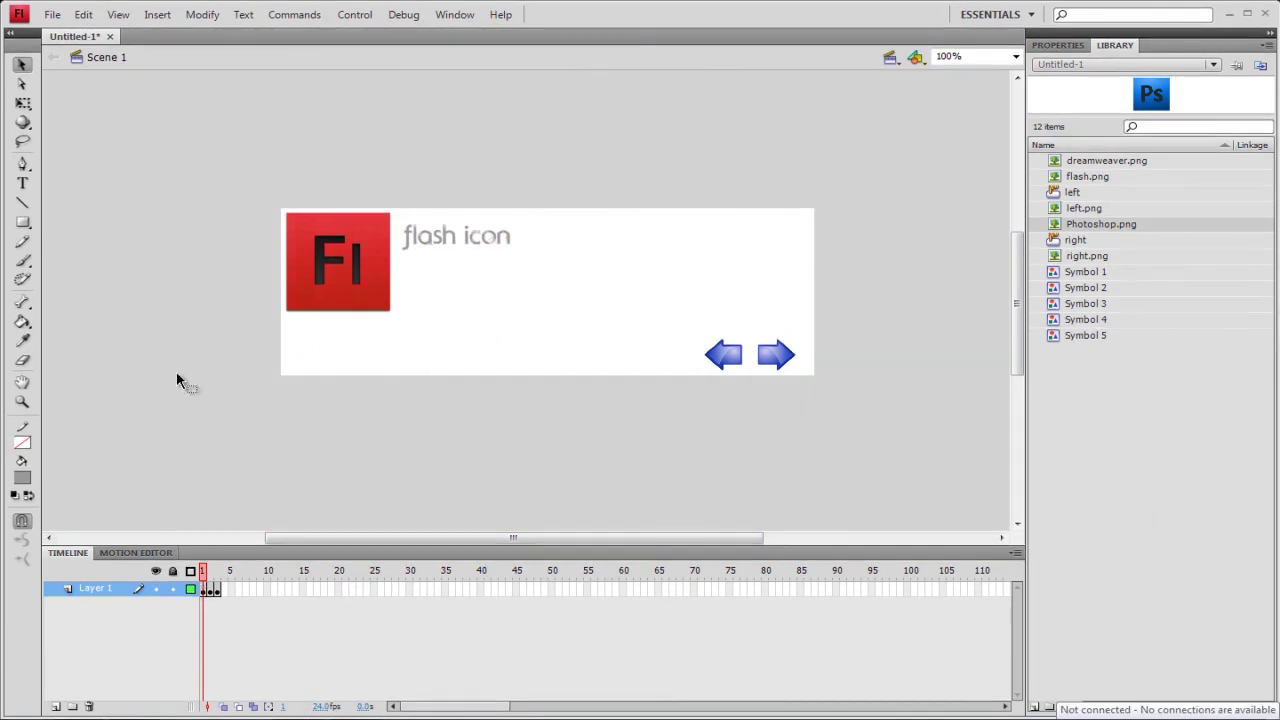